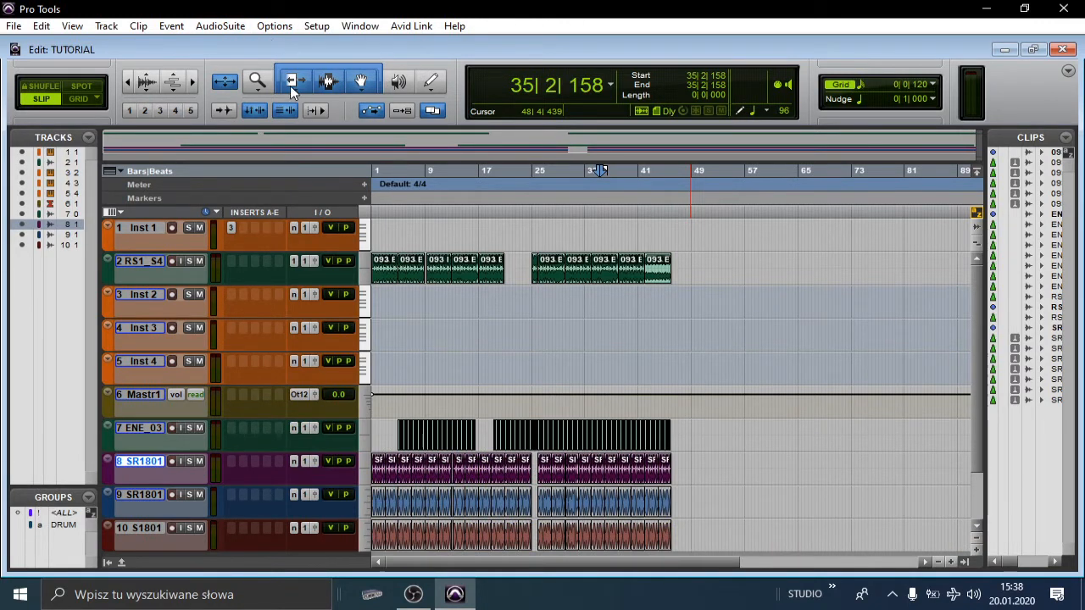
Step: Activate the Grabber tool, select the RS1_Snare_4 track and hide all the other tracks
click(362, 81)
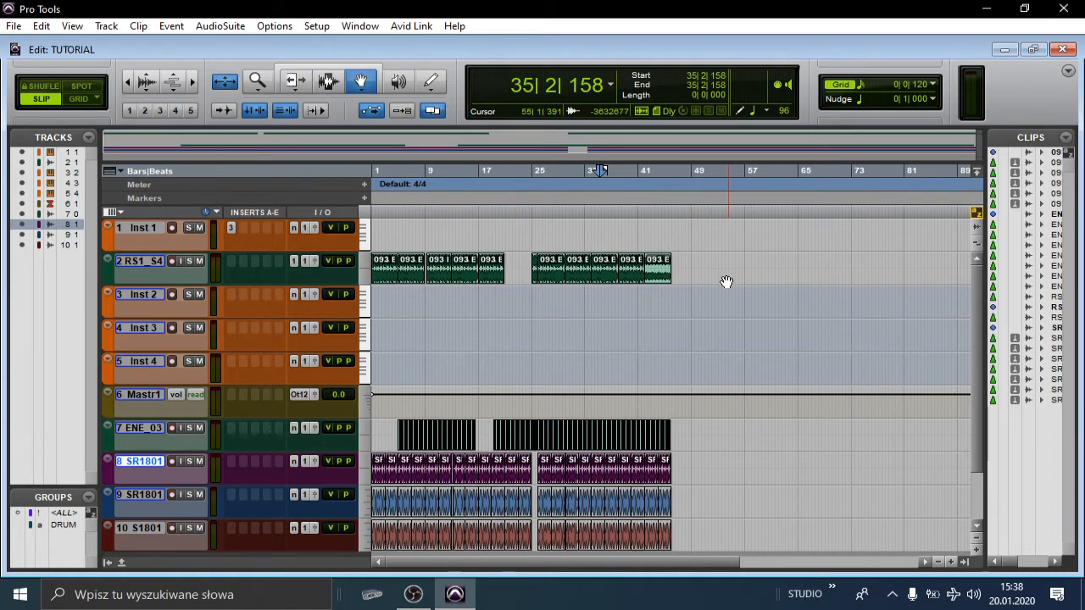
click(145, 261)
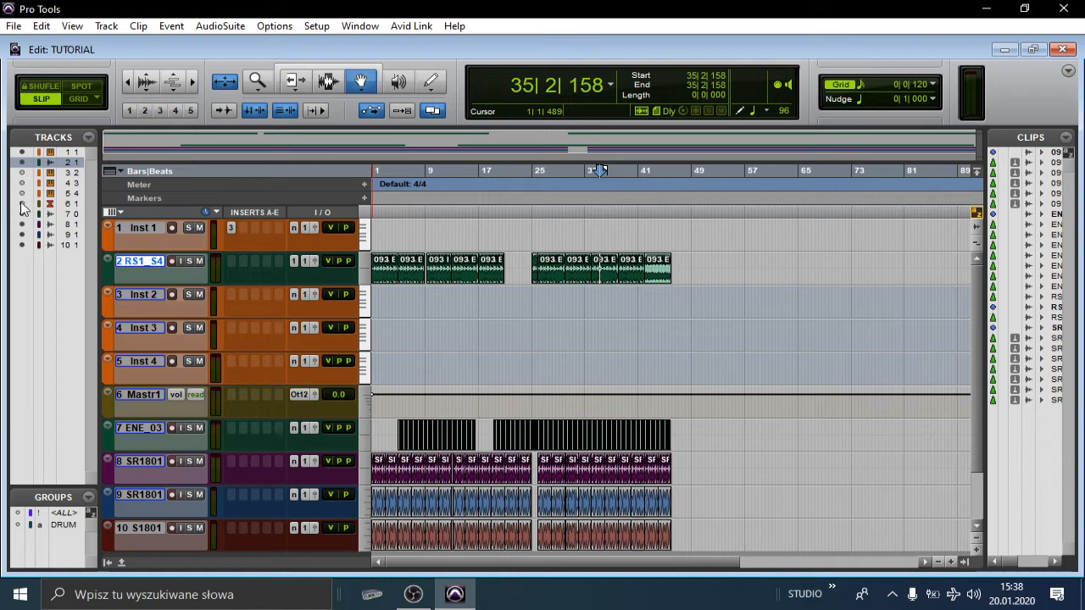
drag(18, 256, 20, 254)
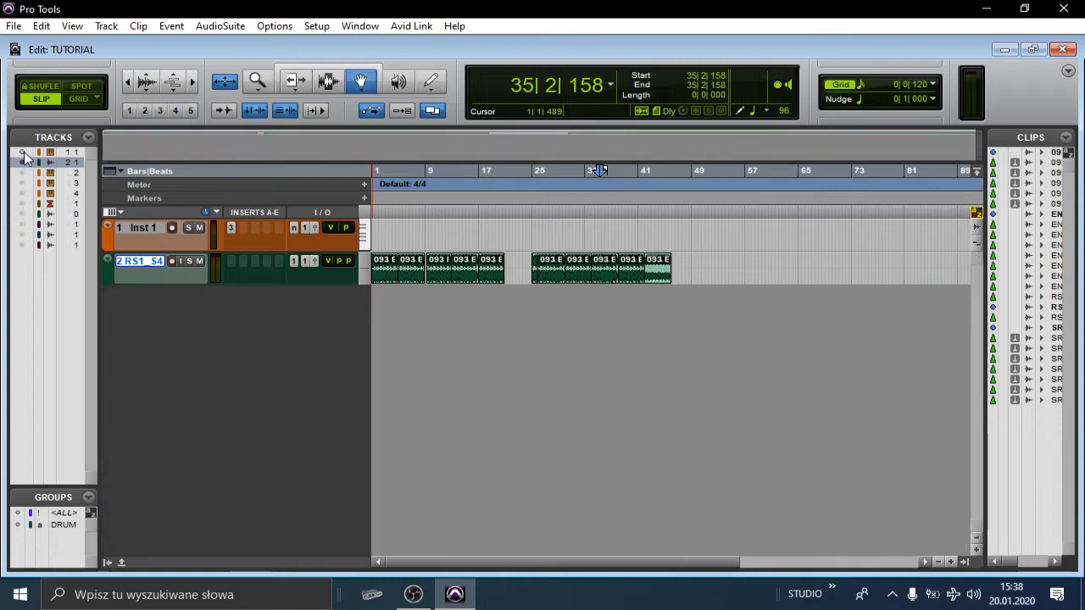
click(22, 153)
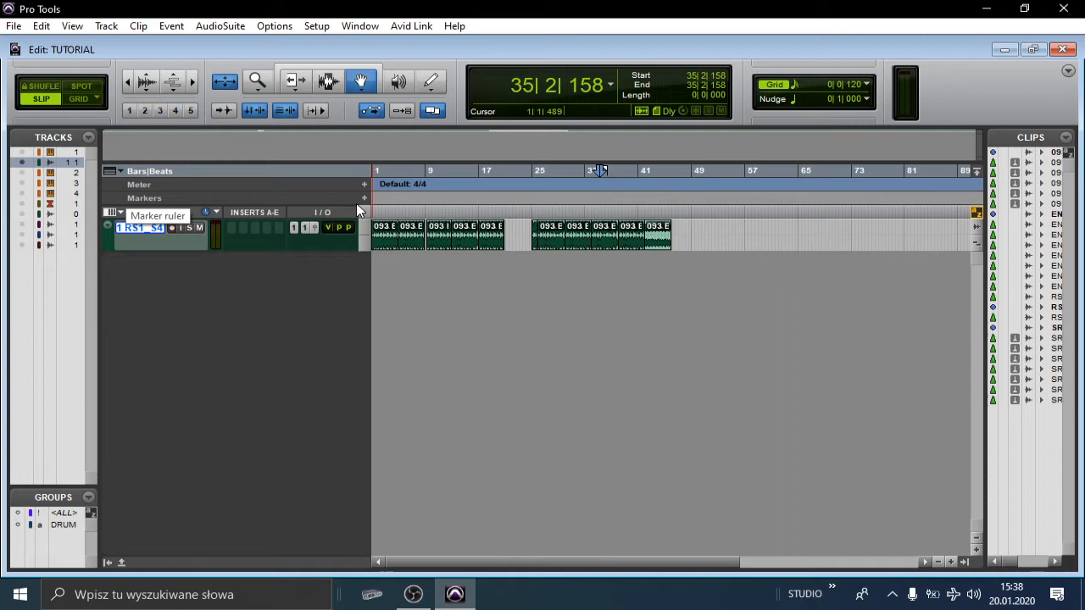
Step: Run the RS1_Snare_4 track through smaller and larger track heights, ending on a tall one
key(super+Down)
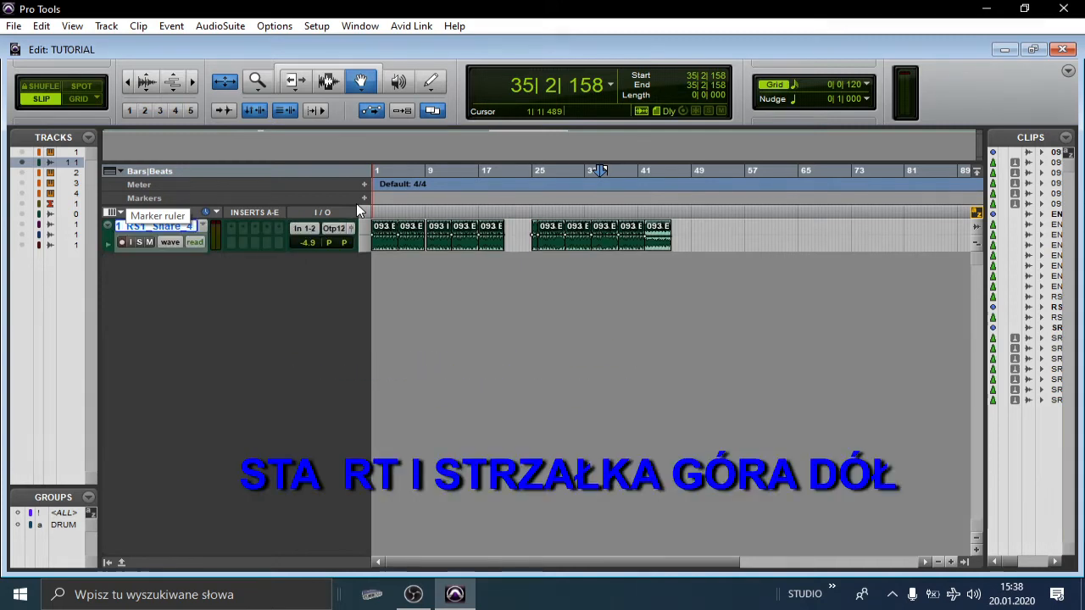
key(super+Down)
key(super+Up)
key(super+Up)
key(super+Down)
key(super+Down)
key(super+Down)
key(super+Up)
key(super+Up)
key(super+Up)
key(super+Down)
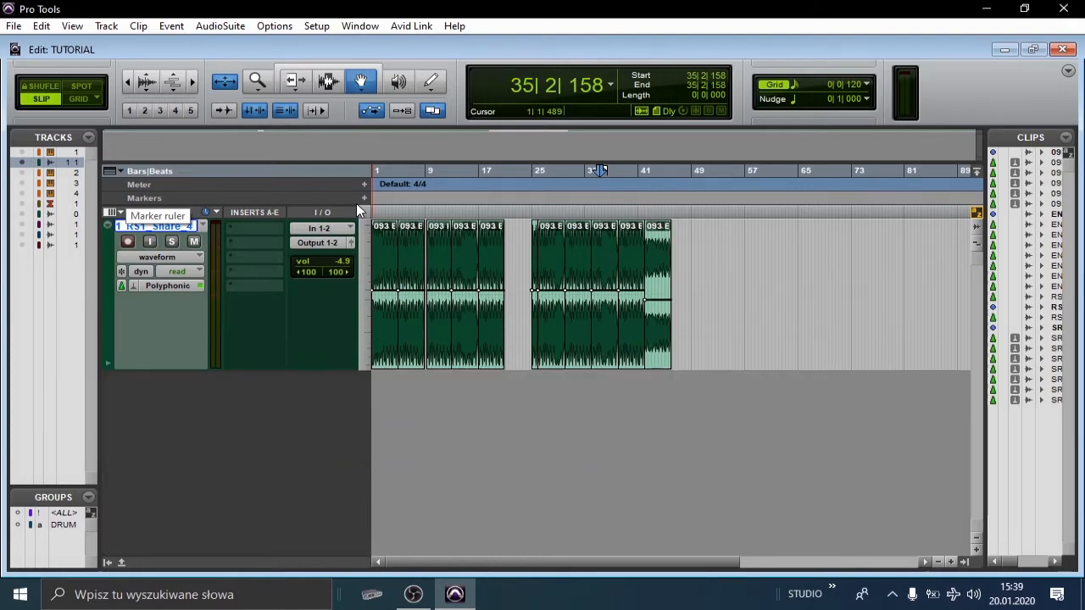
Step: Delete the snare track's clips that start at bars 42, 34 and 30
key(ctrl+bracketright)
key(ctrl+bracketright)
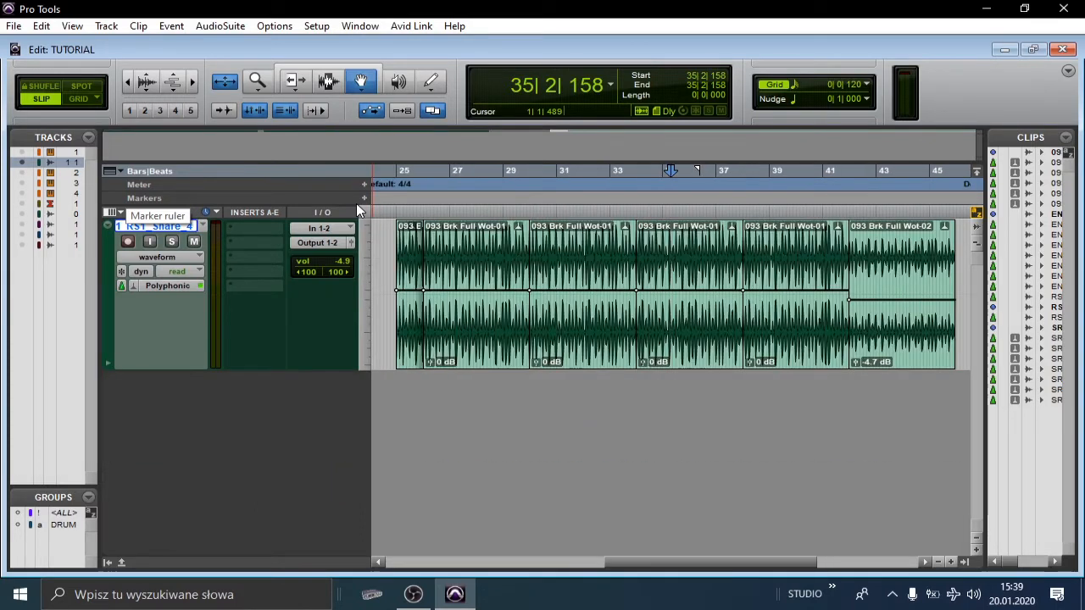
key(ctrl+bracketleft)
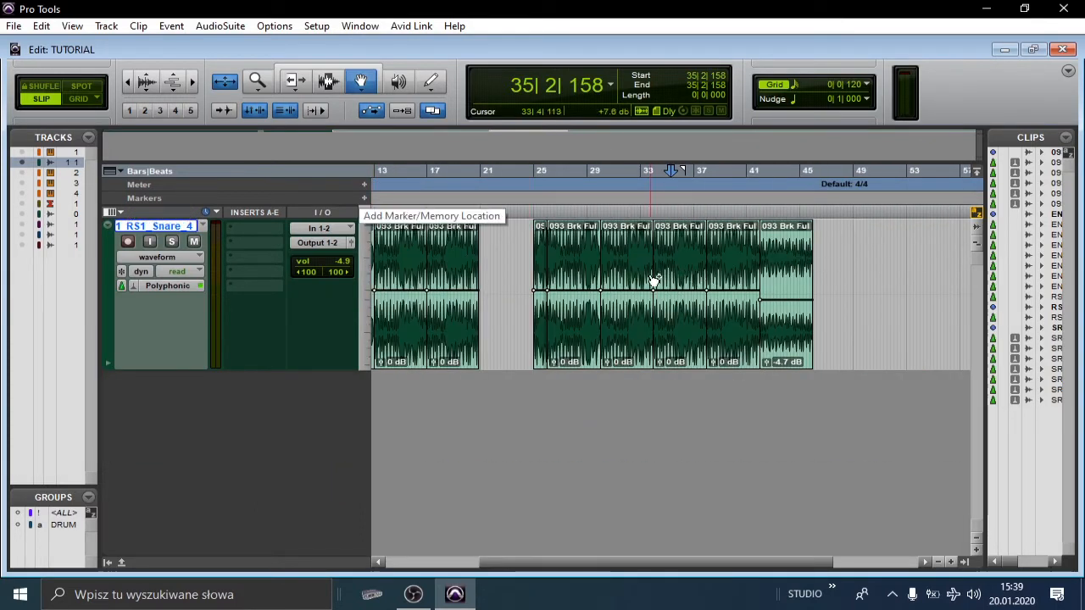
click(639, 329)
click(750, 331)
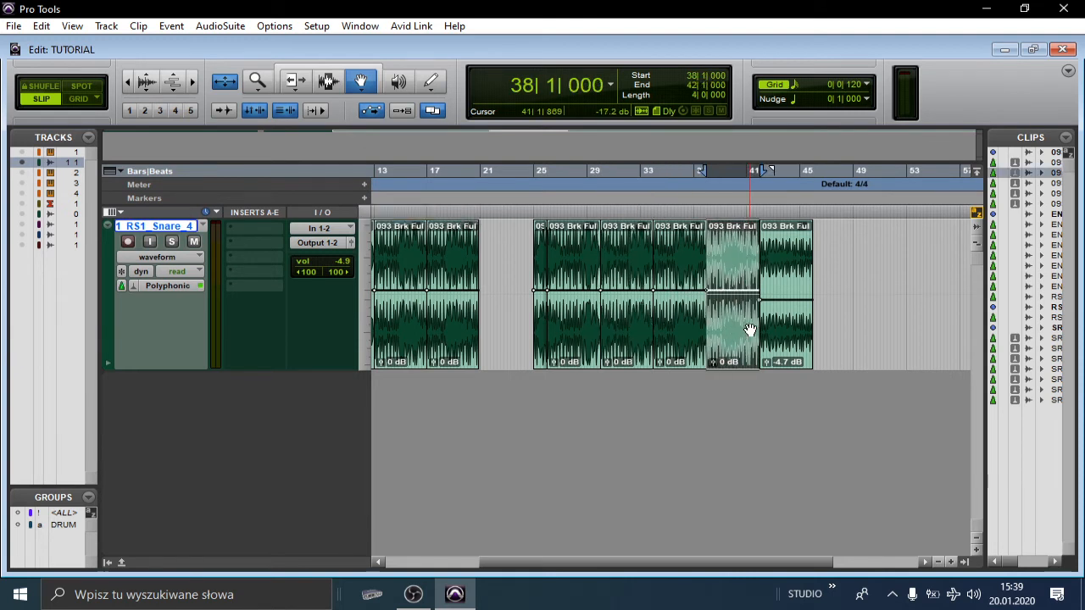
click(778, 330)
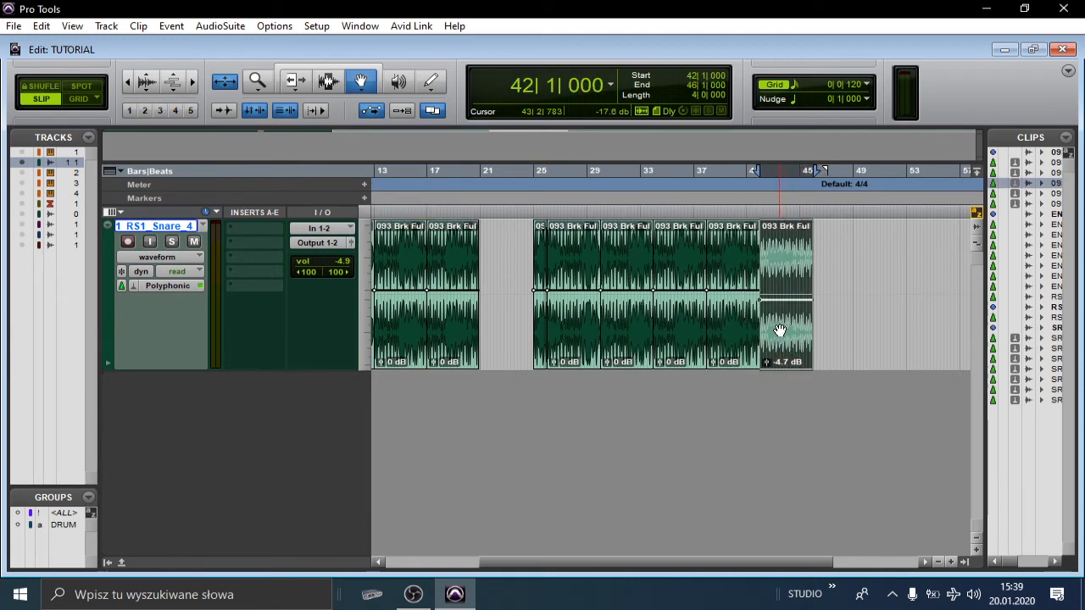
key(Delete)
click(653, 322)
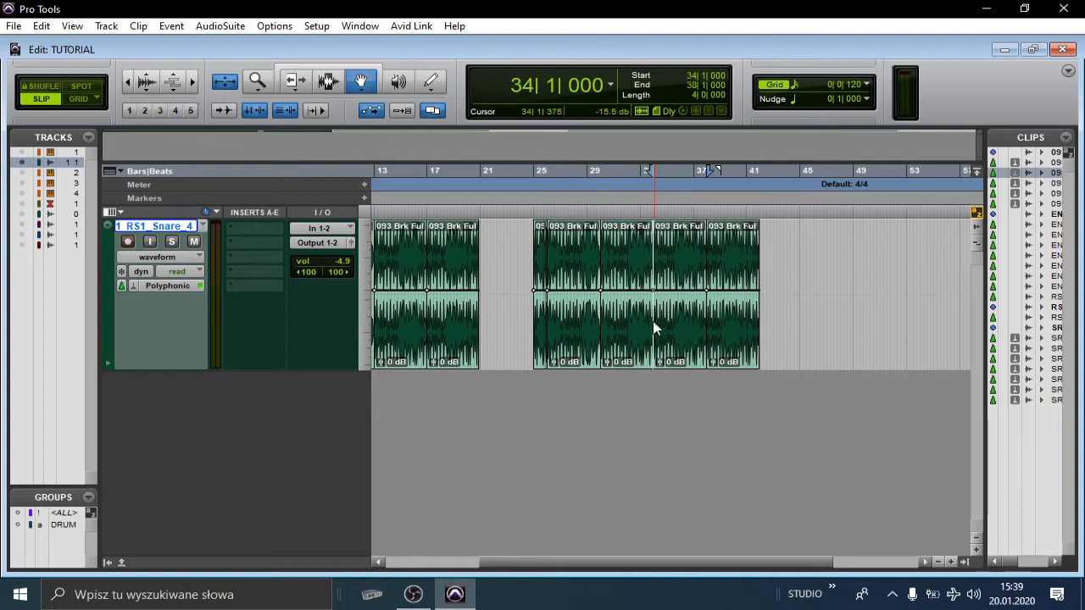
key(Delete)
click(625, 327)
key(Delete)
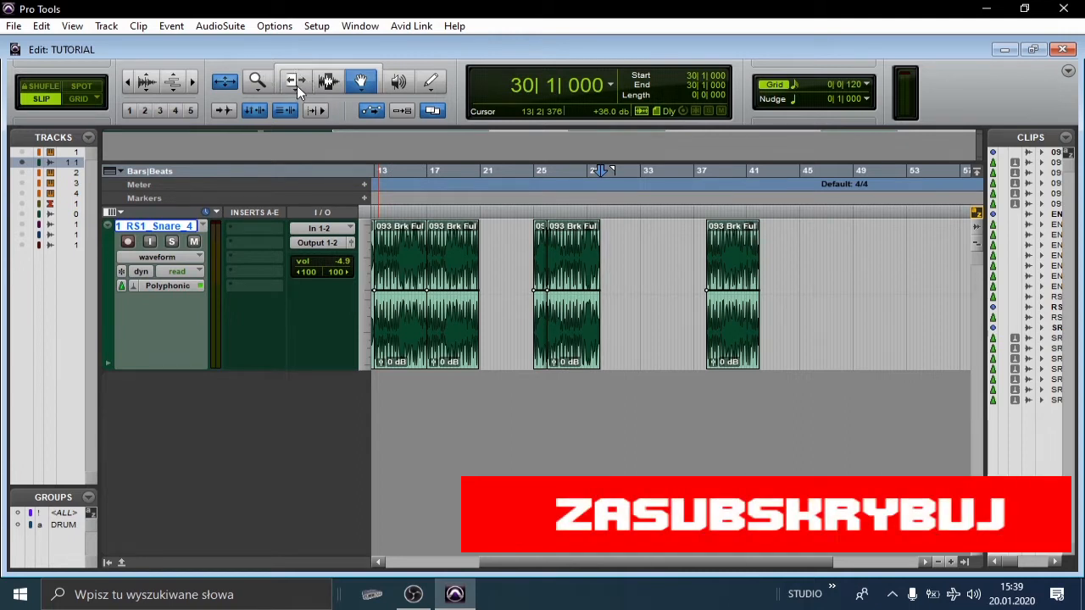
Step: Examine the waveform around bar 26 in close-up with the Zoomer tool and return to the overview
click(257, 81)
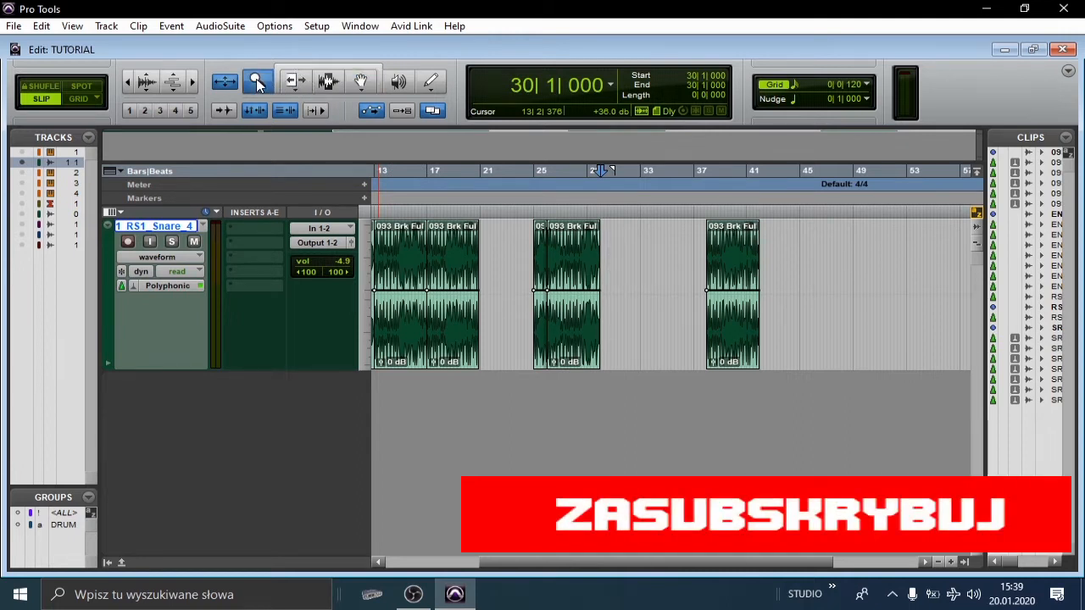
click(603, 274)
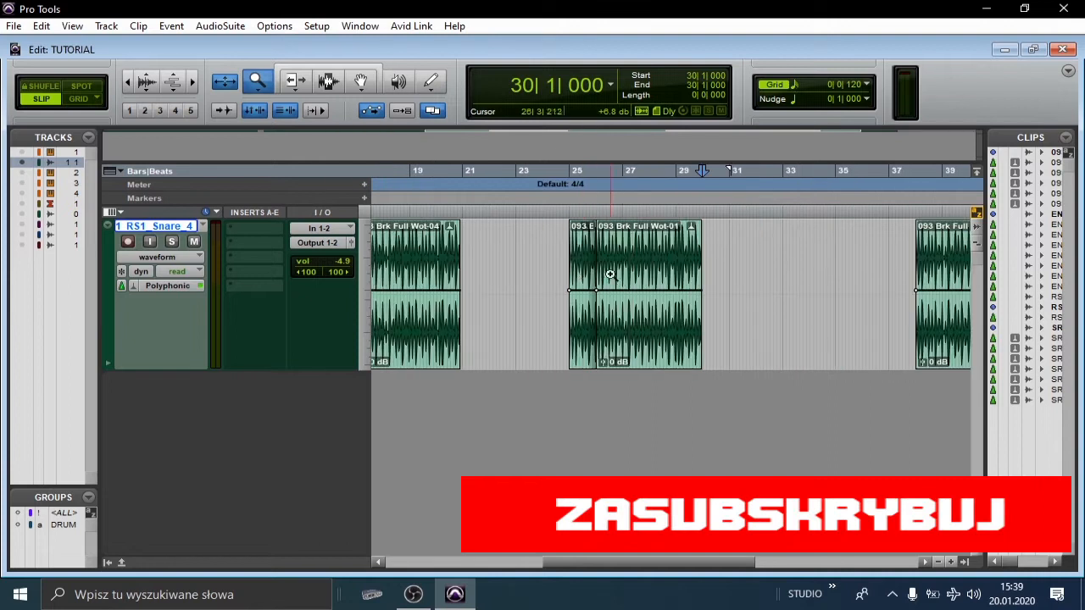
drag(614, 267, 616, 266)
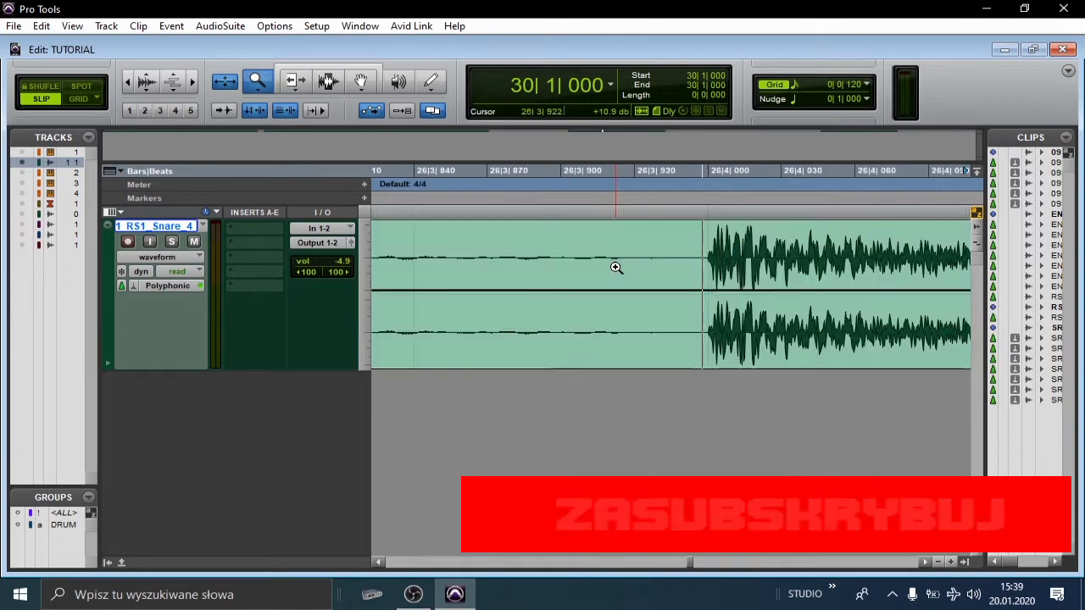
alt+click(721, 266)
alt+click(671, 280)
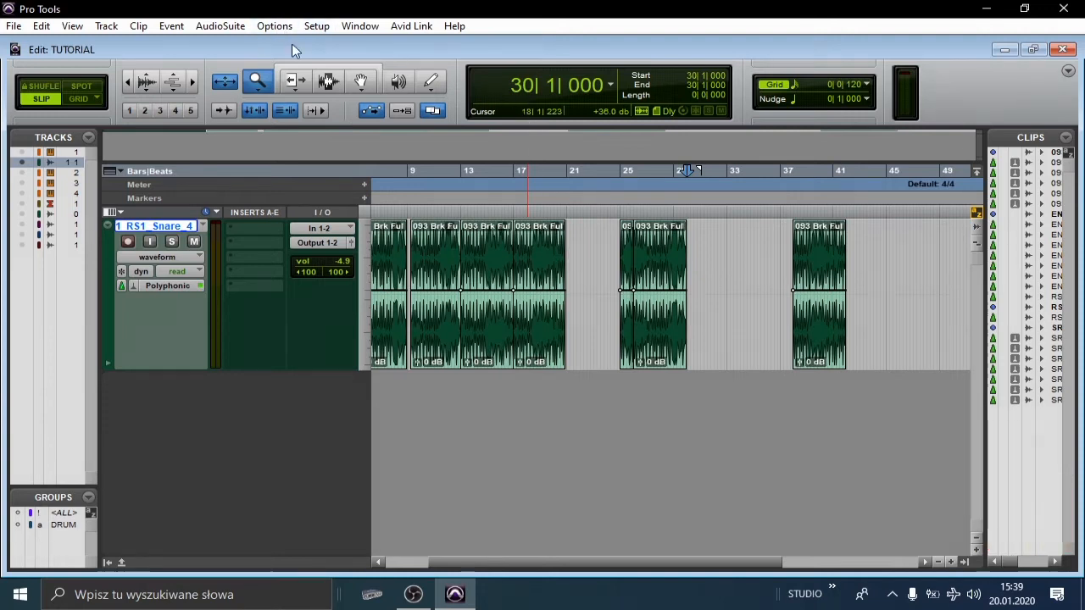
Step: Activate the Smart tool and select the range from 14|1|429 to 16|2|344 on the snare track
click(297, 79)
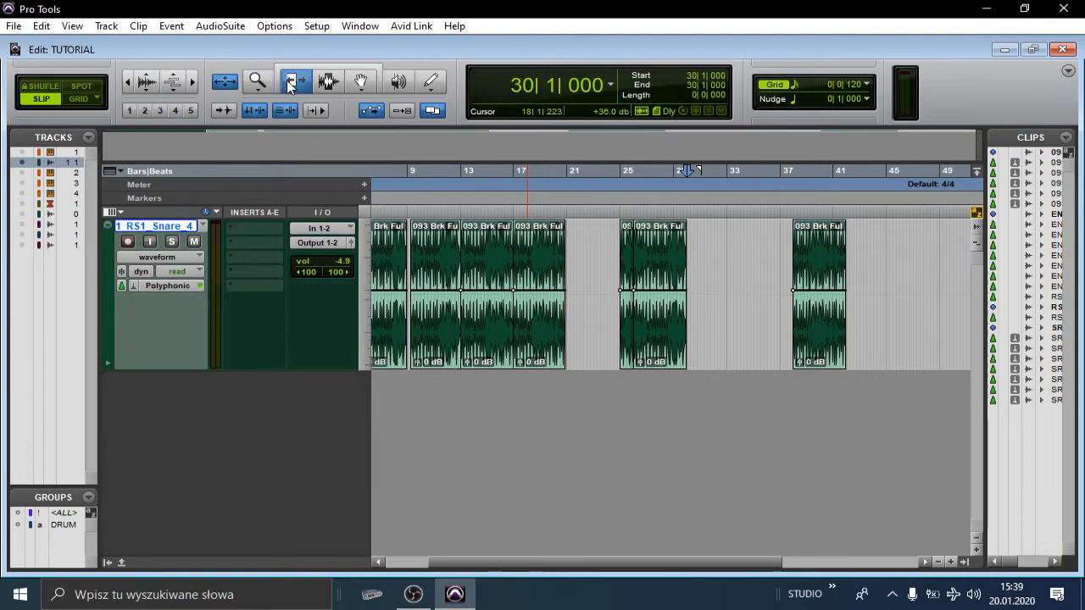
click(329, 82)
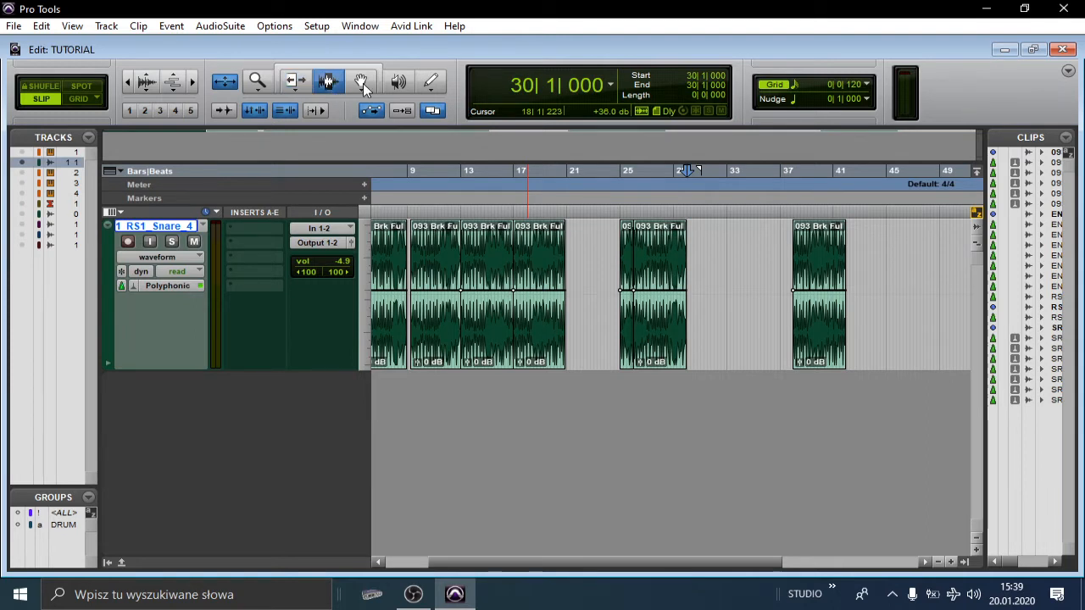
click(362, 83)
click(363, 75)
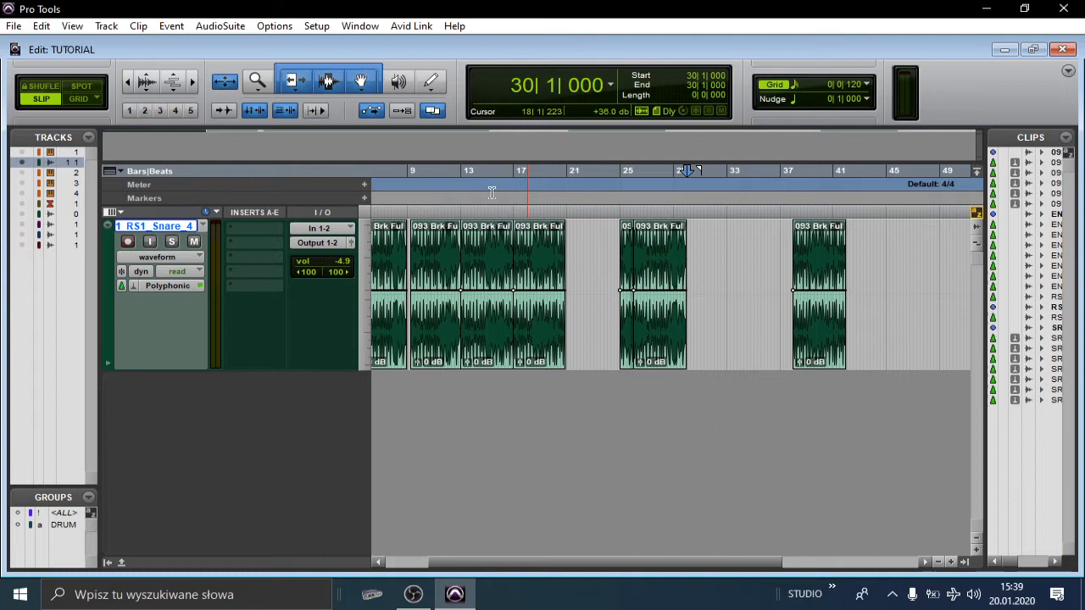
drag(509, 242, 473, 241)
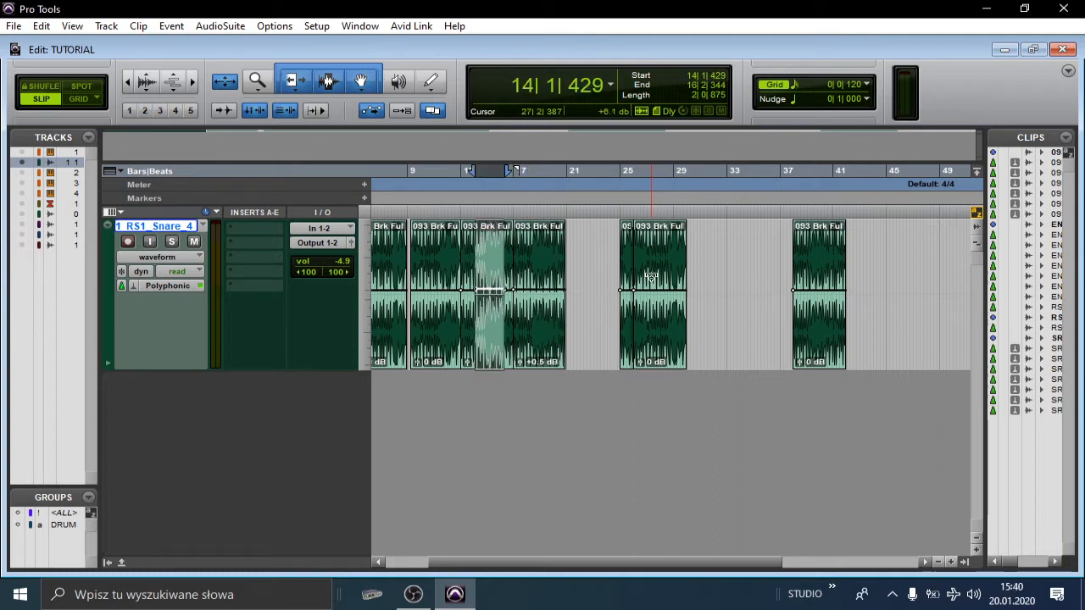
Step: Use the Smart tool to select the clip at bar 26, set its clip gain to +0.5 dB and place the cursor at 27|3|160
click(651, 351)
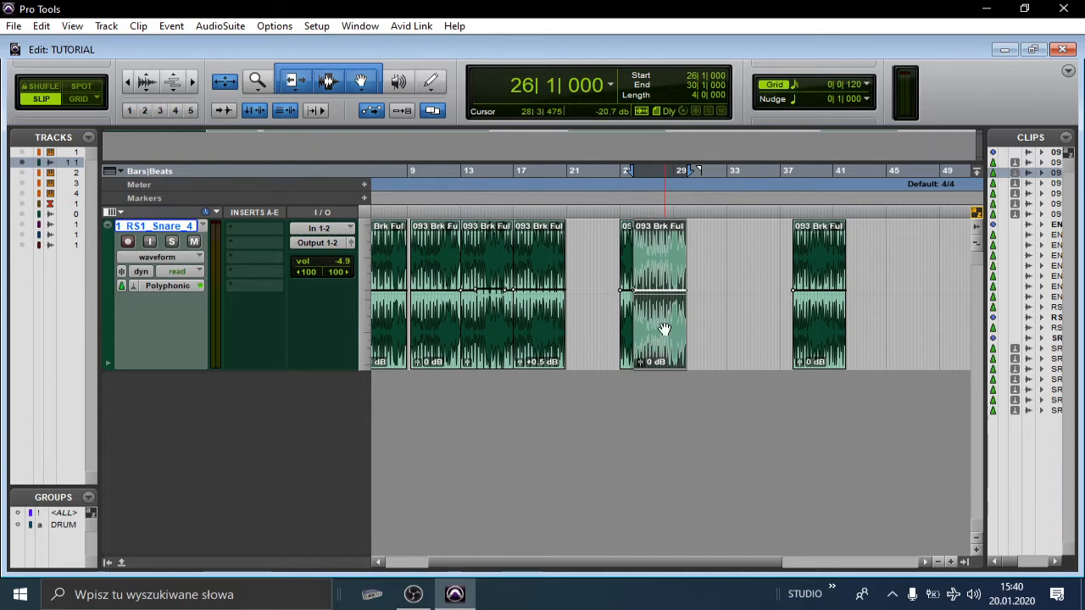
click(664, 254)
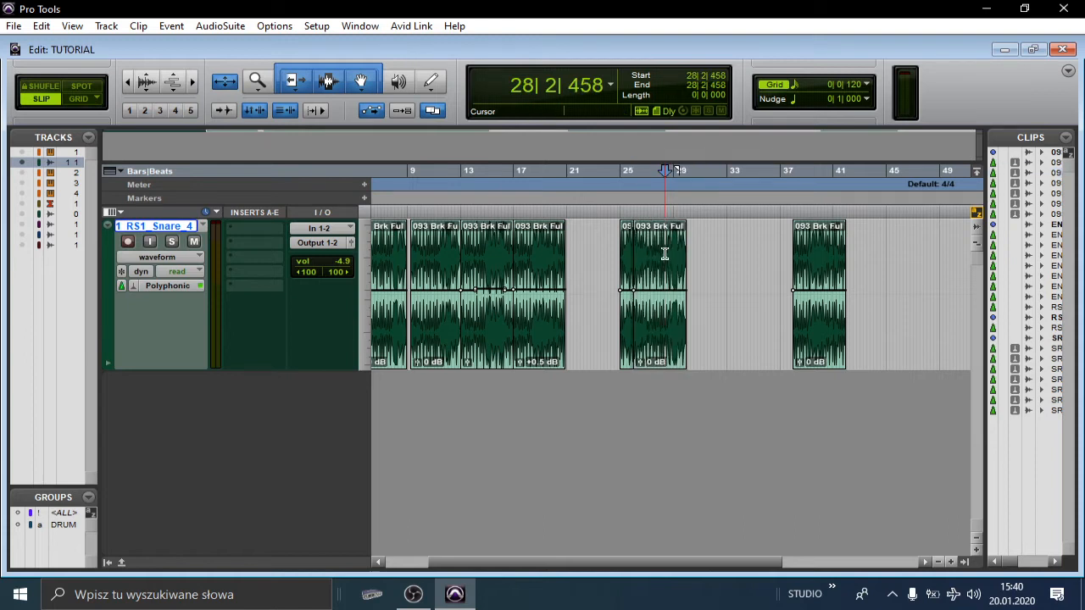
drag(664, 253, 683, 254)
drag(647, 296, 646, 299)
click(653, 261)
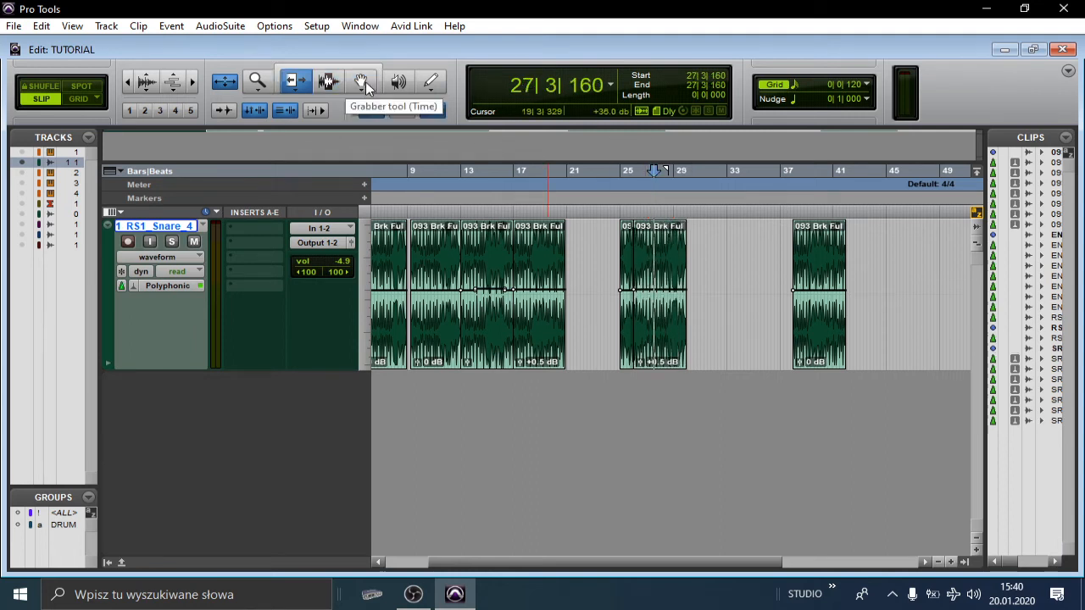
Step: Try trimming the end of the clip at bar 38 with the standard Trim tool and undo the trim
click(294, 83)
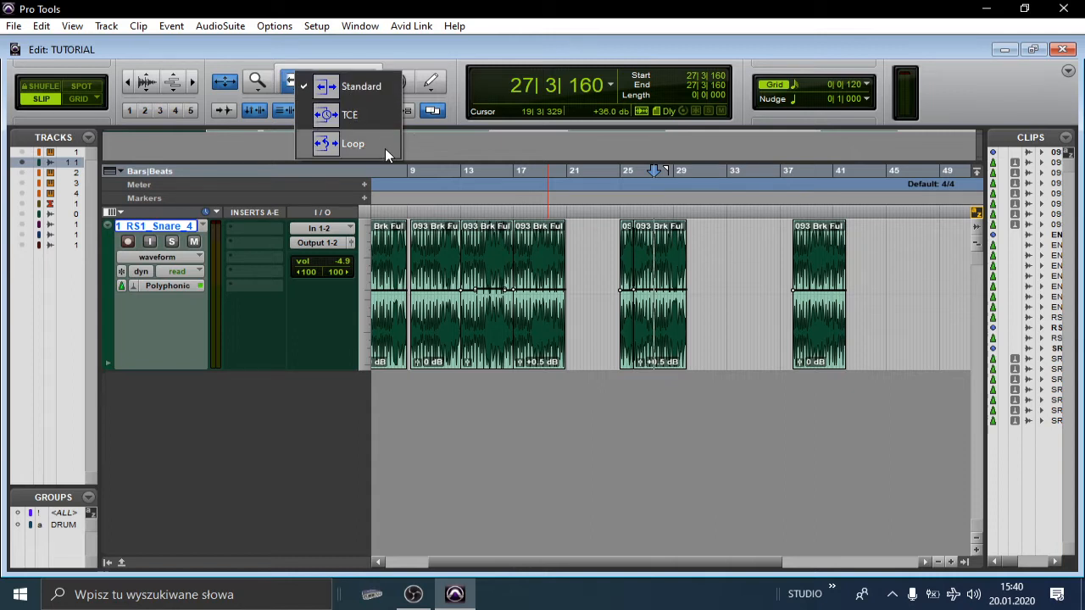
click(467, 52)
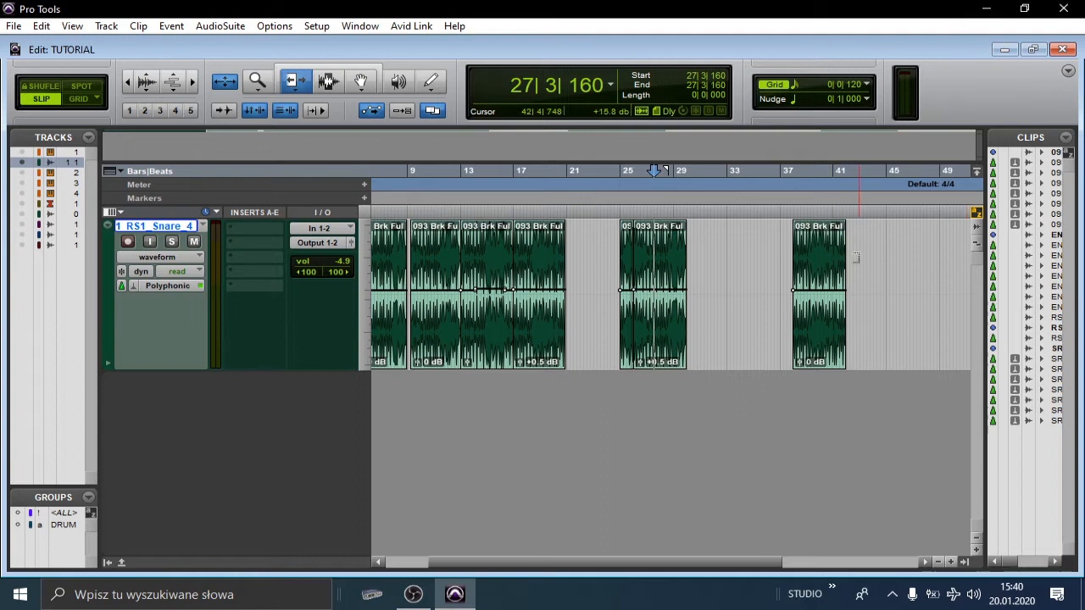
drag(834, 269, 823, 269)
key(ctrl+z)
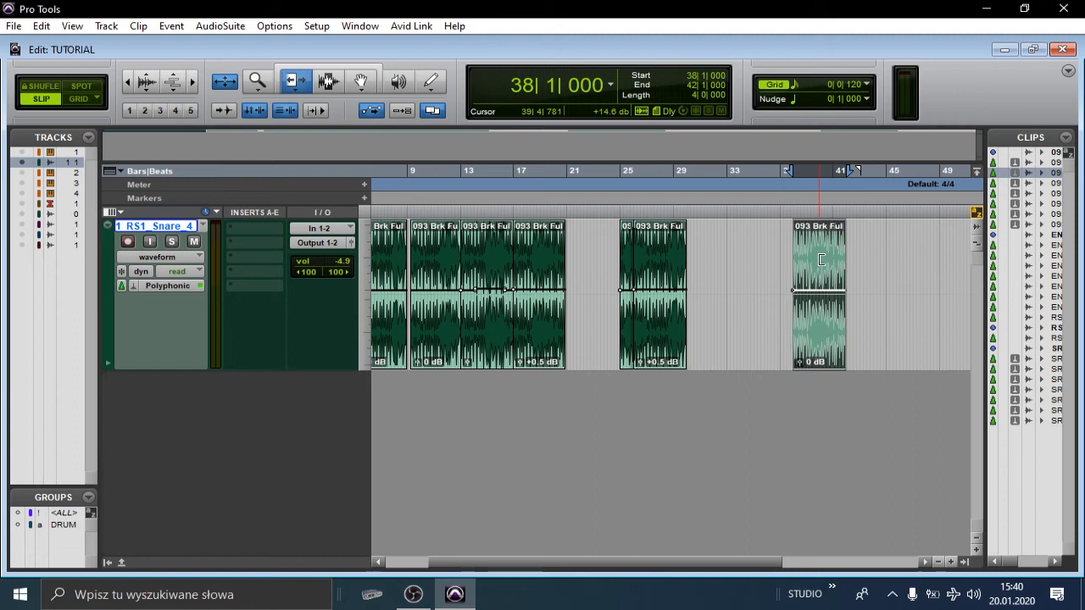
Step: Try trimming the bar 38 clip's start to 39|4|781 and restore the clip to its full length
click(820, 259)
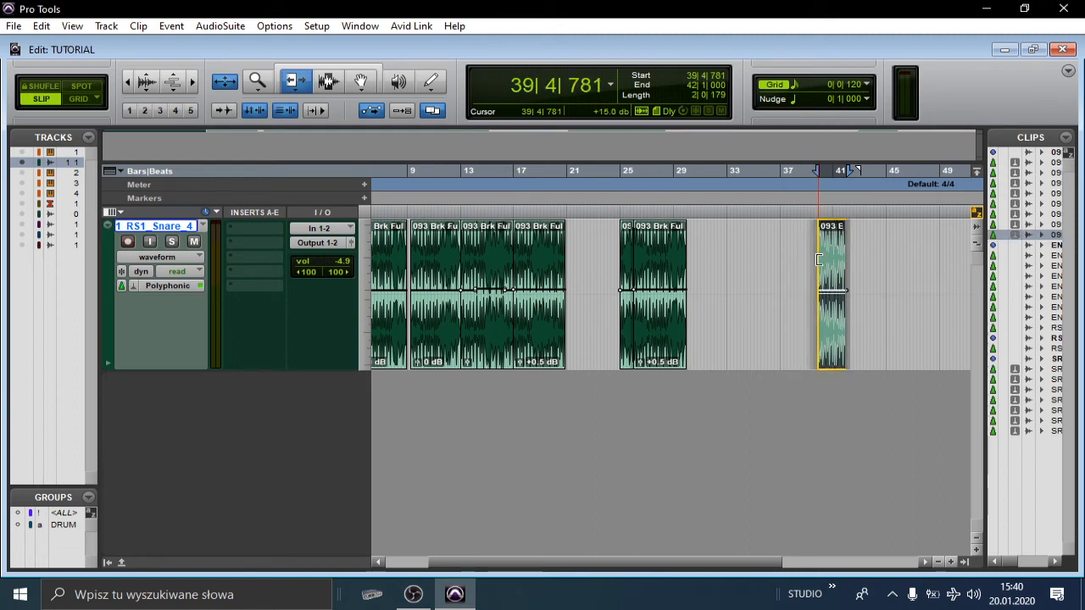
mouse_move(819, 261)
mouse_down()
mouse_move(831, 259)
mouse_move(822, 257)
mouse_up()
key(ctrl+z)
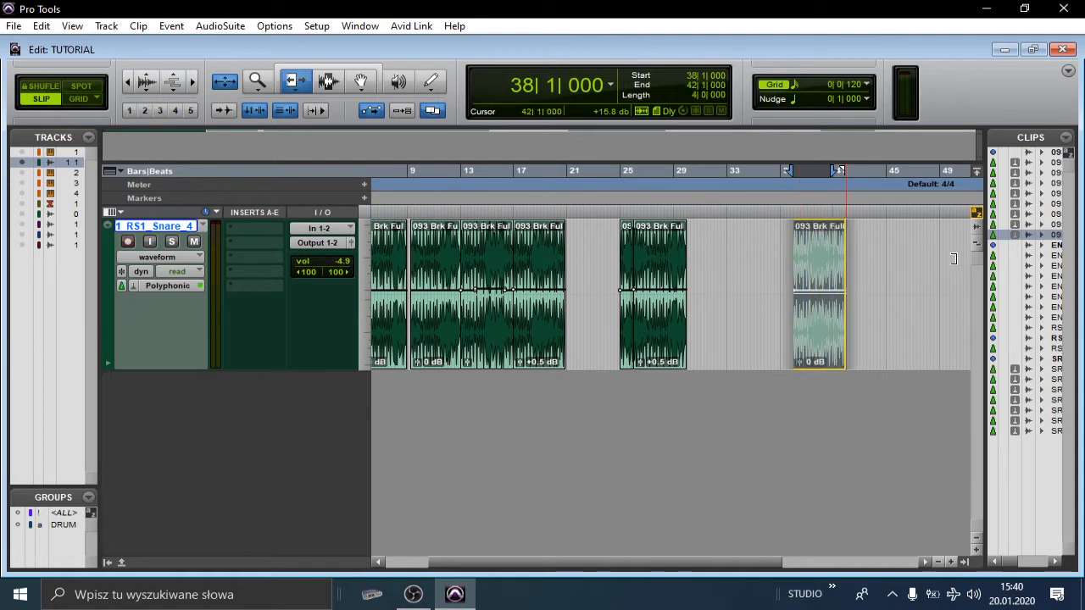
key(ctrl+z)
drag(795, 266, 929, 261)
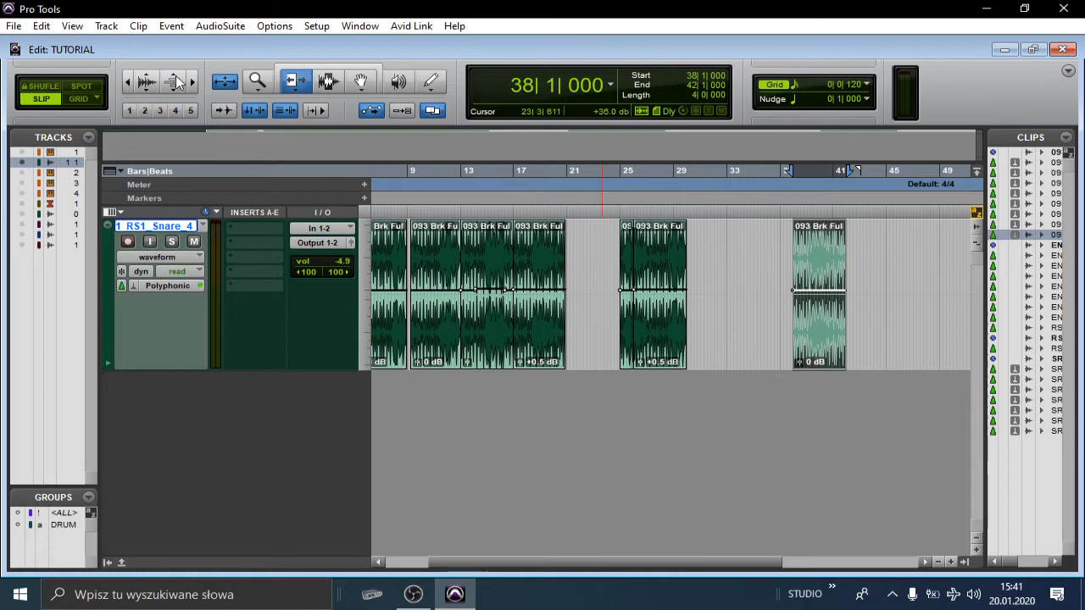
Step: Try trimming the end of the bar 38 clip in Grid mode and return to Slip mode
click(92, 100)
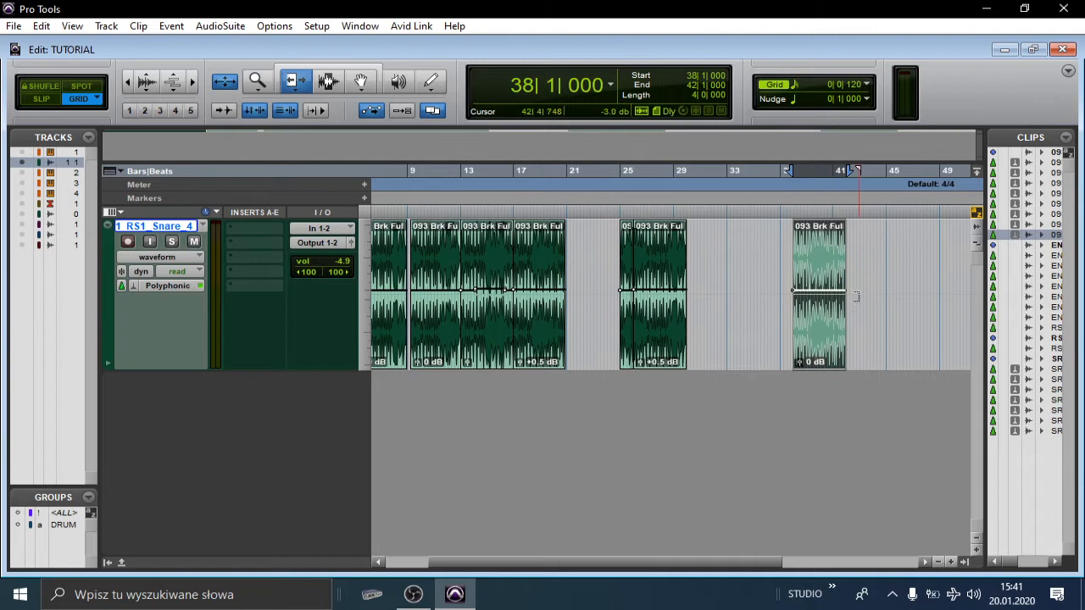
mouse_move(843, 322)
mouse_down()
mouse_move(811, 324)
mouse_move(844, 325)
mouse_up()
click(43, 100)
Step: Trim the bar 38 clip in Spot mode by setting its end to 41|1|000
click(89, 89)
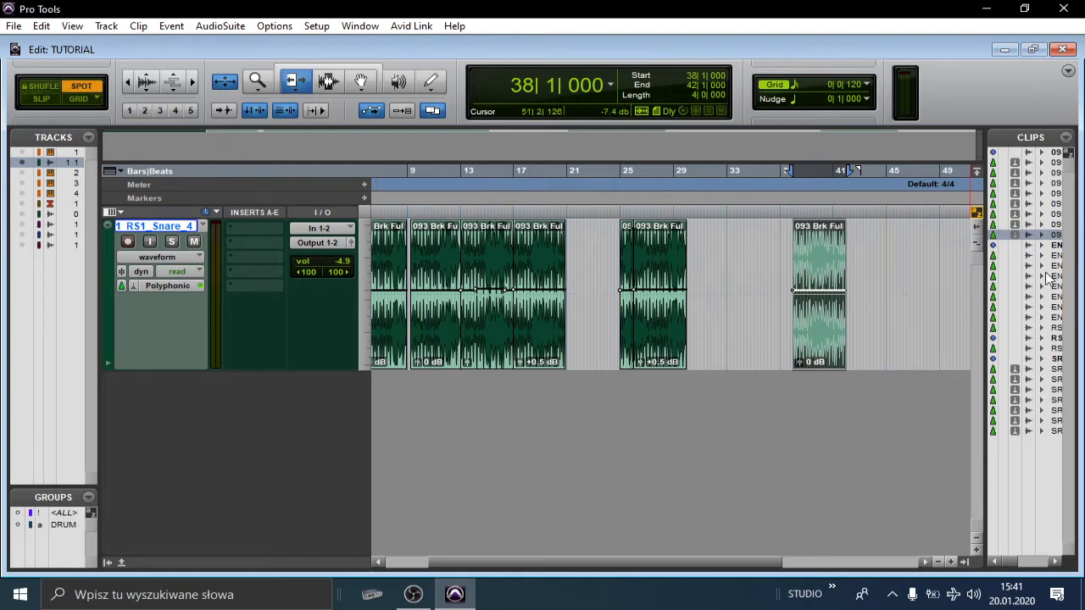
click(838, 265)
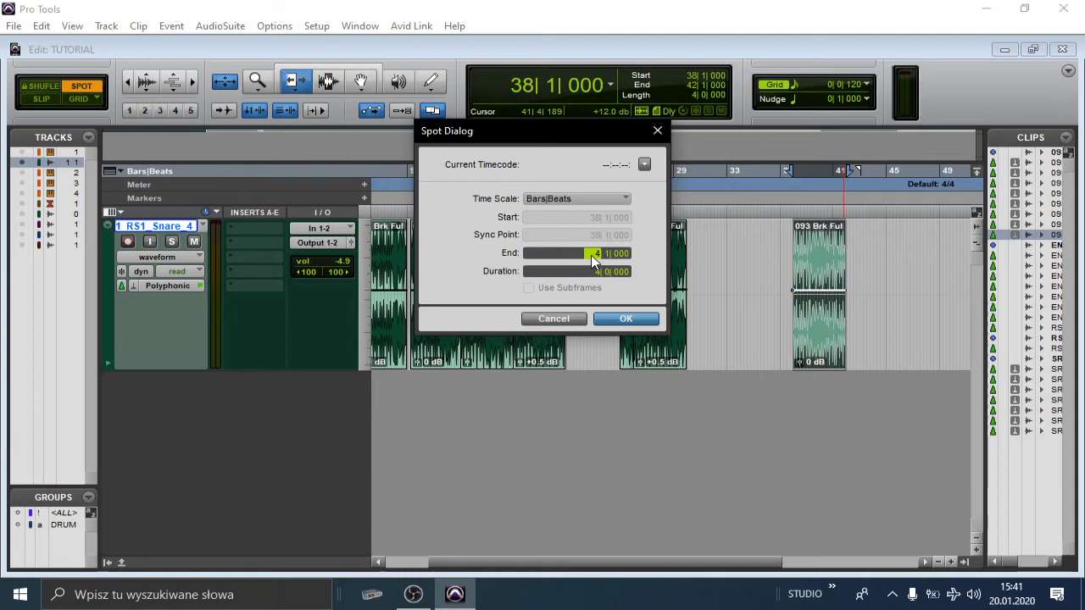
key(Return)
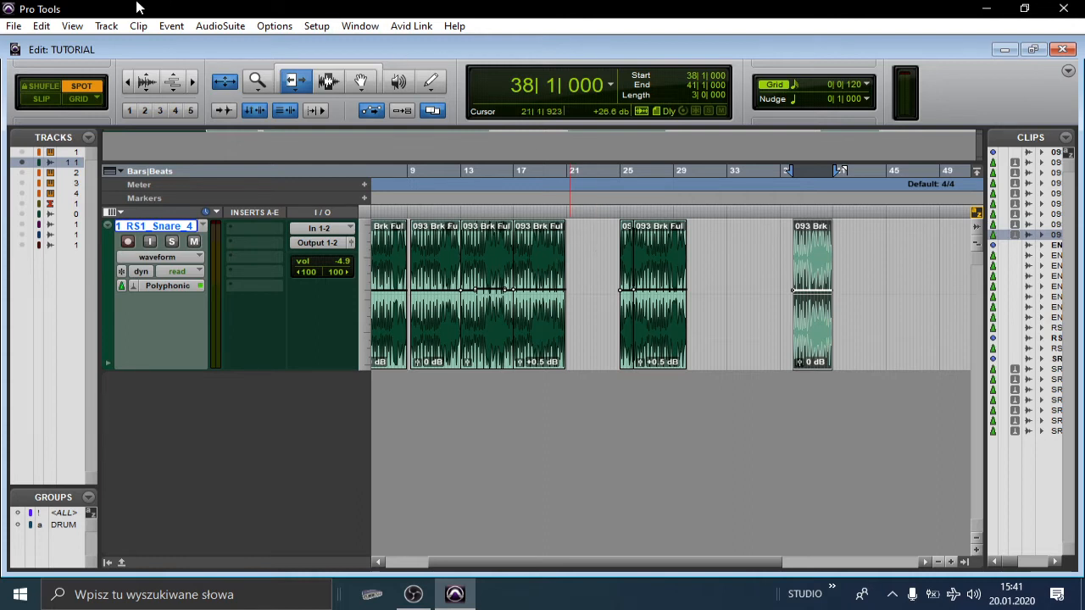
Step: Switch the edit mode to Grid and change the Trim tool to its TCE variant
key(F4)
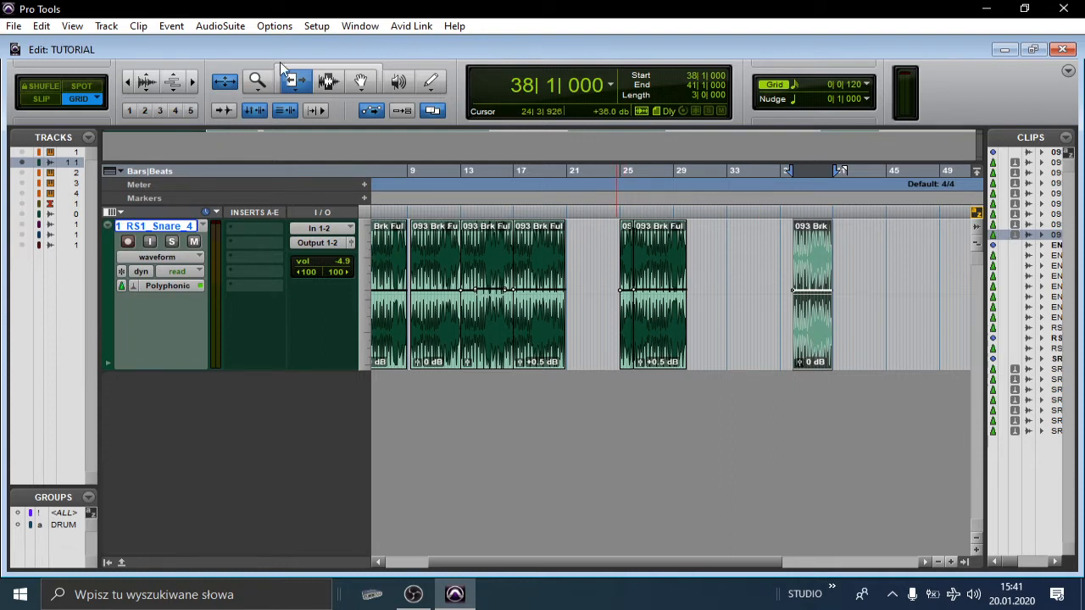
drag(295, 83, 351, 123)
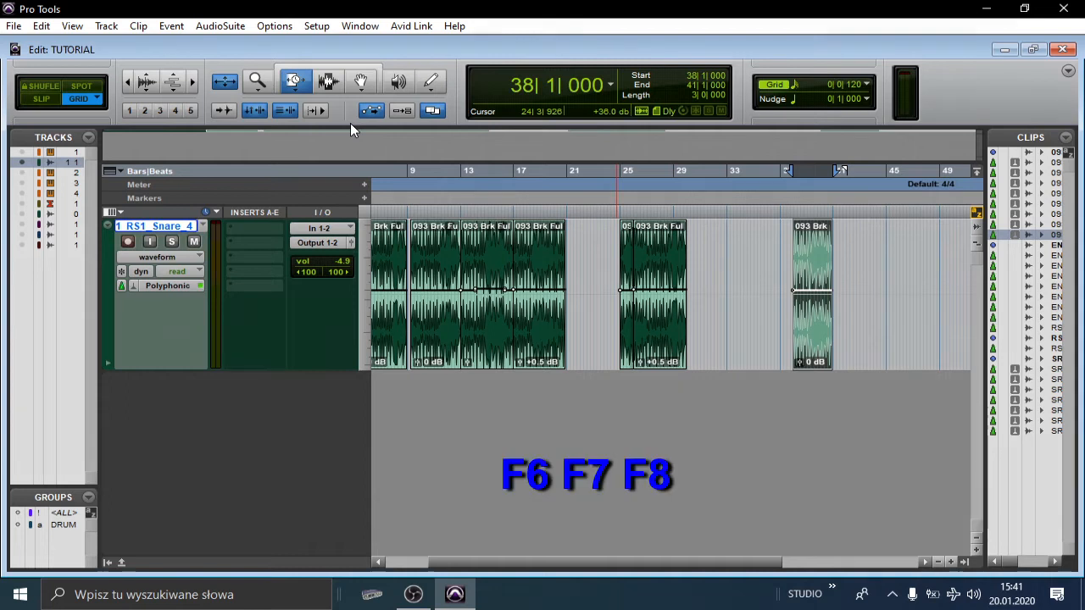
Step: Cycle through the edit tools, check the Trim tool variants and return the Trim tool to TCE
key(F7)
key(F8)
key(F6)
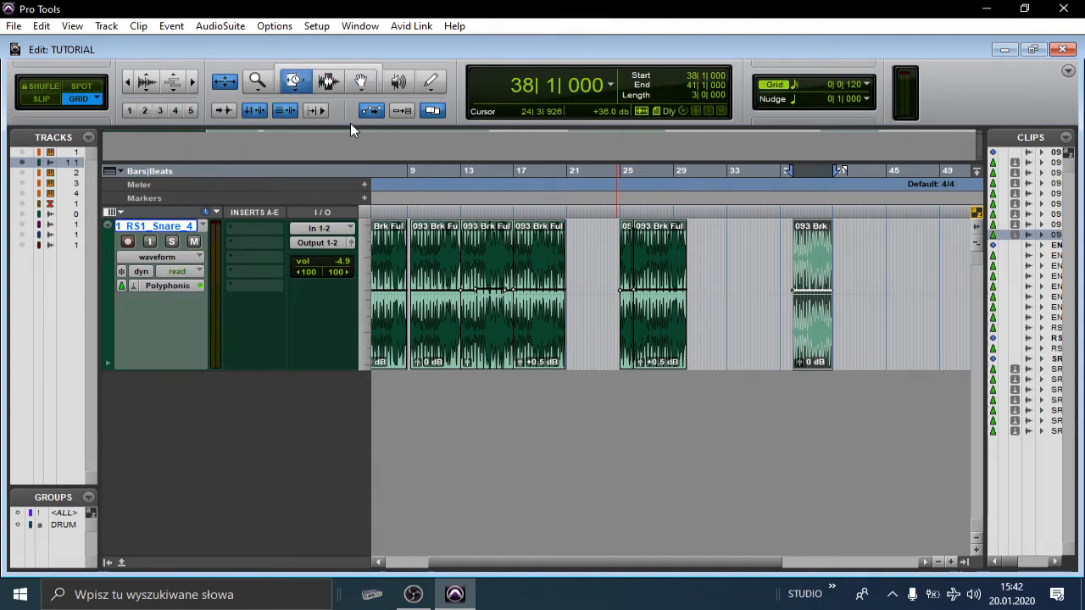
click(300, 83)
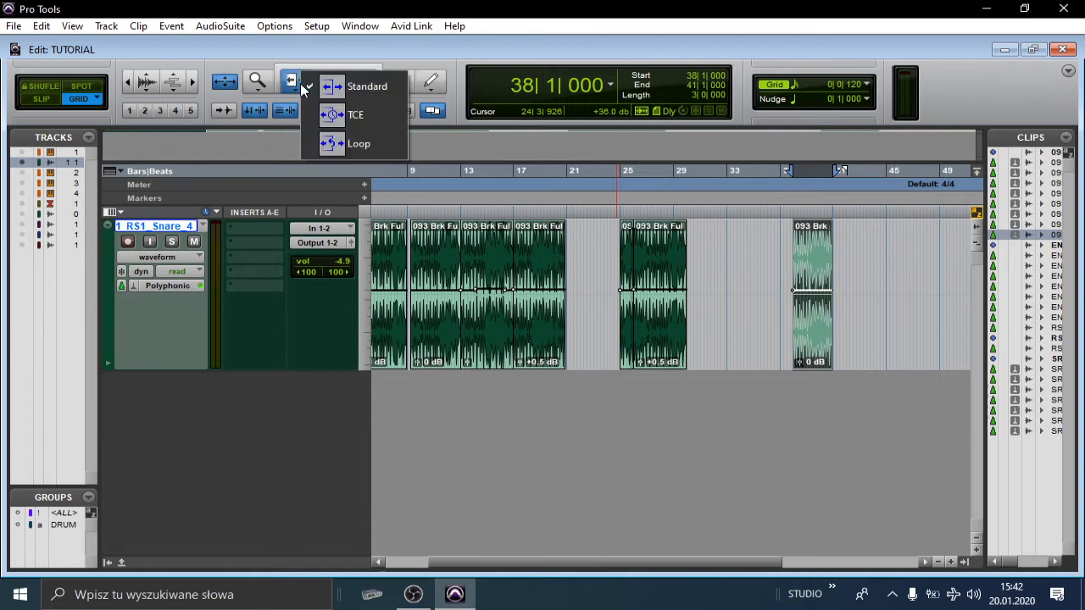
click(355, 50)
key(F6)
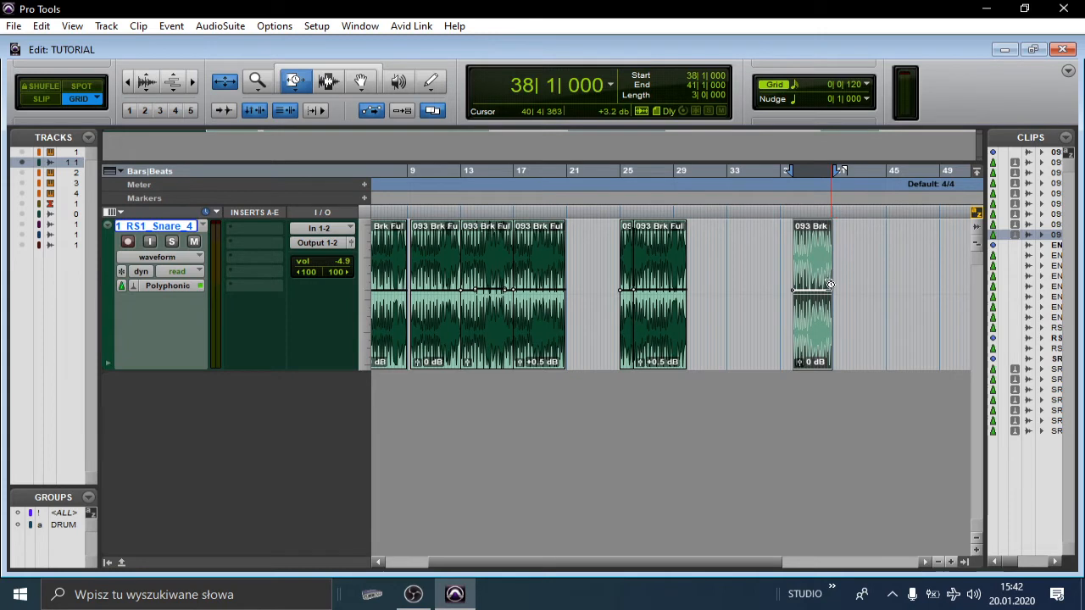
Step: Try time-stretching the end of the bar 38 clip to 41|4|720 and undo the stretch
mouse_move(829, 285)
mouse_down()
mouse_move(898, 283)
mouse_move(845, 282)
mouse_up()
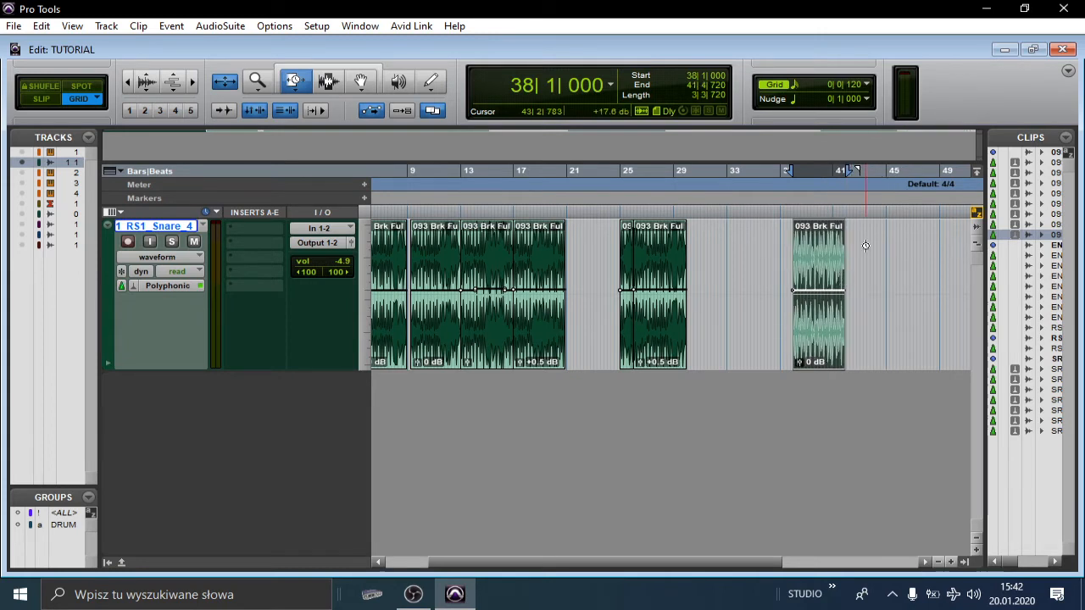
key(ctrl+z)
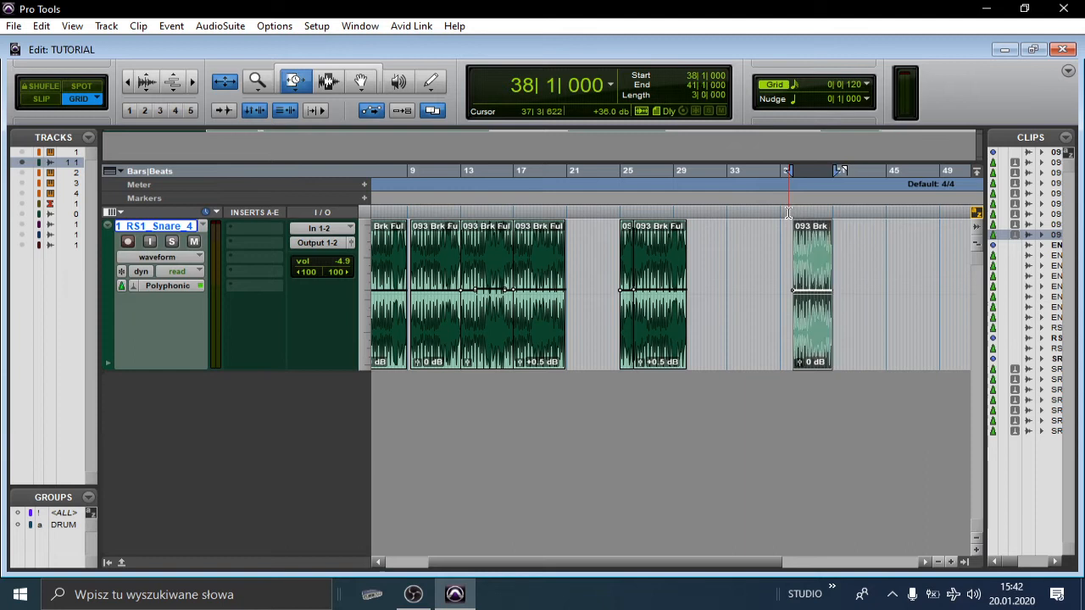
Step: Play the bar 38 clip, solo the snare track and play the clip again
key(space)
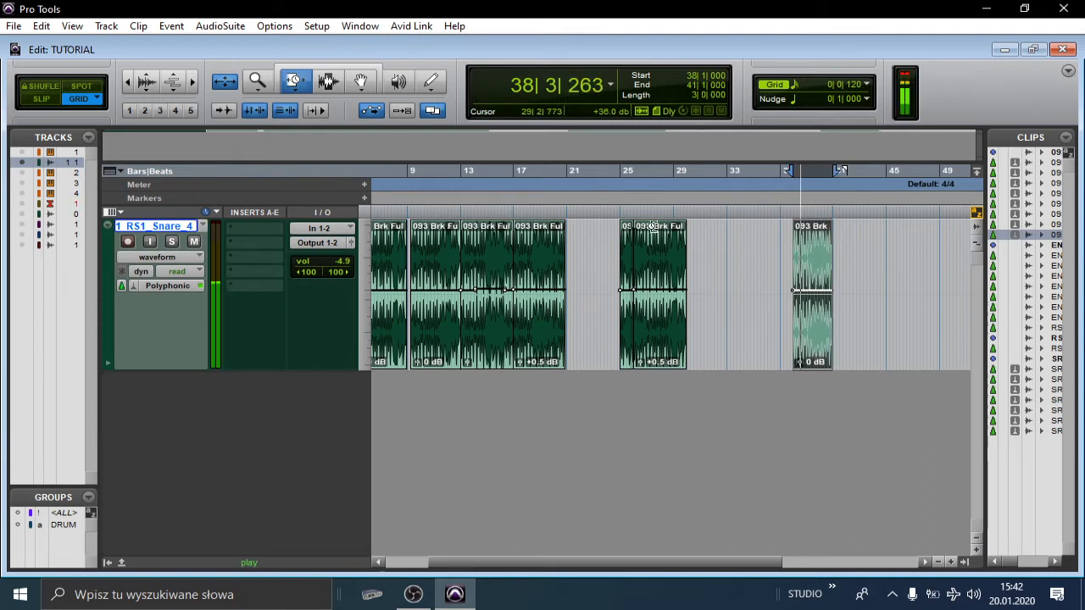
key(space)
click(171, 242)
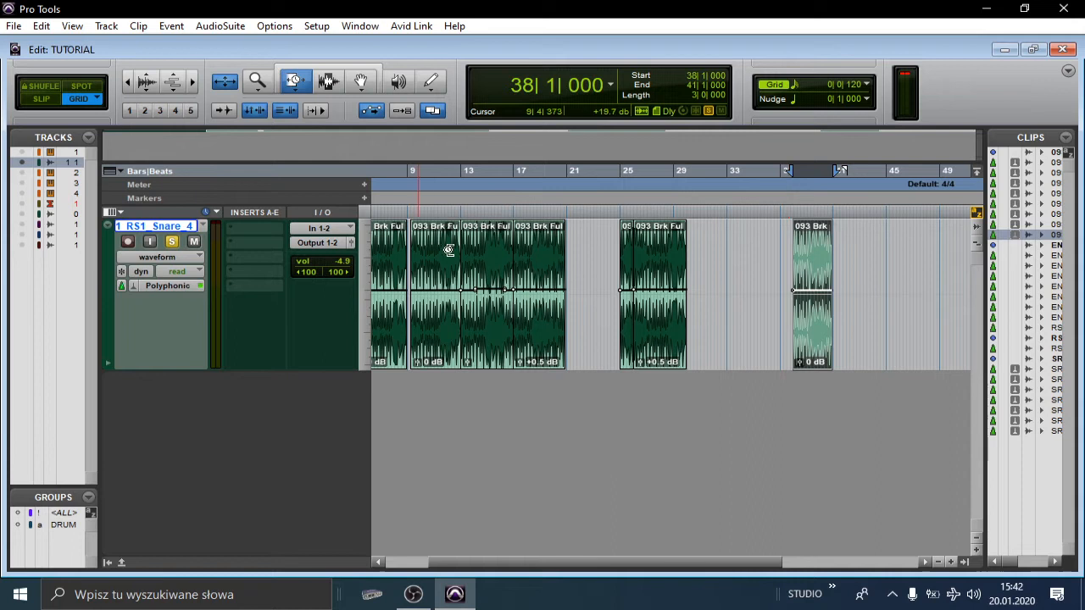
key(space)
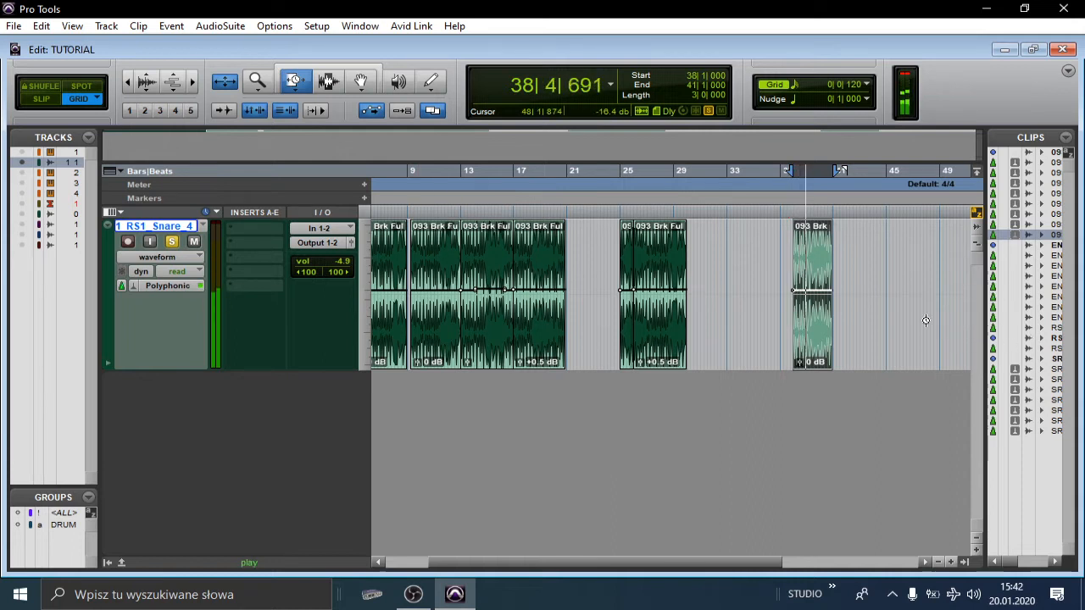
key(space)
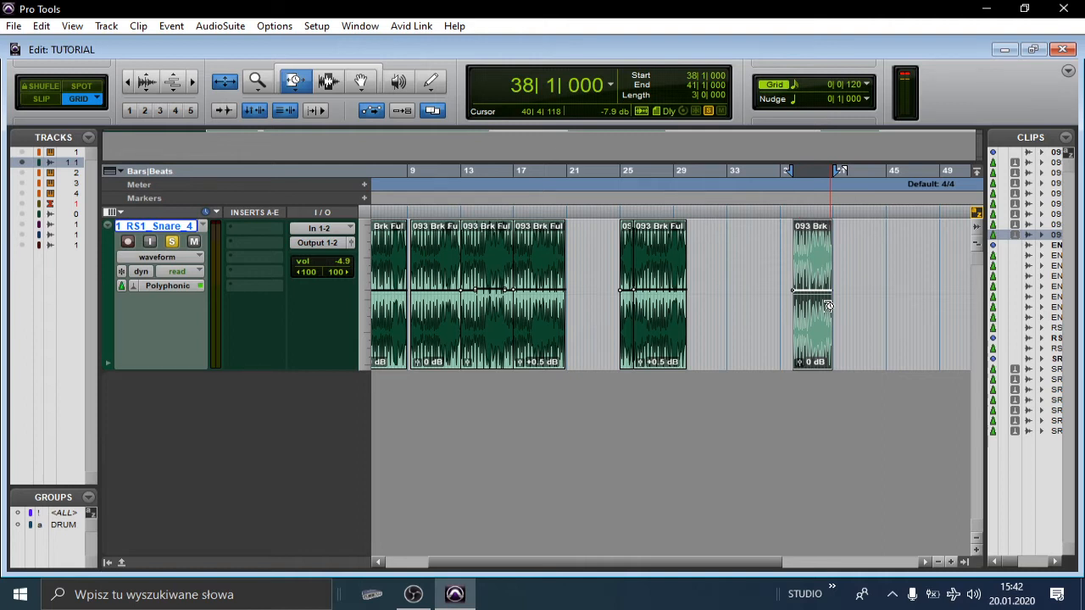
Step: Time-stretch the bar 38 clip's end to 49|1|480, start playback and compress the clip to end at 41|1|360
drag(828, 305, 936, 304)
key(space)
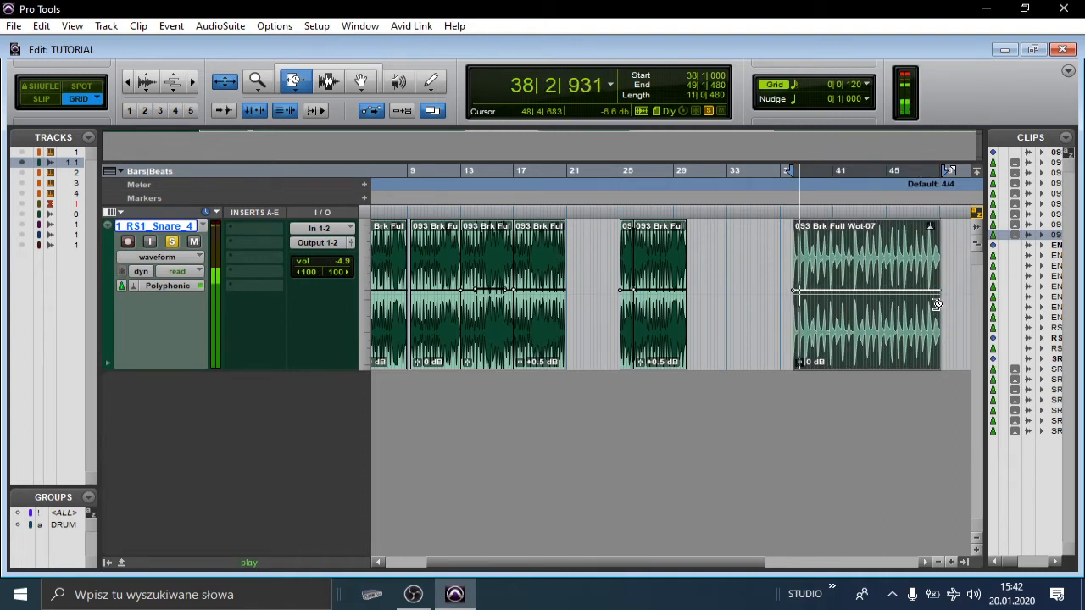
drag(936, 304, 830, 303)
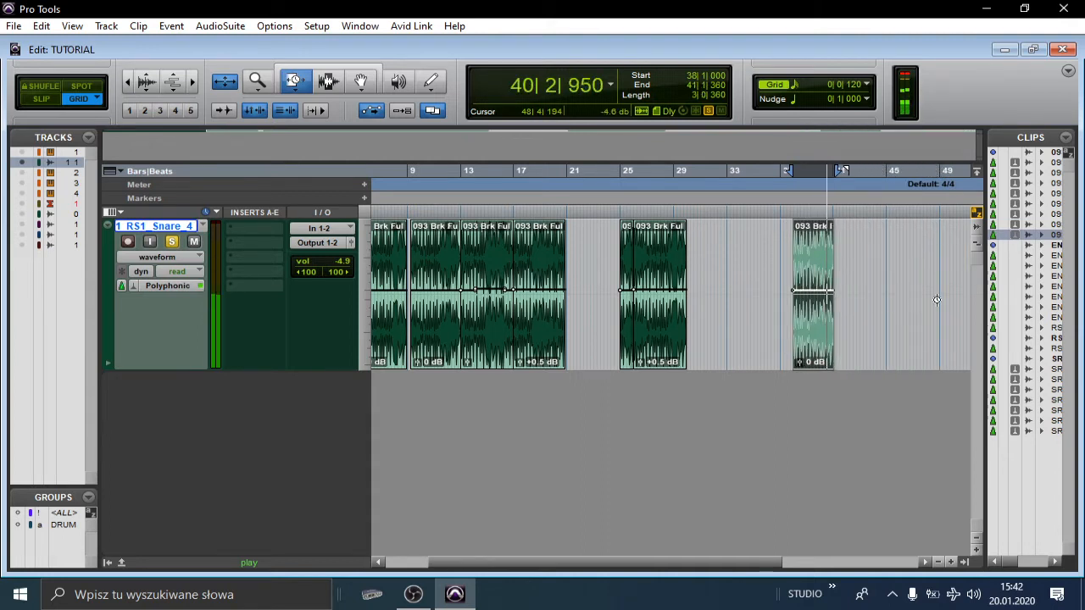
key(space)
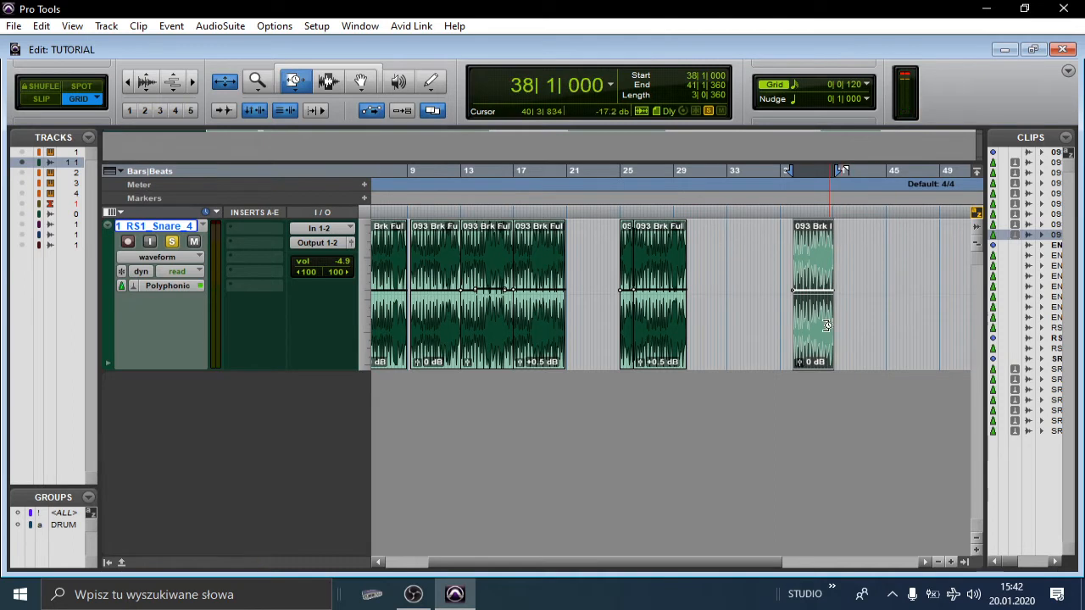
Step: Compress the bar 38 clip to end at 39|3|240 with the TCE Trim tool and delete the clip
drag(830, 325, 812, 322)
key(space)
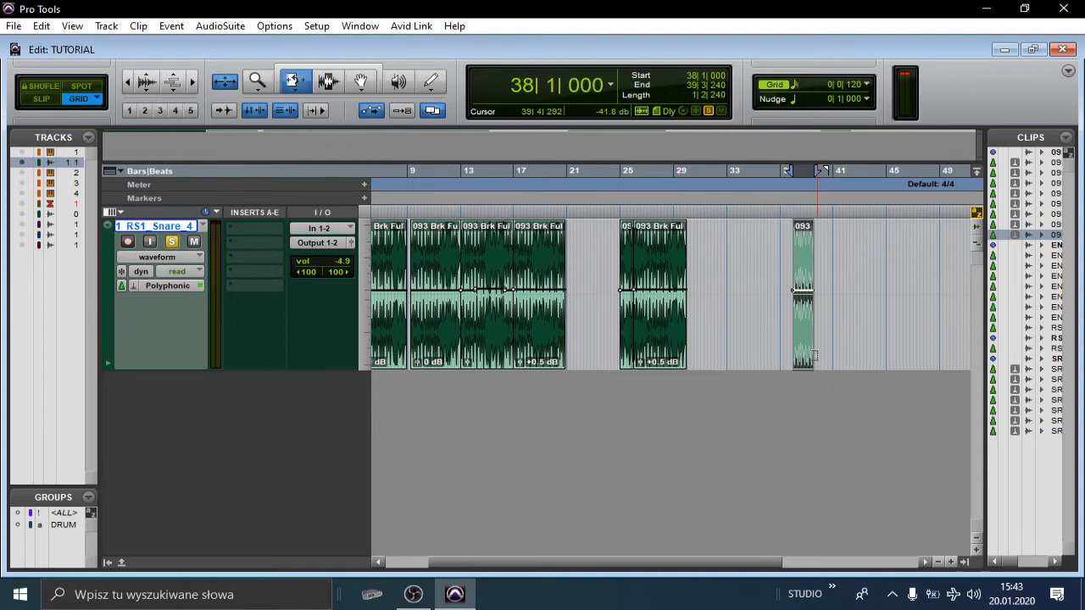
key(Delete)
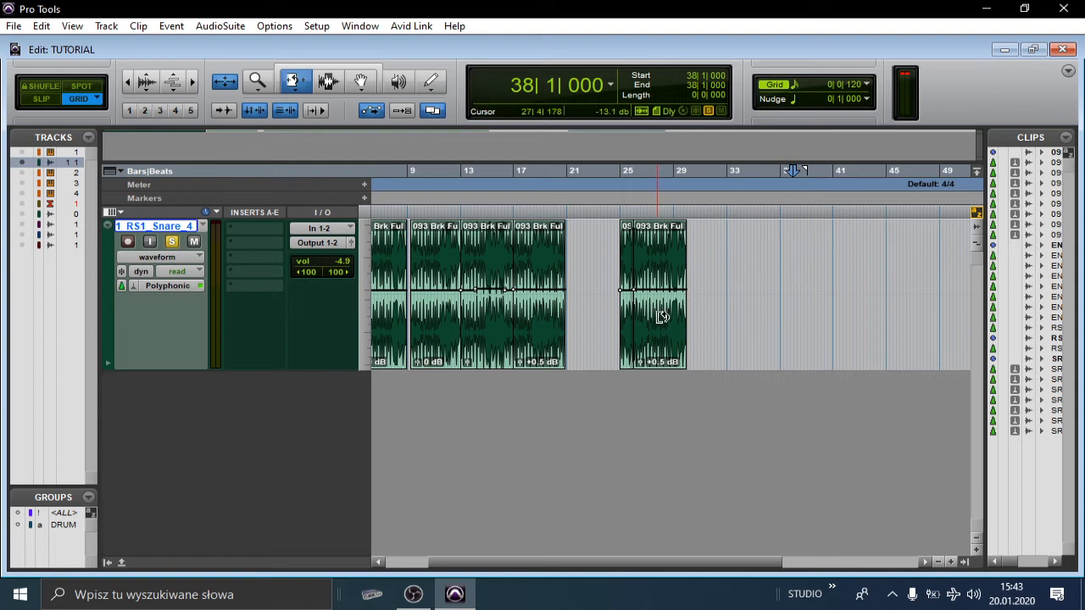
Step: Move the last snare clip with the Smart Tool so that it starts at 32|4|360
click(380, 68)
drag(653, 340, 744, 330)
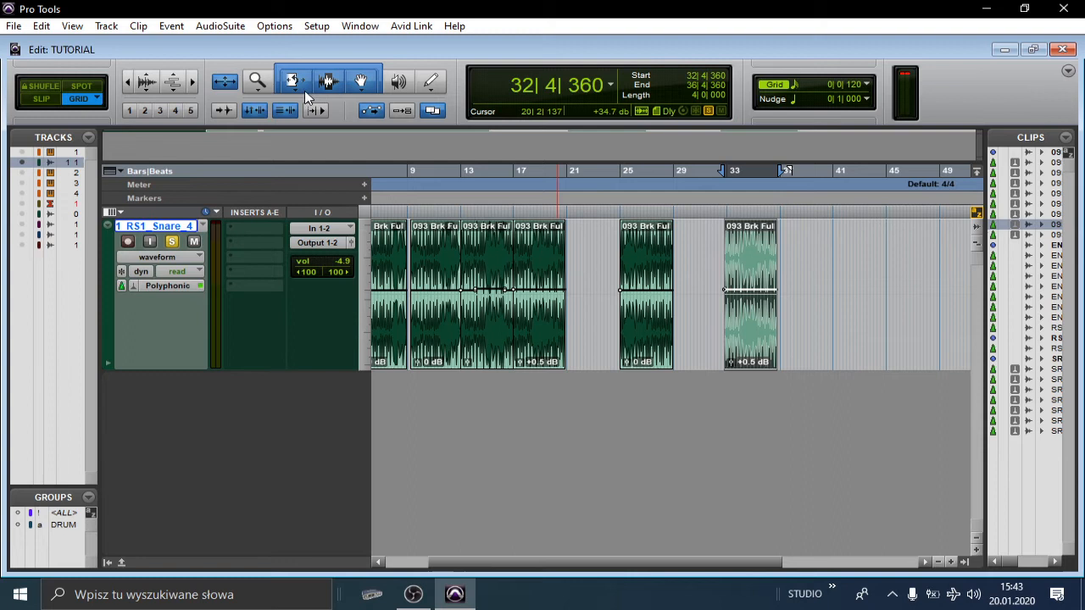
Step: Loop the clip at 32|4|360 with the Loop Trim tool, extending its end to 47|2|600 and on to 73|2|720
click(290, 85)
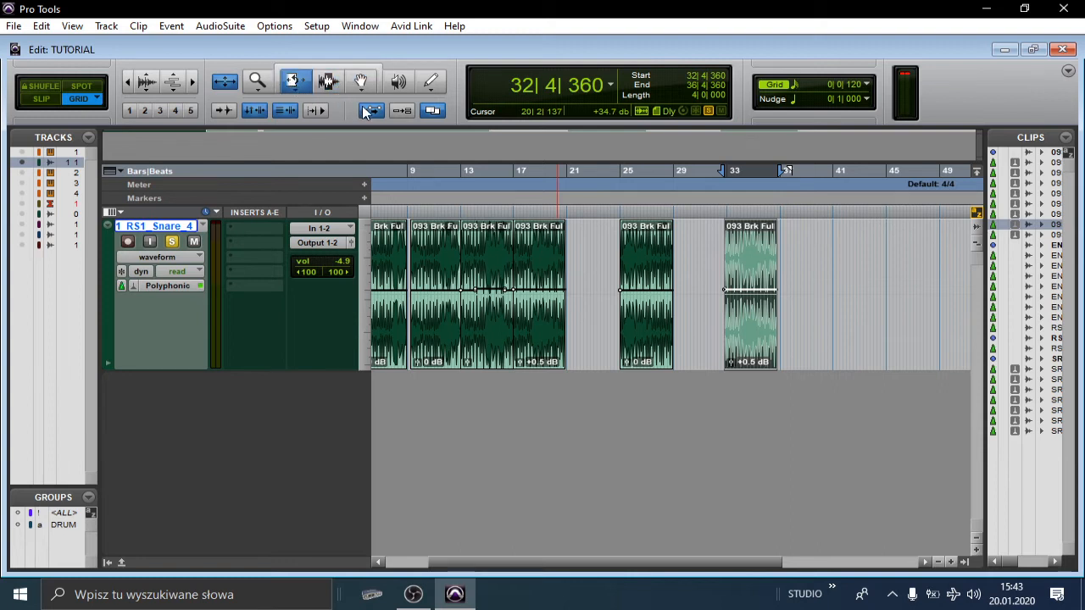
right_click(296, 85)
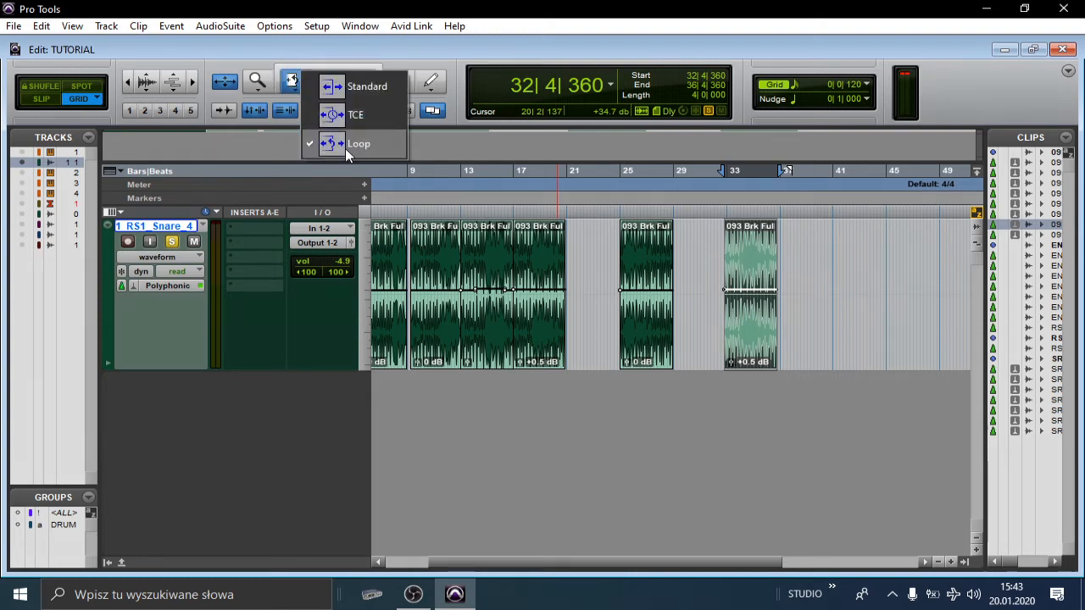
click(345, 149)
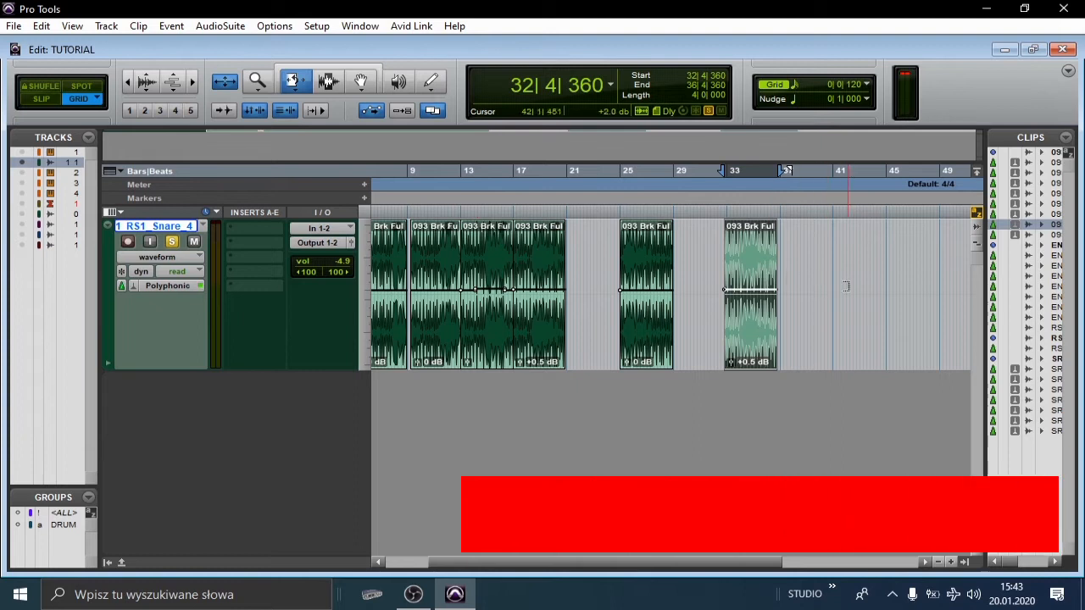
drag(777, 307, 913, 314)
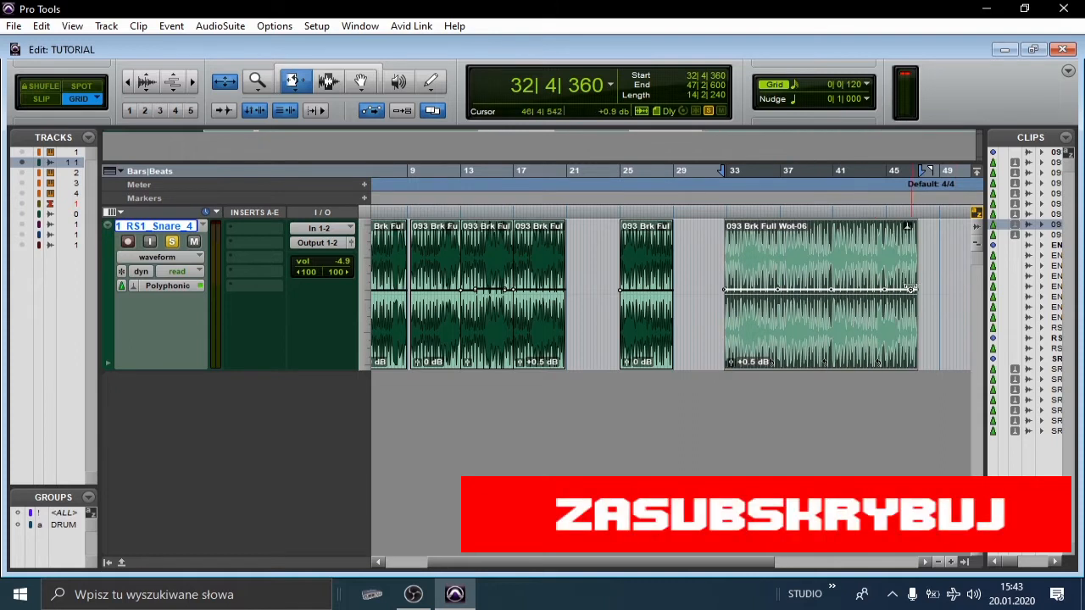
drag(909, 284, 974, 289)
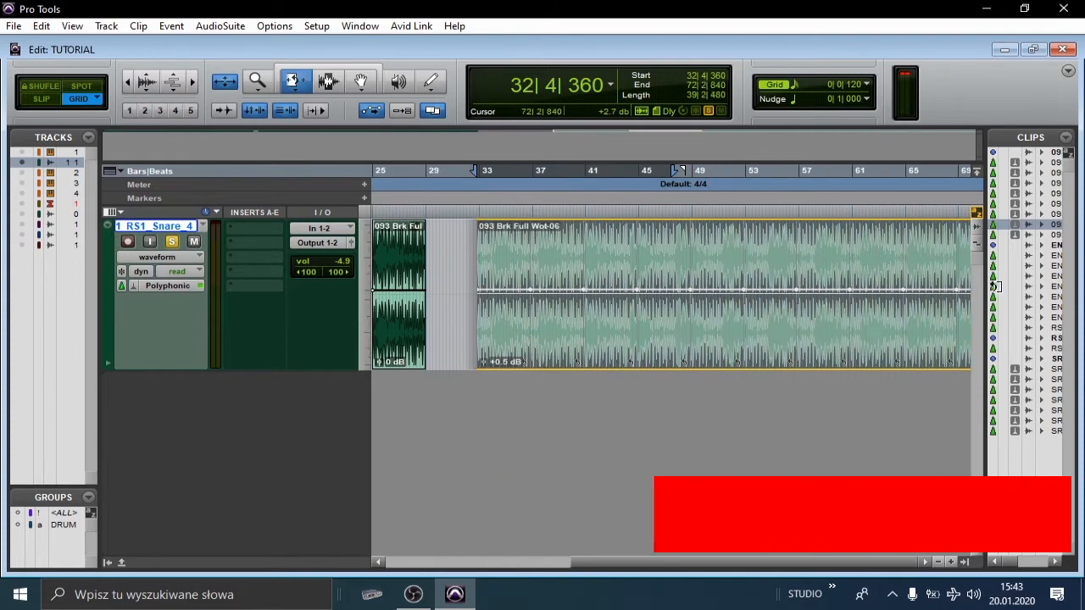
drag(1058, 289, 1013, 286)
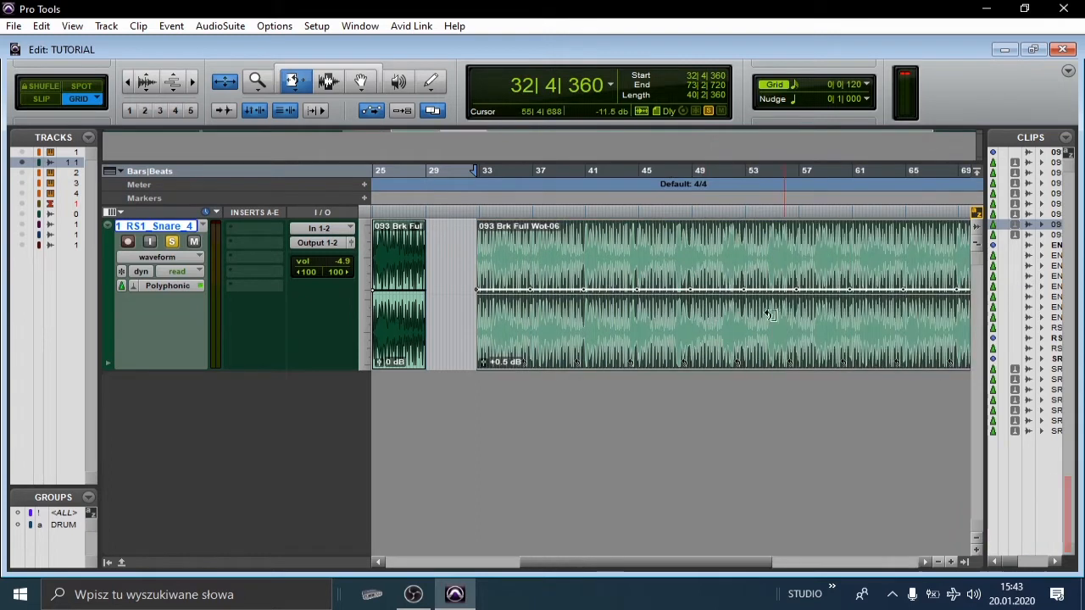
Step: Show the SR1801 track and loop its last clip with the Loop Trim tool so it ends at 83|3|720
key(ctrl+bracketleft)
key(ctrl+bracketleft)
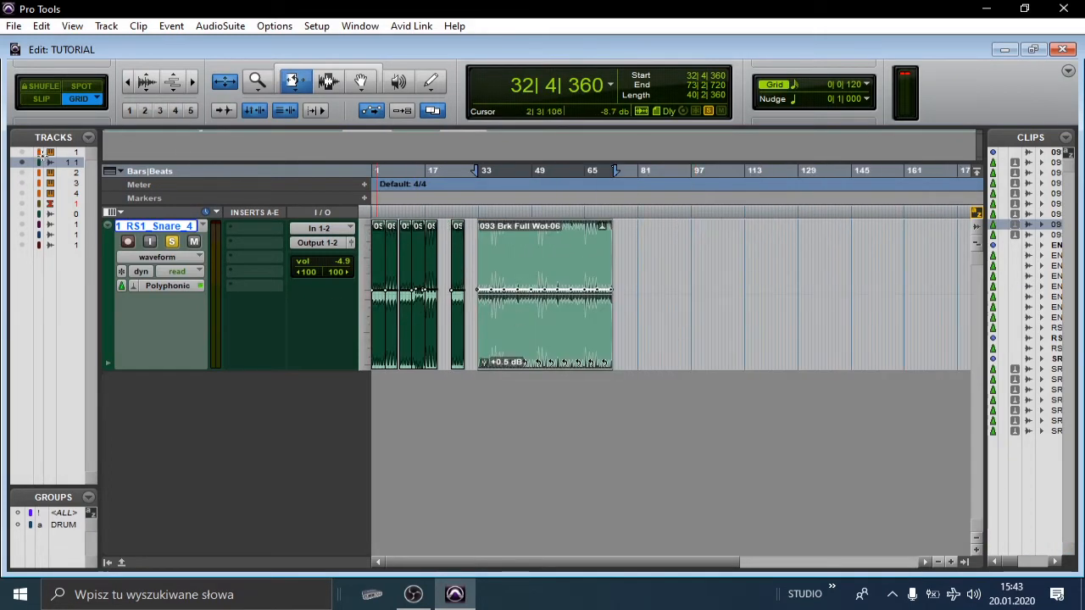
click(21, 224)
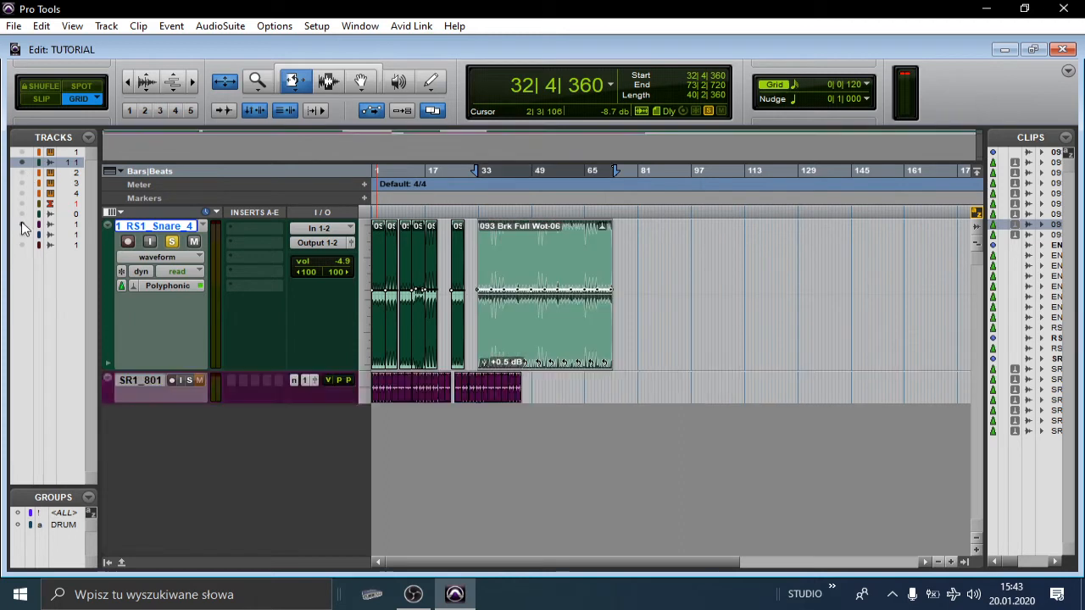
key(ctrl+bracketright)
key(ctrl+bracketright)
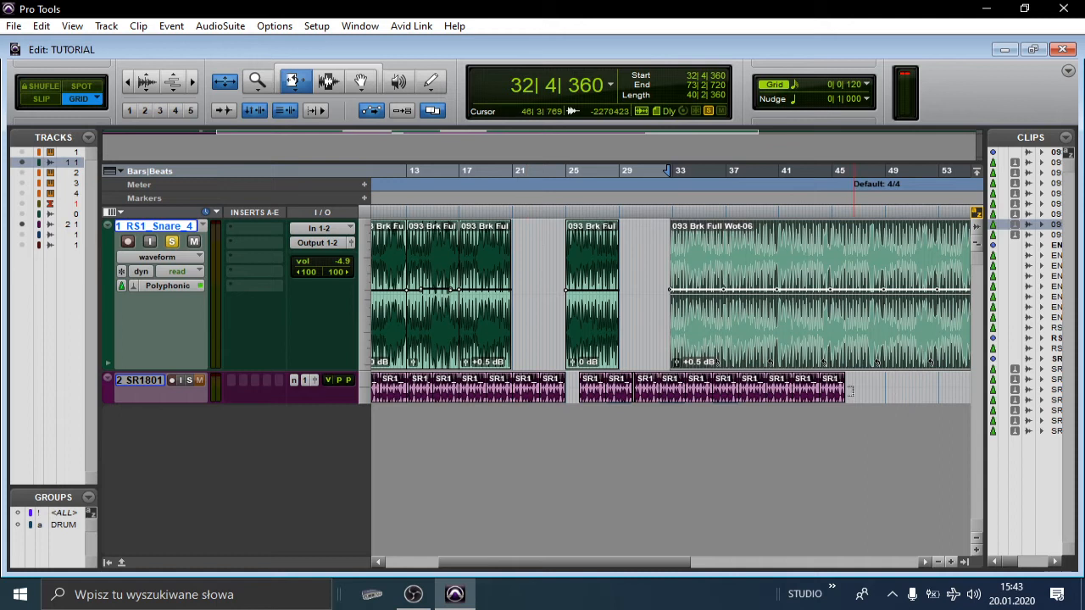
drag(842, 393, 807, 391)
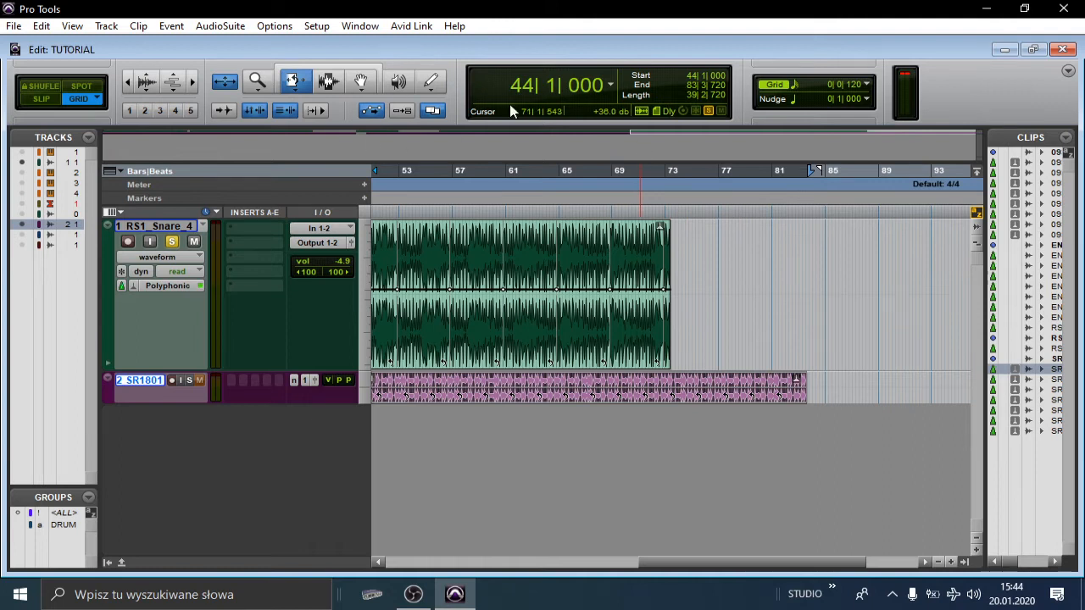
Step: Use the Selector tool on the looped snare clip to select 62|2|600 to 71|4|360, then 64|4|360 to 67|4|360
click(329, 81)
drag(524, 258, 649, 269)
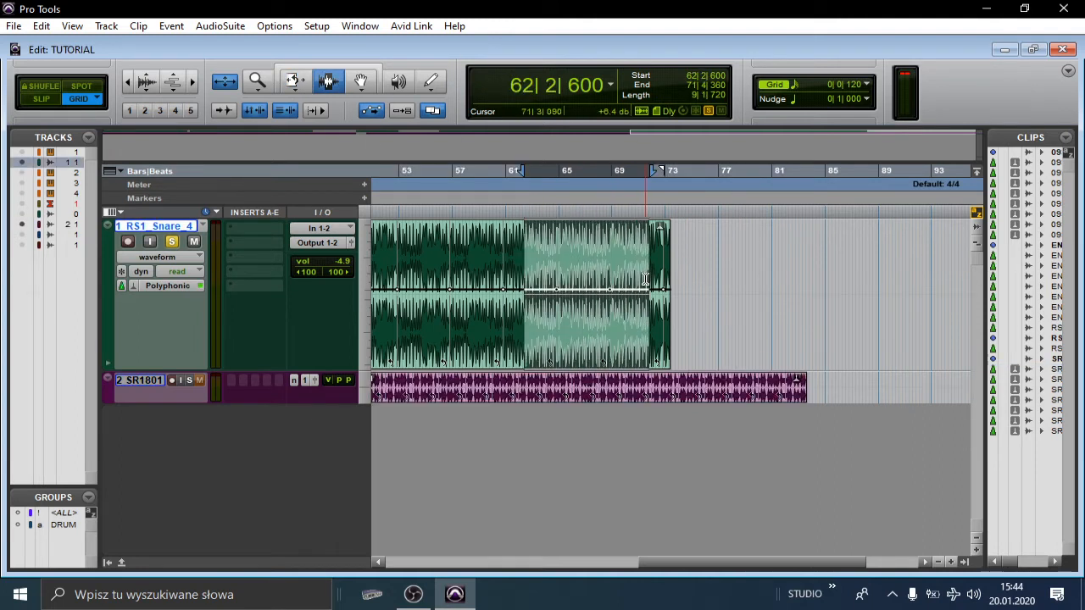
drag(557, 236, 596, 236)
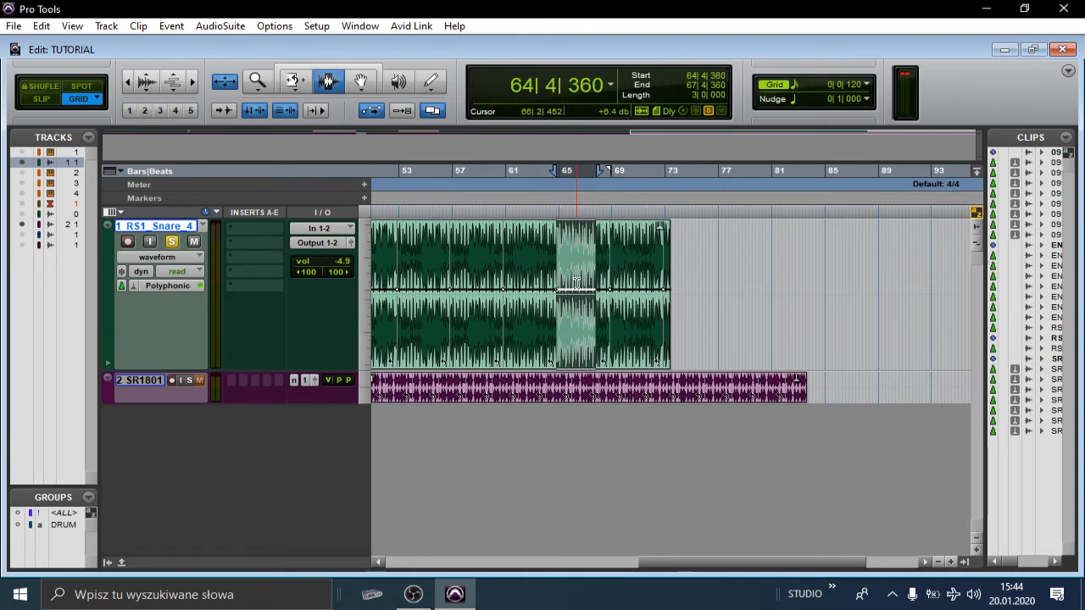
Step: Activate the Grabber tool and set it to its Separation variant
click(350, 65)
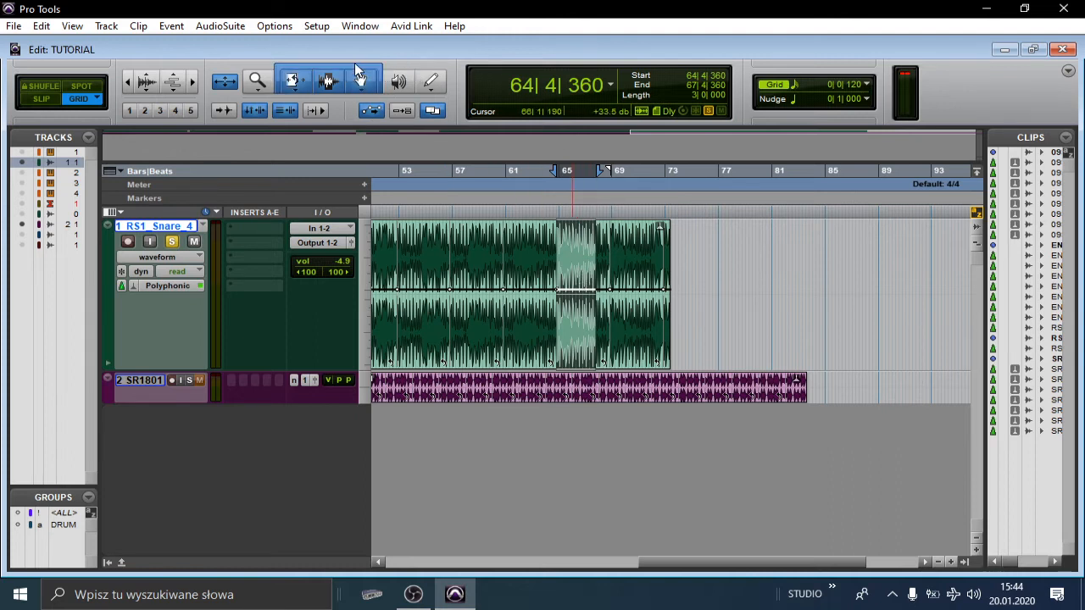
click(368, 86)
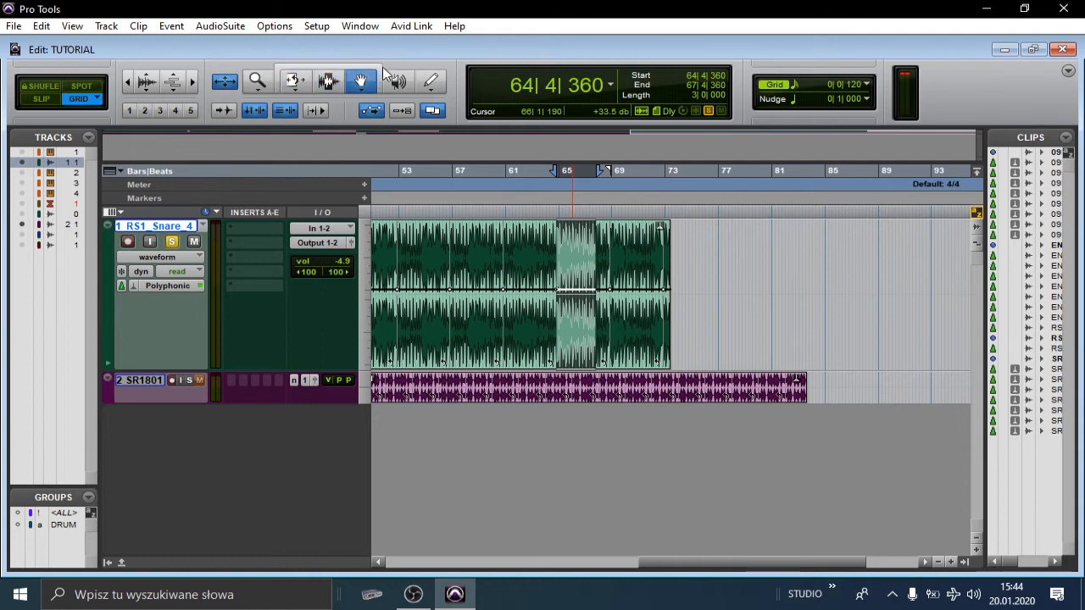
click(360, 85)
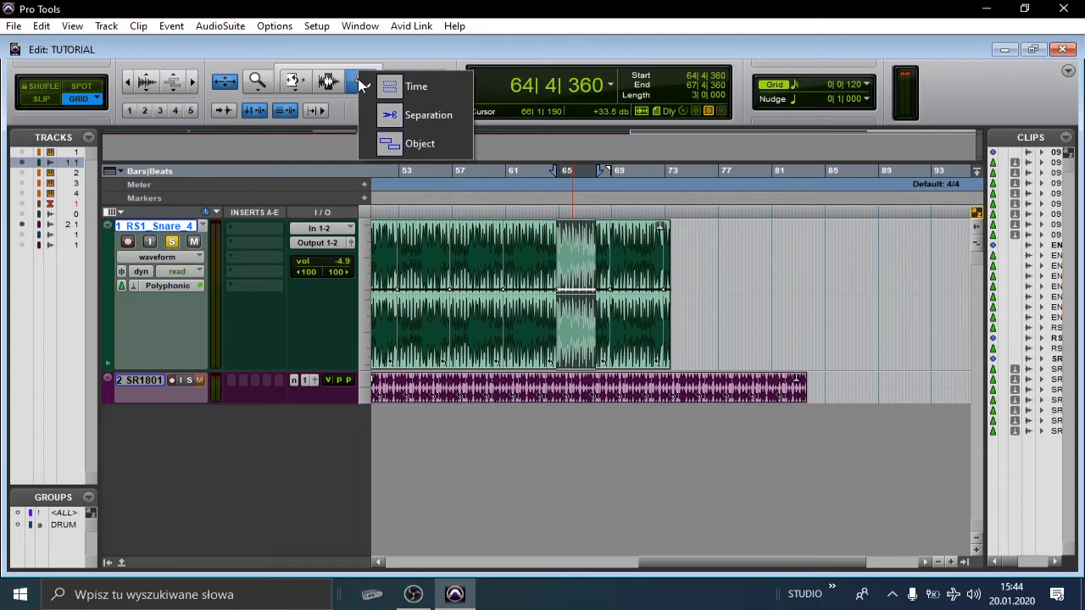
click(453, 118)
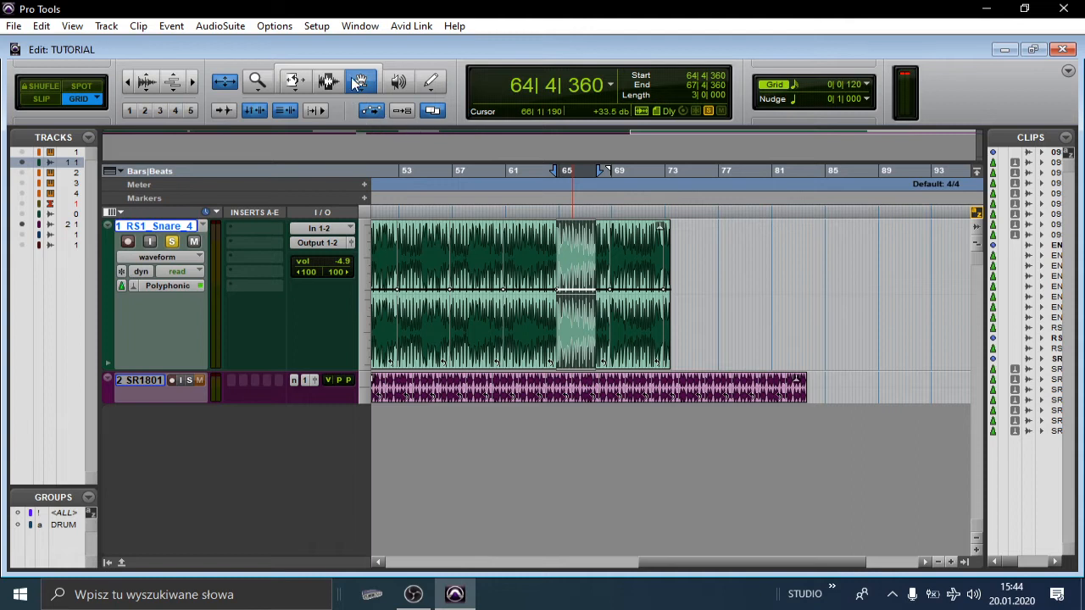
drag(371, 88, 405, 116)
Step: Select 65|3|840 to 66|3|840 in the looped snare clip and switch back to the Separation Grabber
key(ctrl+bracketright)
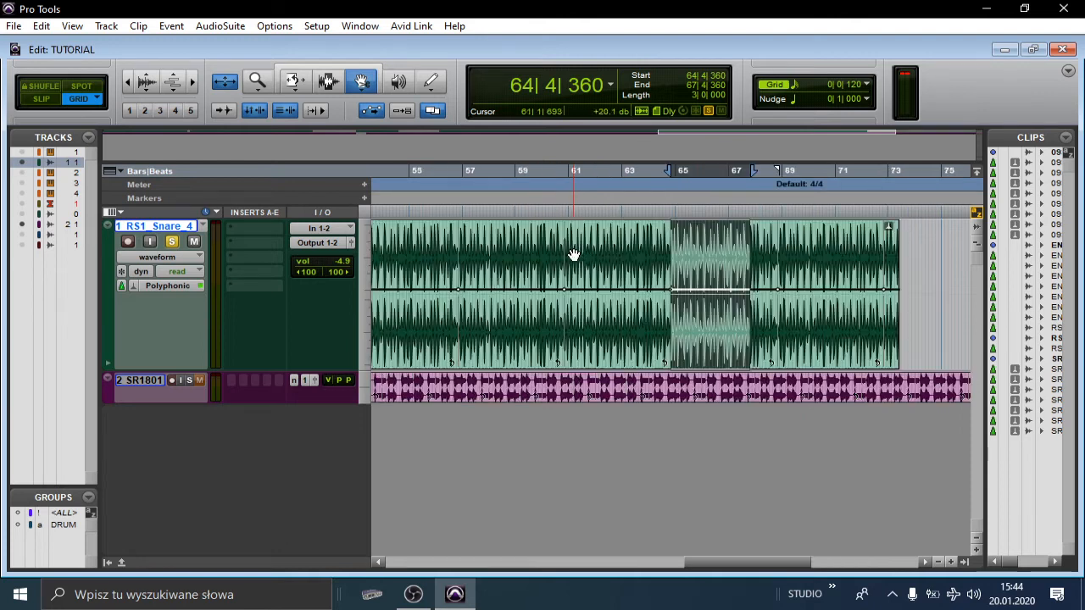
key(ctrl+bracketright)
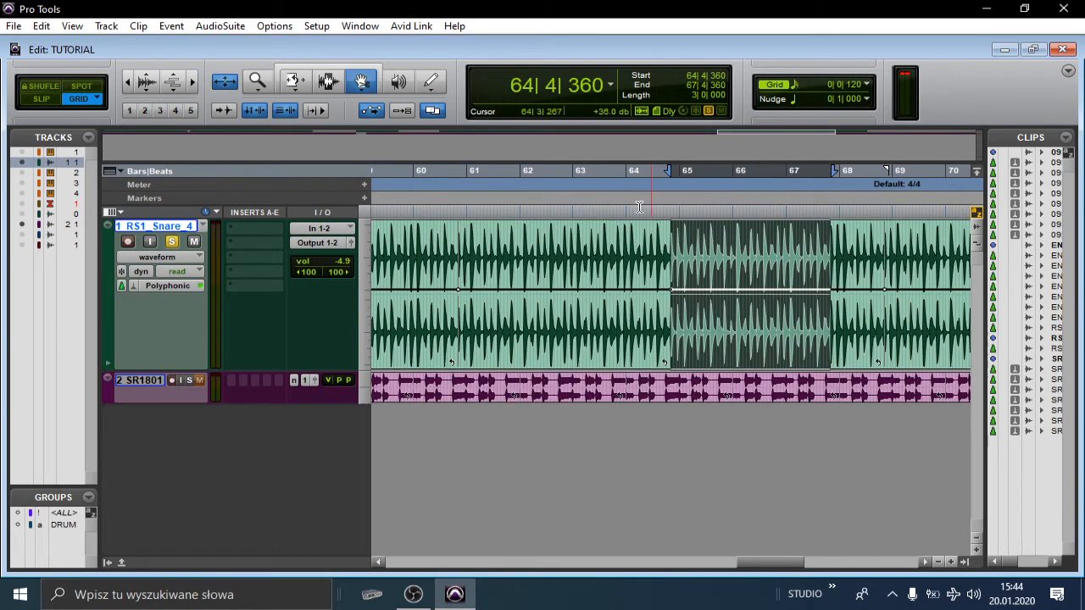
click(328, 80)
drag(717, 253, 769, 258)
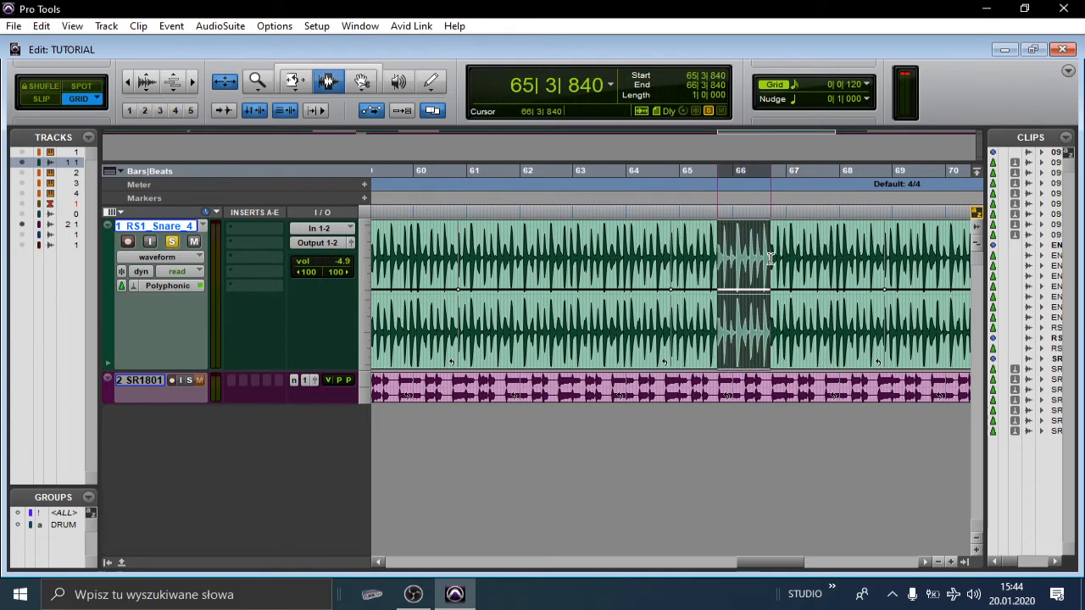
click(363, 81)
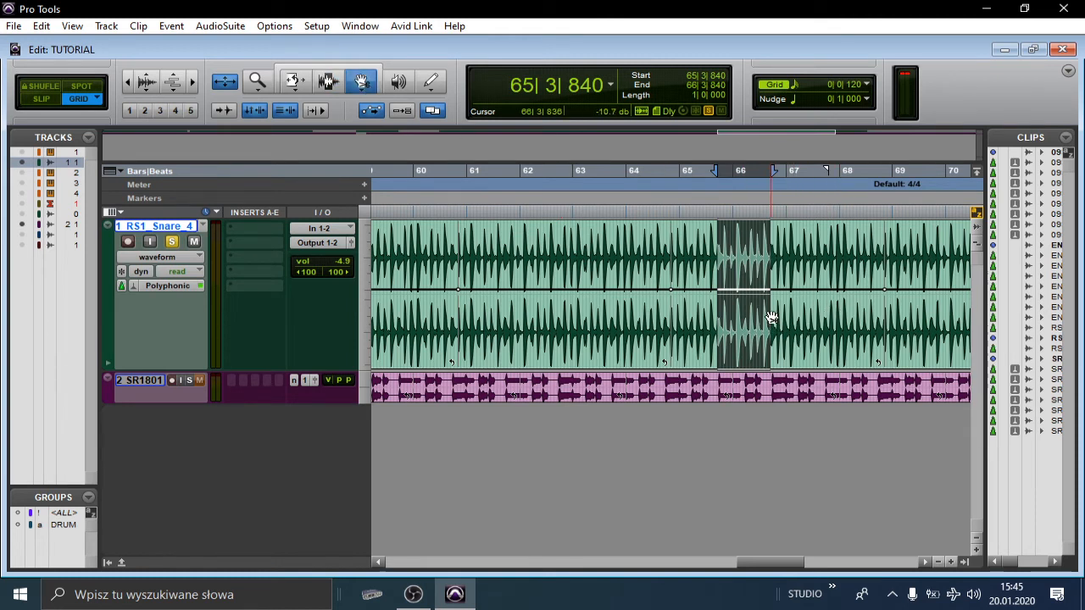
Step: Separate the selected bar from the looped snare clip with the Separation Grabber, moving it to 74|2|240, and audition it
key(ctrl+bracketleft)
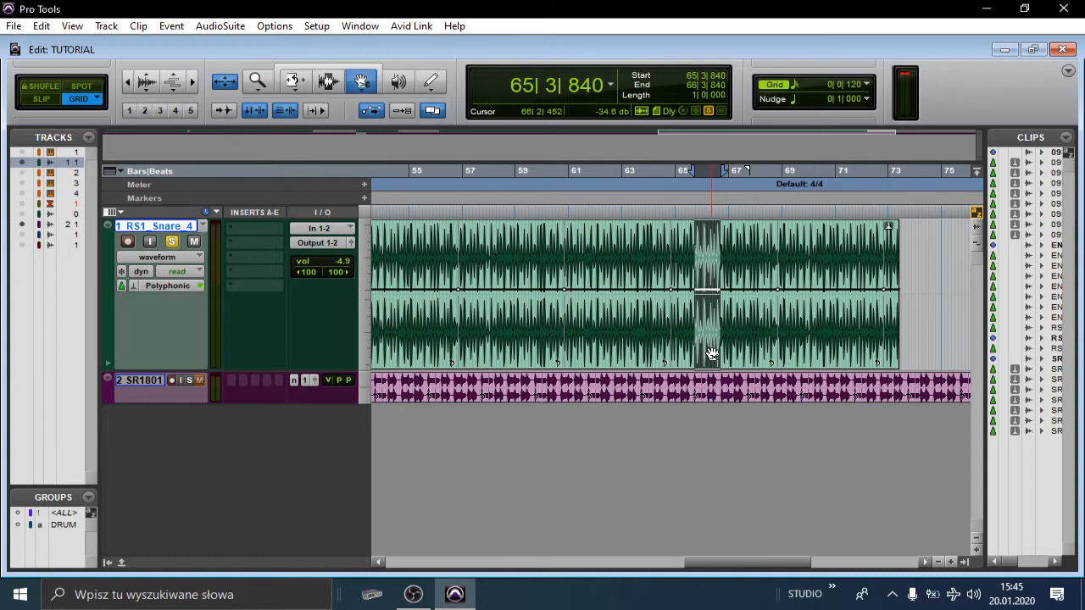
drag(712, 353, 983, 345)
key(t)
key(t)
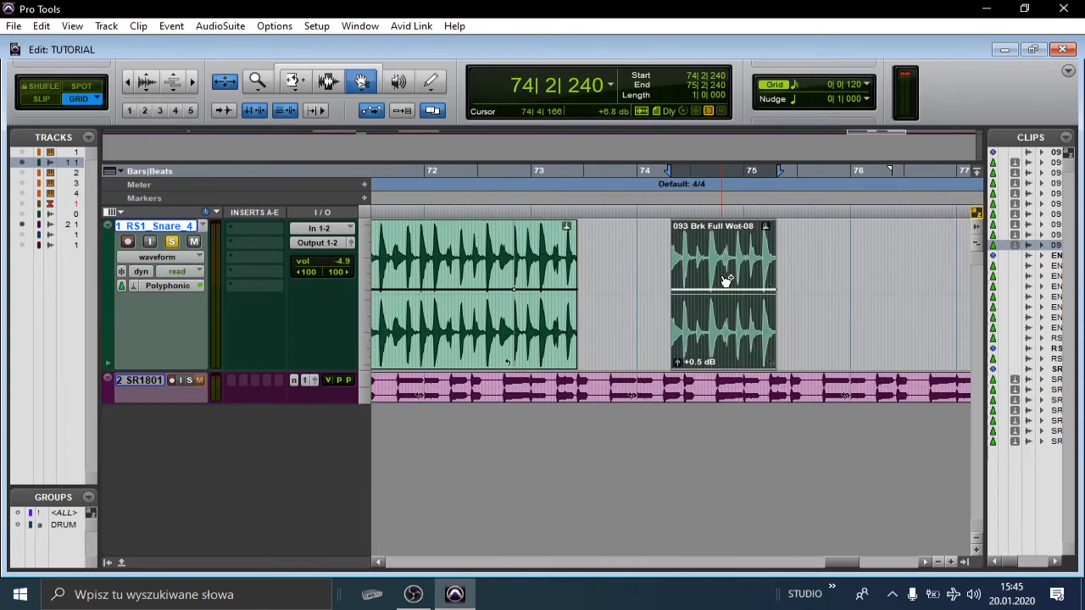
key(space)
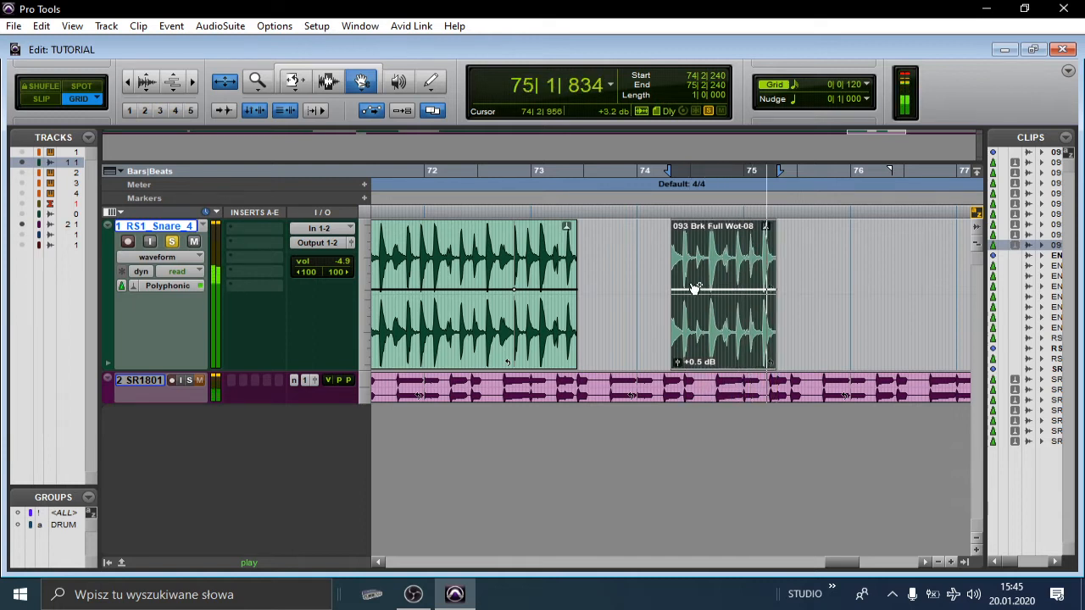
key(space)
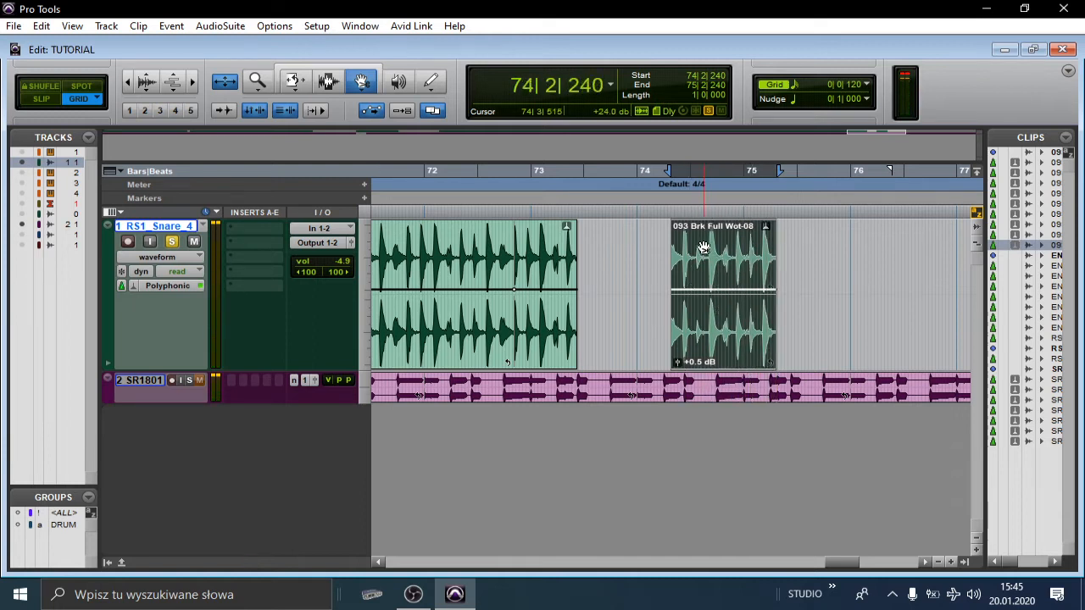
Step: Select timeline ranges over the separated snare clip: 74|3|600 to 75|1|120, 74|3|120 to 75|1|240, and finally 74|3|360 to 75|4|600
drag(708, 212, 715, 212)
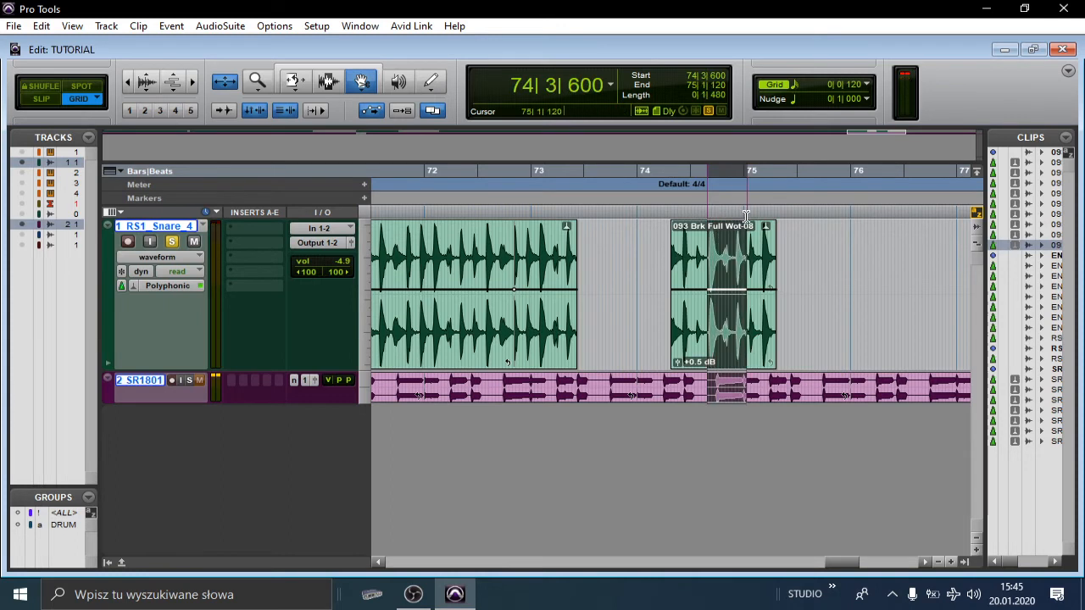
drag(745, 217, 745, 217)
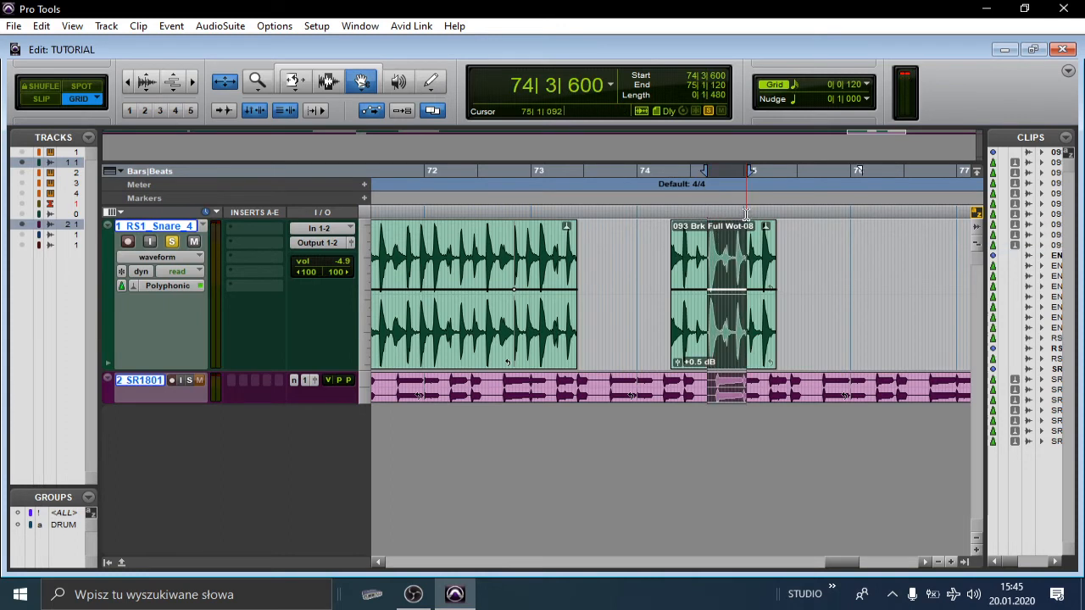
drag(691, 216, 750, 224)
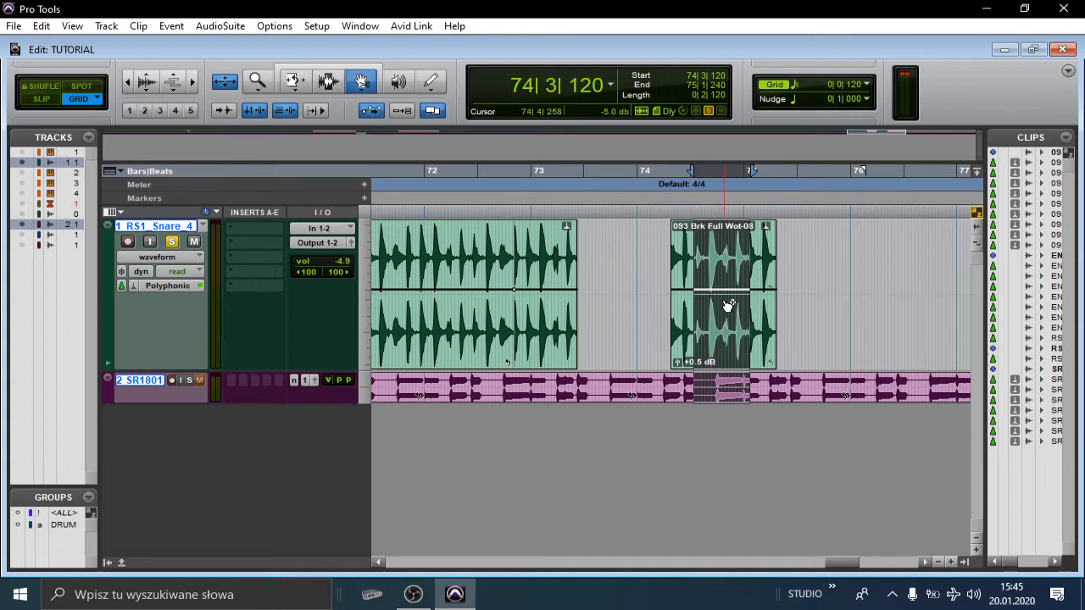
drag(712, 330, 716, 307)
click(793, 274)
click(718, 313)
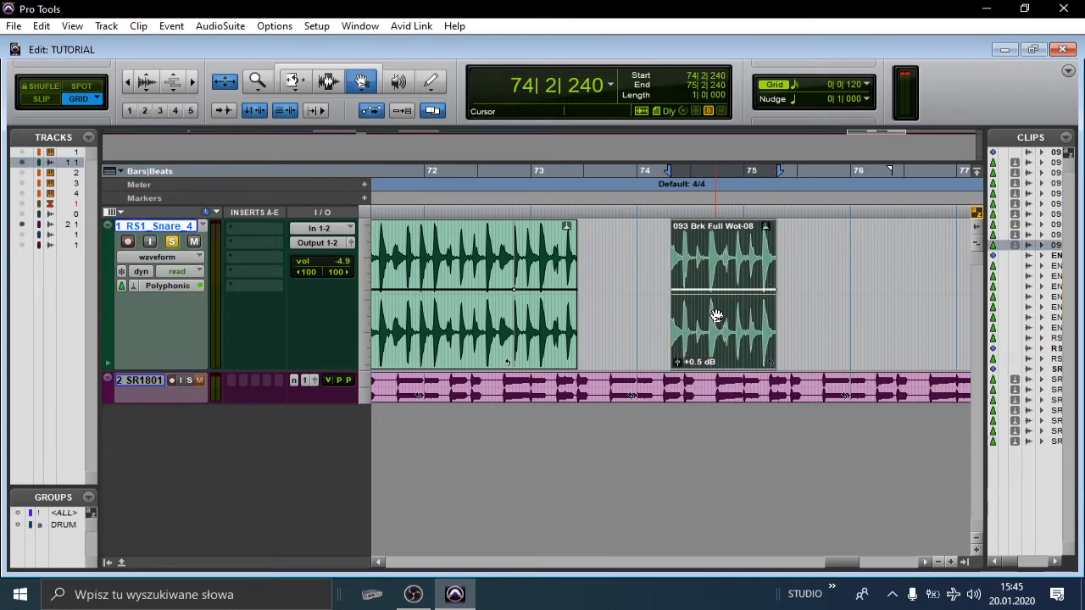
drag(701, 212, 840, 218)
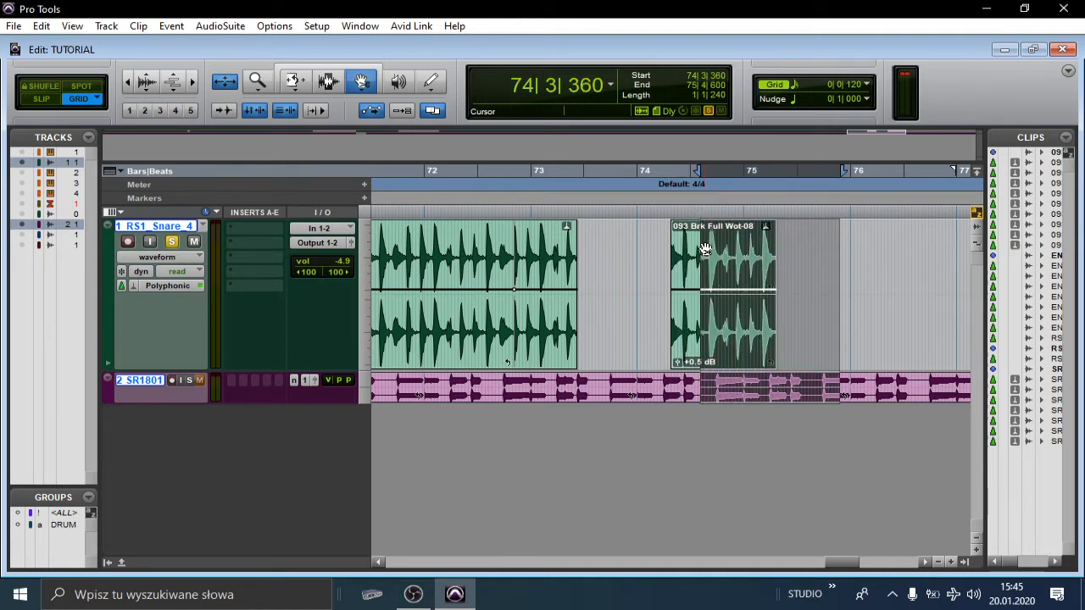
Step: Select 74|2|840 to 75|1|720 in the separated snare clip and move that piece on its own with the Separation Grabber
click(330, 87)
drag(690, 245, 763, 252)
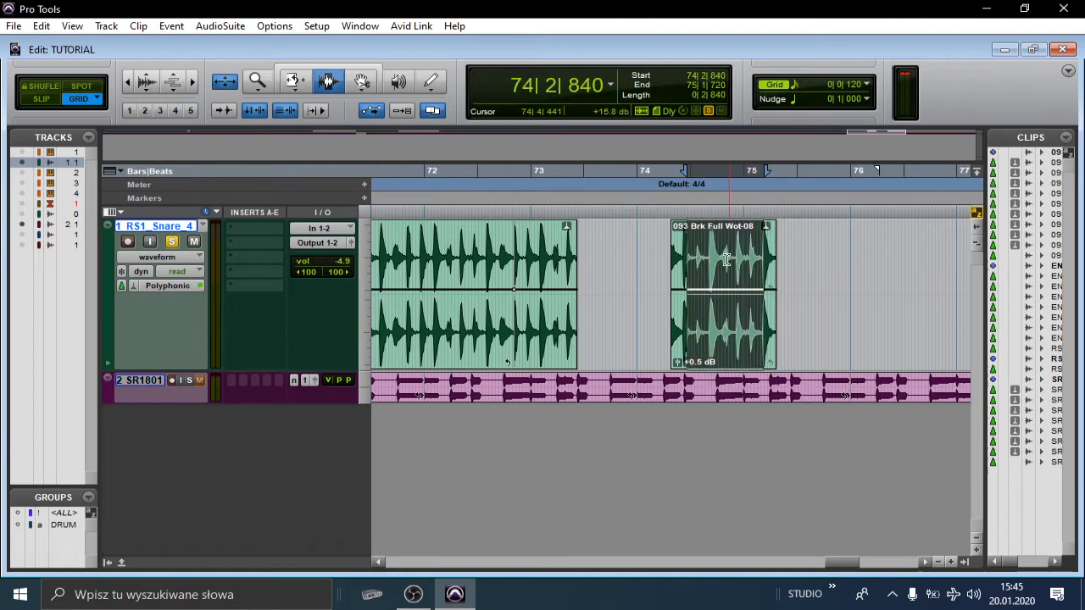
click(363, 82)
drag(729, 348, 734, 322)
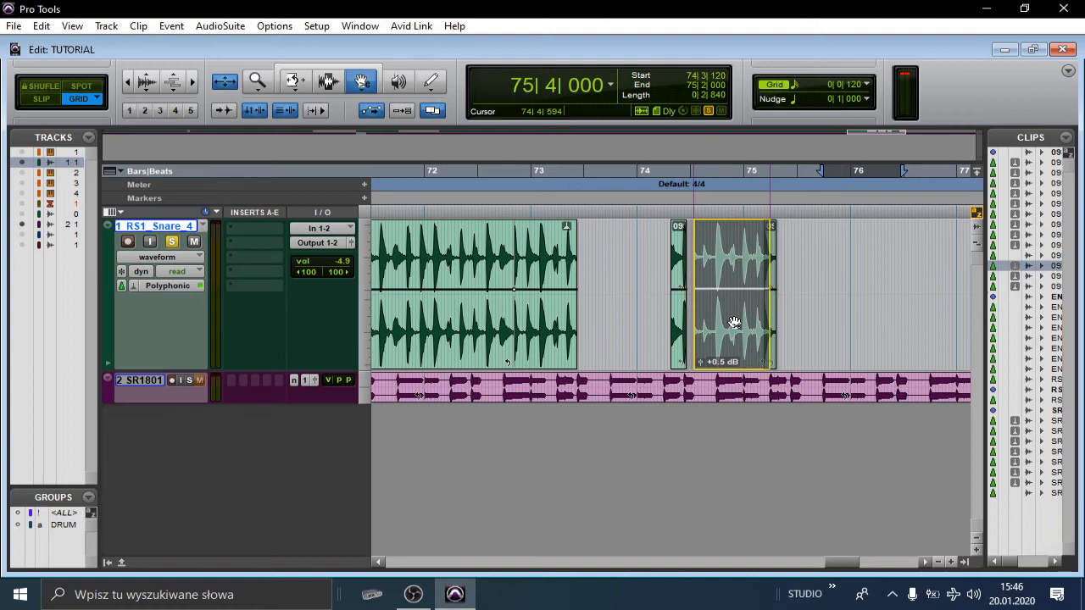
drag(734, 322, 734, 322)
Step: Set the Grabber to its Object variant and select the snare clip starting at 49|4|480
right_click(364, 74)
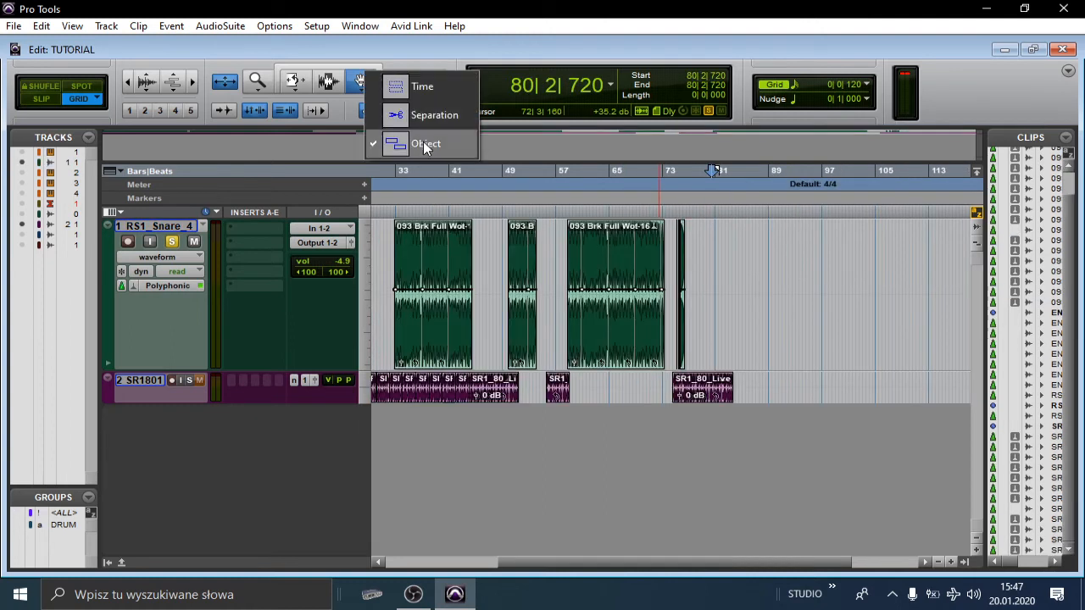
click(425, 146)
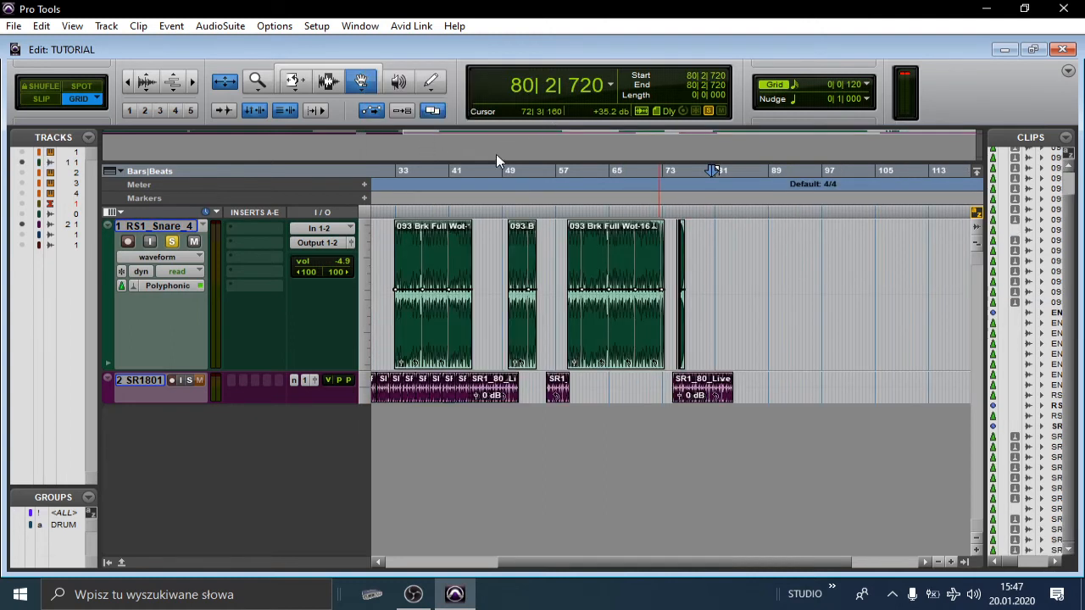
click(520, 341)
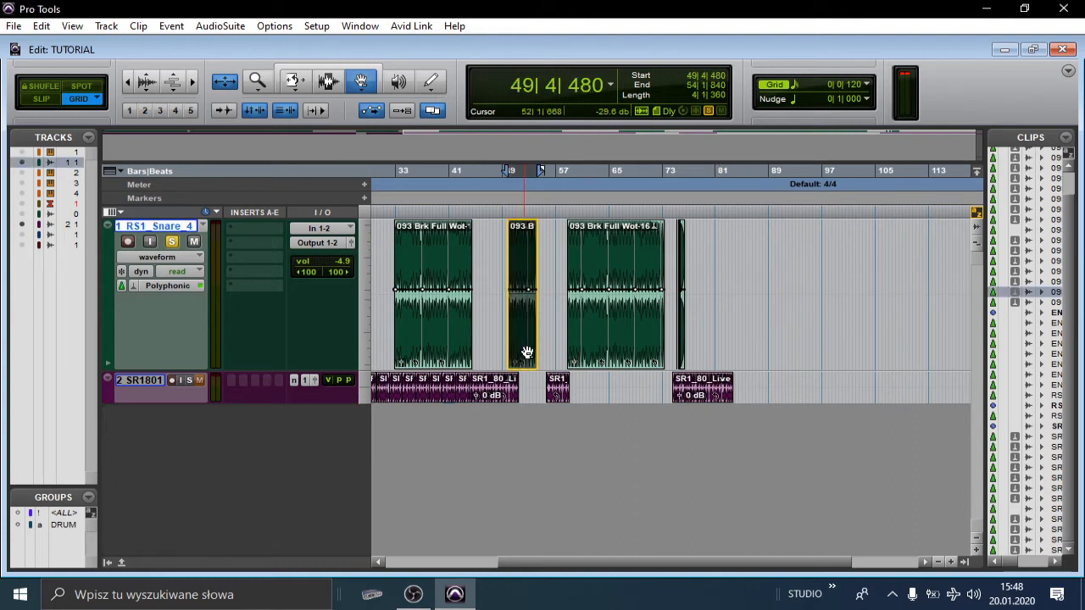
Step: Set the Grabber to its Time variant and extend the selection from the 49|4|480 snare clip across both tracks to 73|2|720
right_click(361, 85)
click(378, 98)
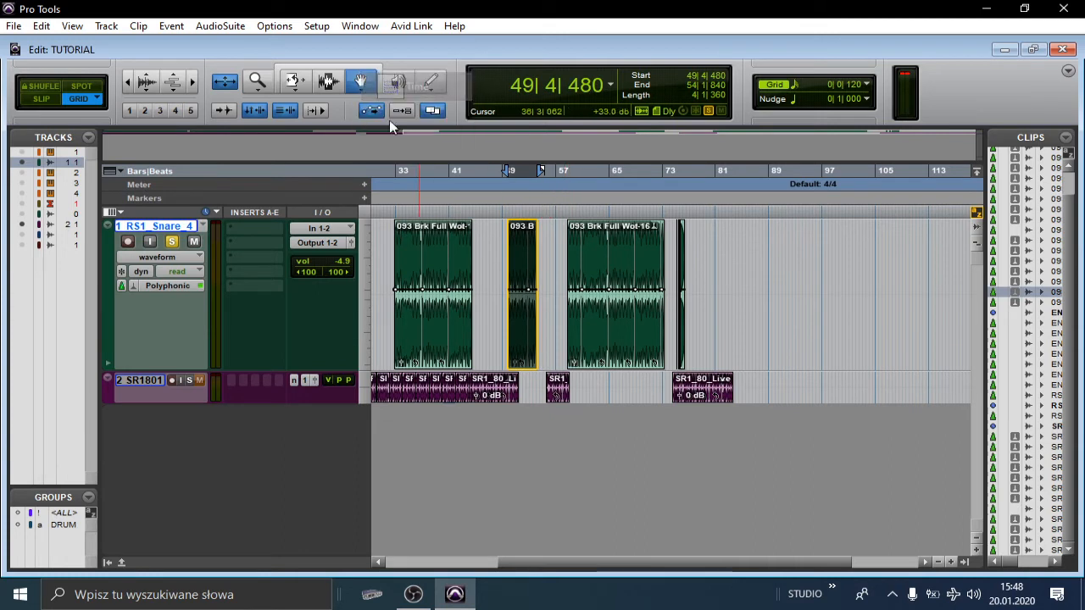
shift+click(559, 399)
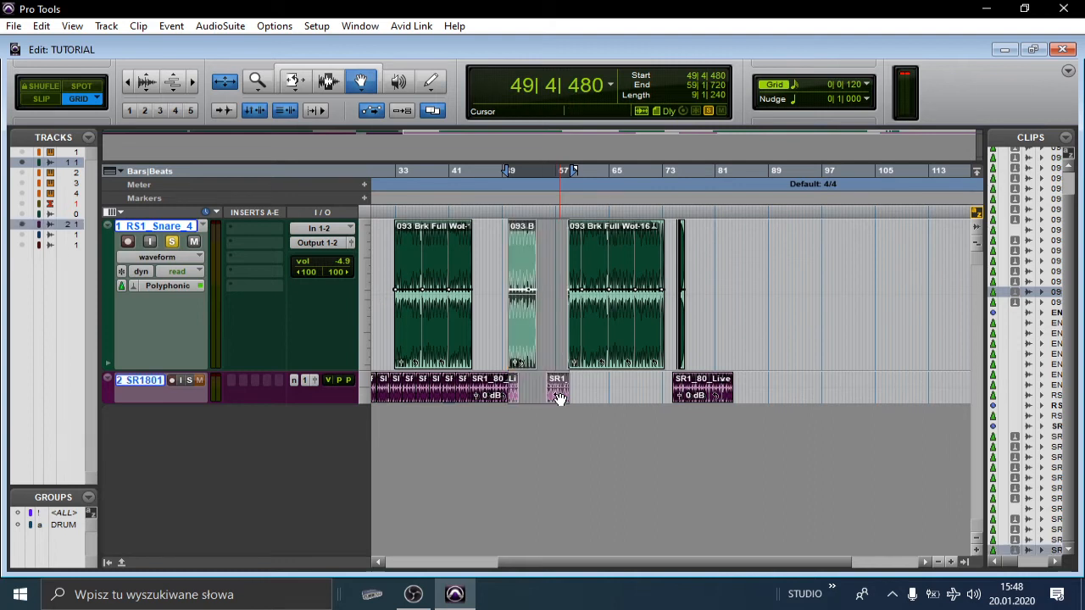
shift+click(629, 352)
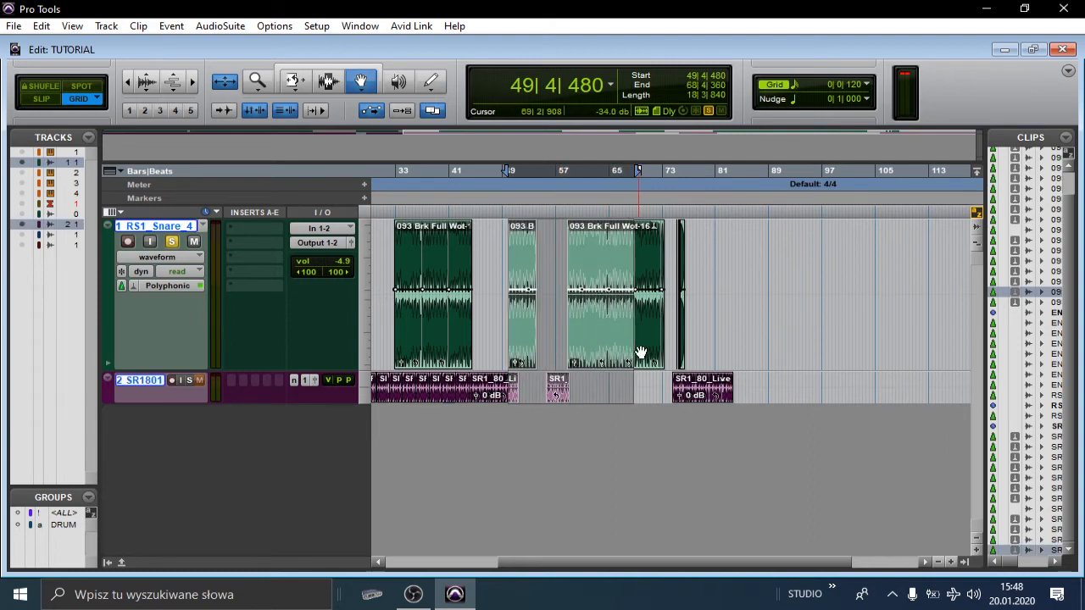
shift+click(659, 340)
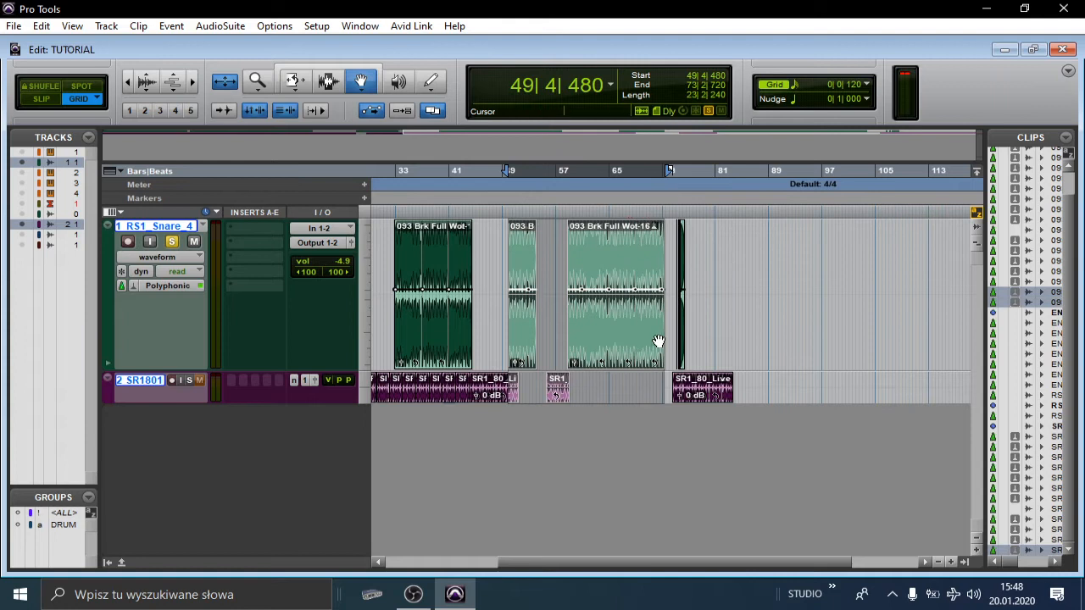
Step: Reselect the snare clip at 49|4|480 and extend the time selection to the end of the last SR1801 clip at 83|3|720
click(507, 269)
click(522, 338)
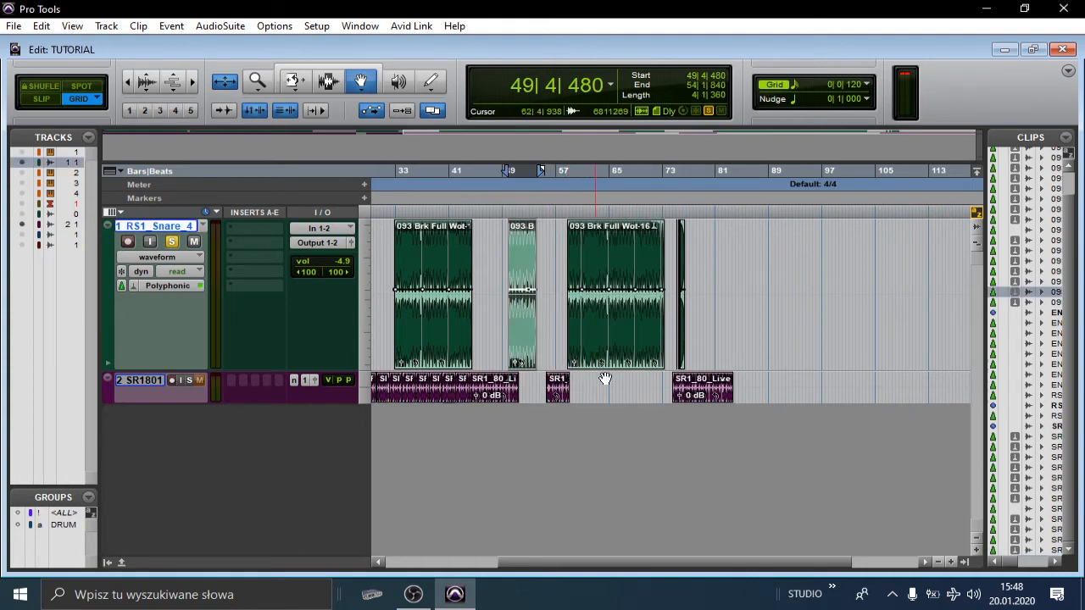
shift+click(708, 398)
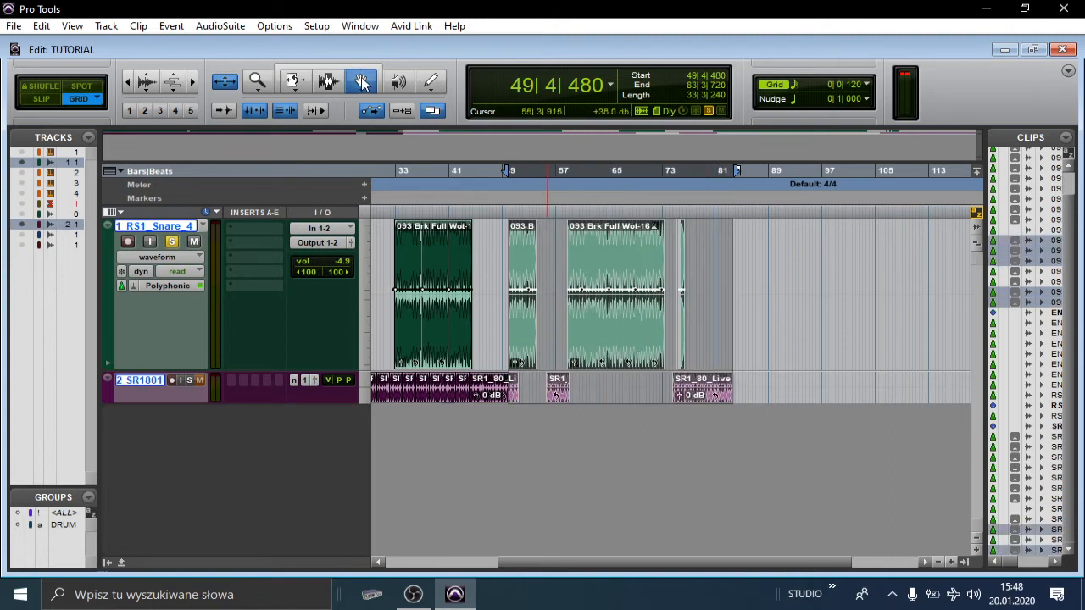
Step: With the Object Grabber, select the 49|4|480 snare clip and the last two SR1801 clips, and move them together to start at 86|3|120
click(370, 108)
click(758, 288)
drag(357, 80, 375, 145)
click(525, 327)
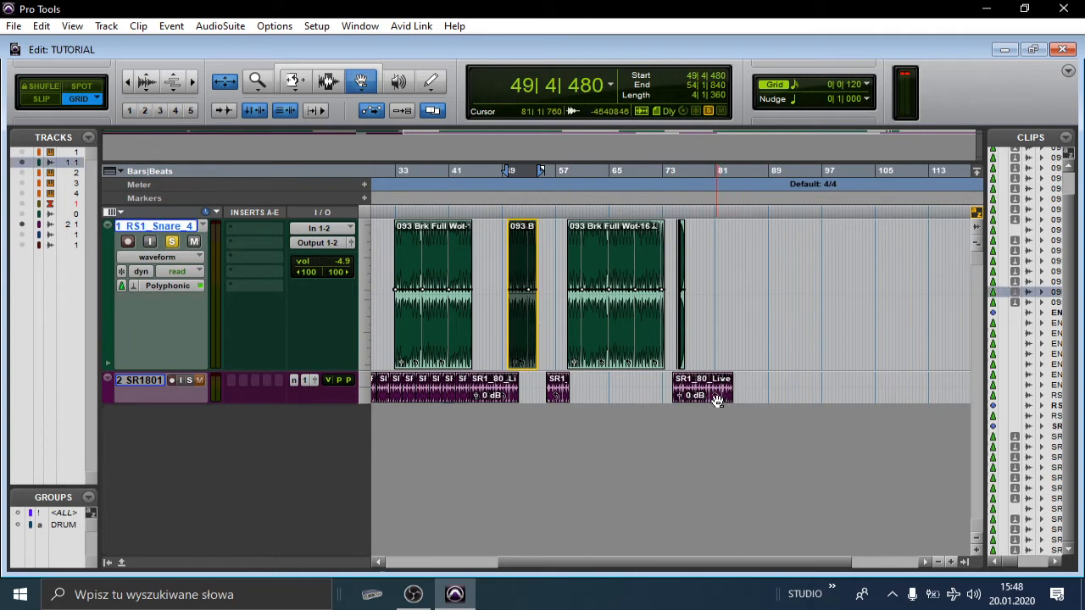
shift+click(716, 401)
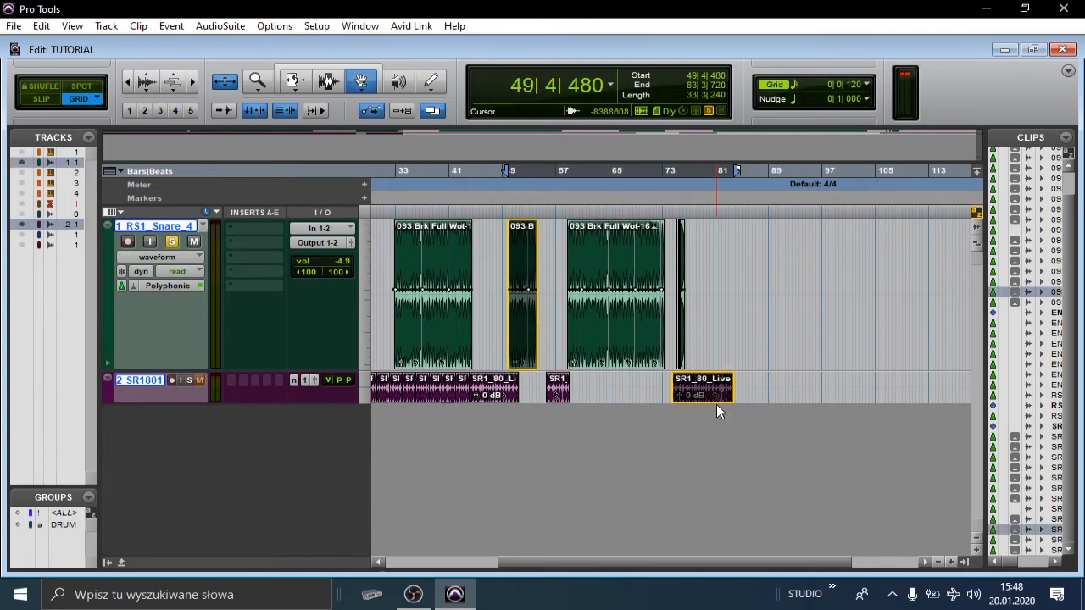
shift+click(557, 398)
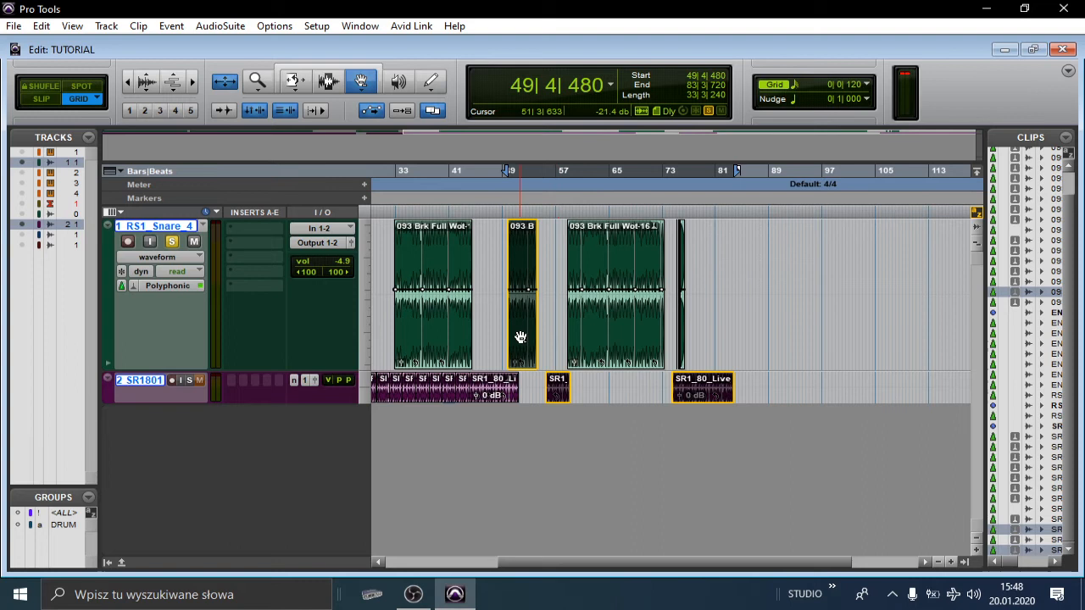
drag(523, 337, 767, 337)
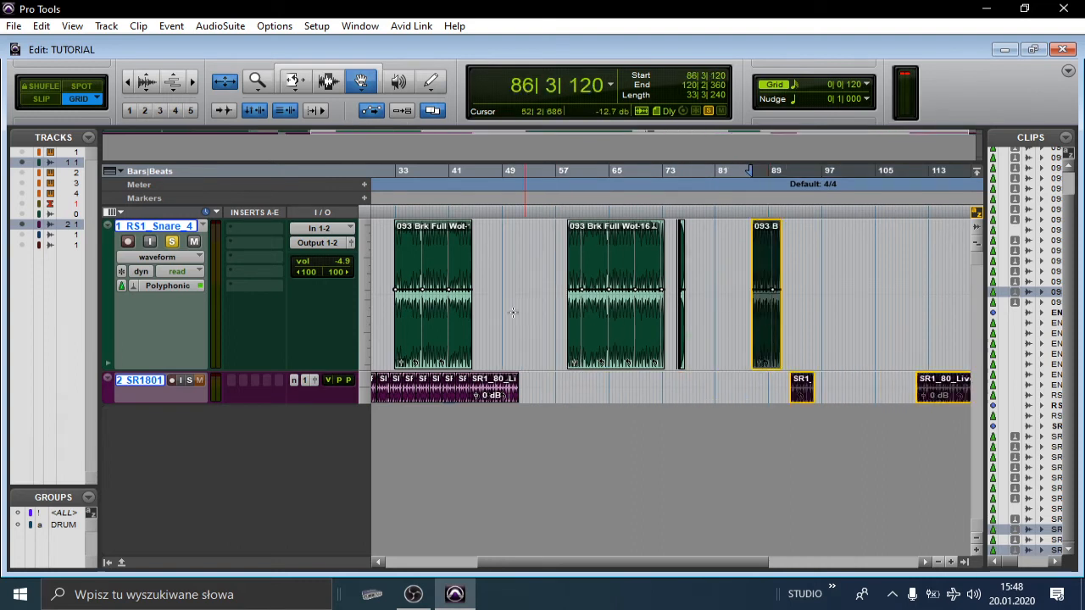
Step: Select the snare clip at 32|4|360 and extend the selection with the Time Grabber to the end of the short SR1801 clip at 95|4|360
click(430, 331)
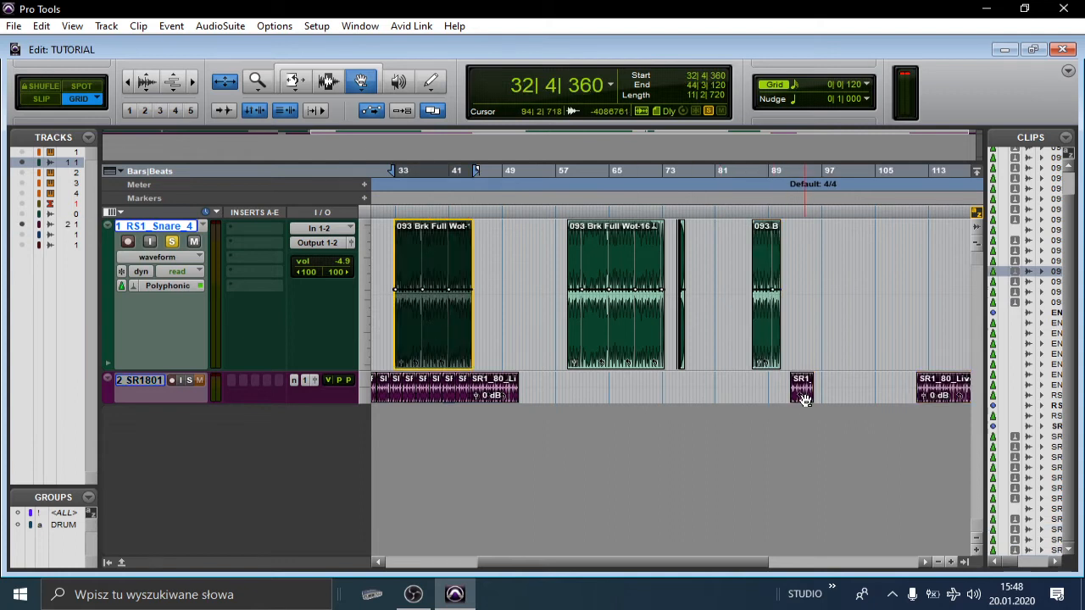
right_click(359, 73)
click(395, 83)
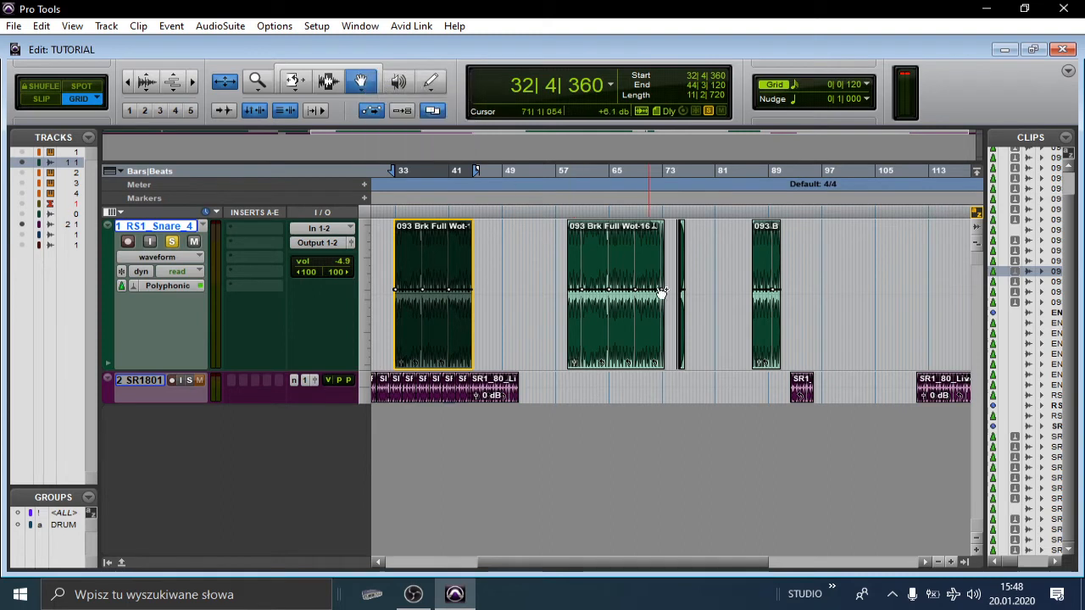
shift+click(804, 395)
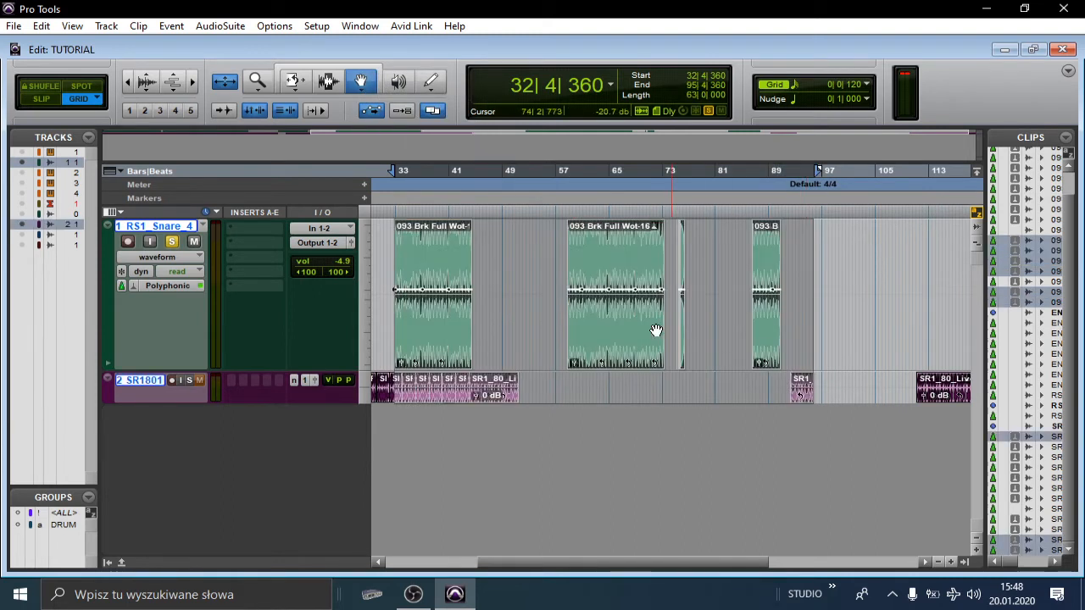
Step: Switch back to the Object Grabber and select only the 32|4|360 snare clip and the short SR1801 clip ending at 95|4|360
right_click(369, 81)
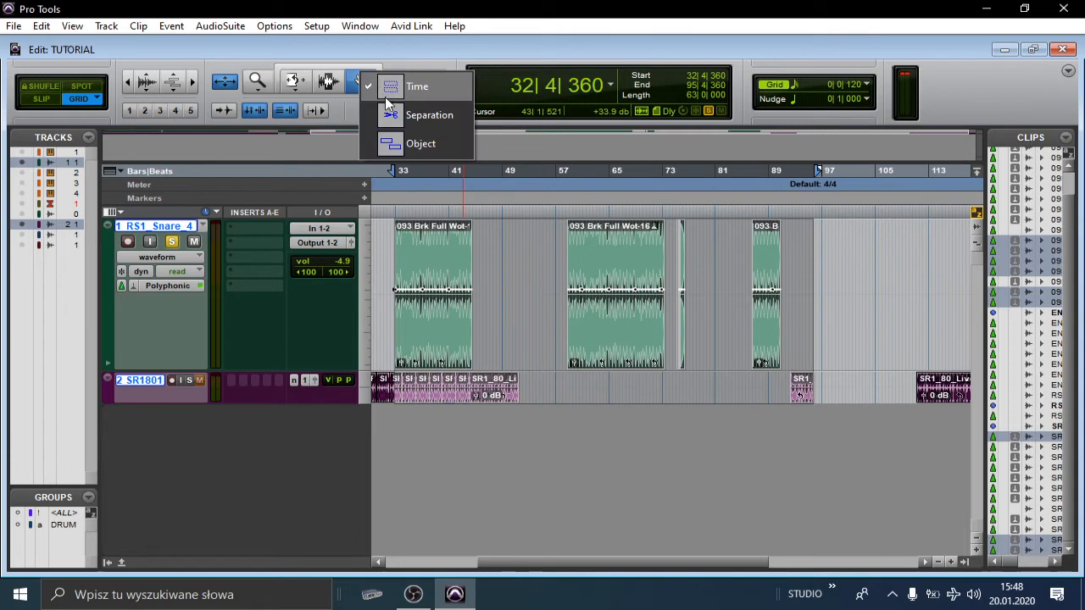
click(402, 143)
click(506, 250)
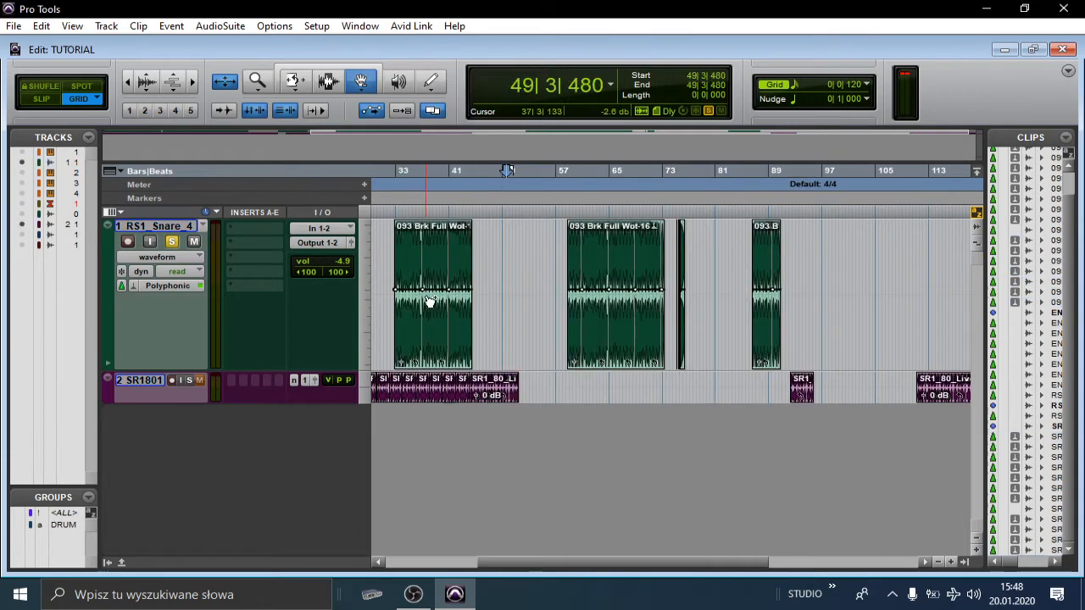
click(440, 334)
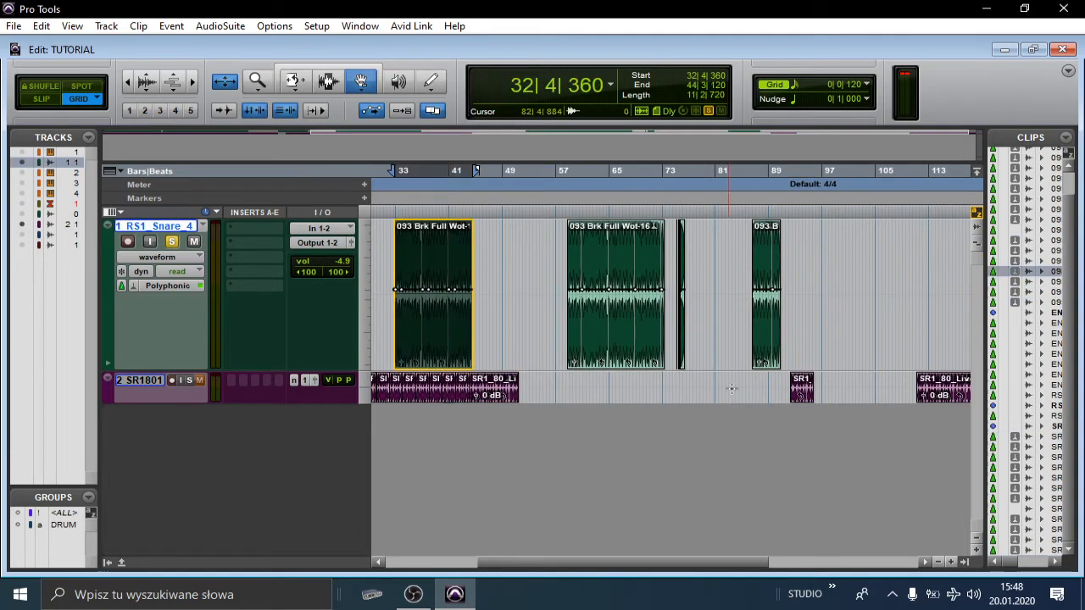
shift+click(801, 395)
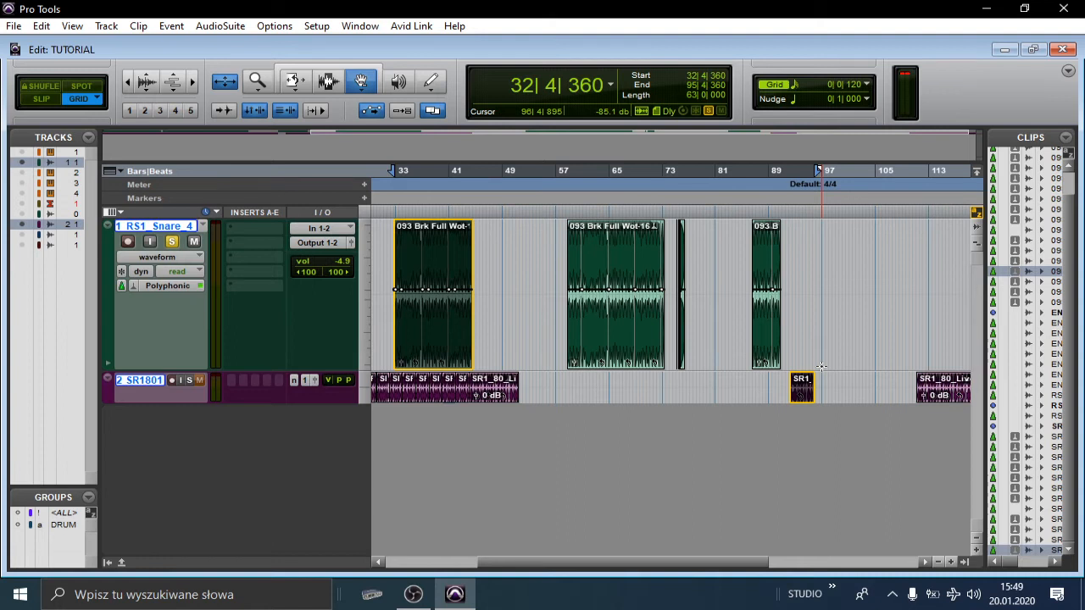
Step: Show volume automation on the snare track and use the Trim tool to set the level between 63|1|000 and 69|1|360 to -9.2 dB
click(179, 257)
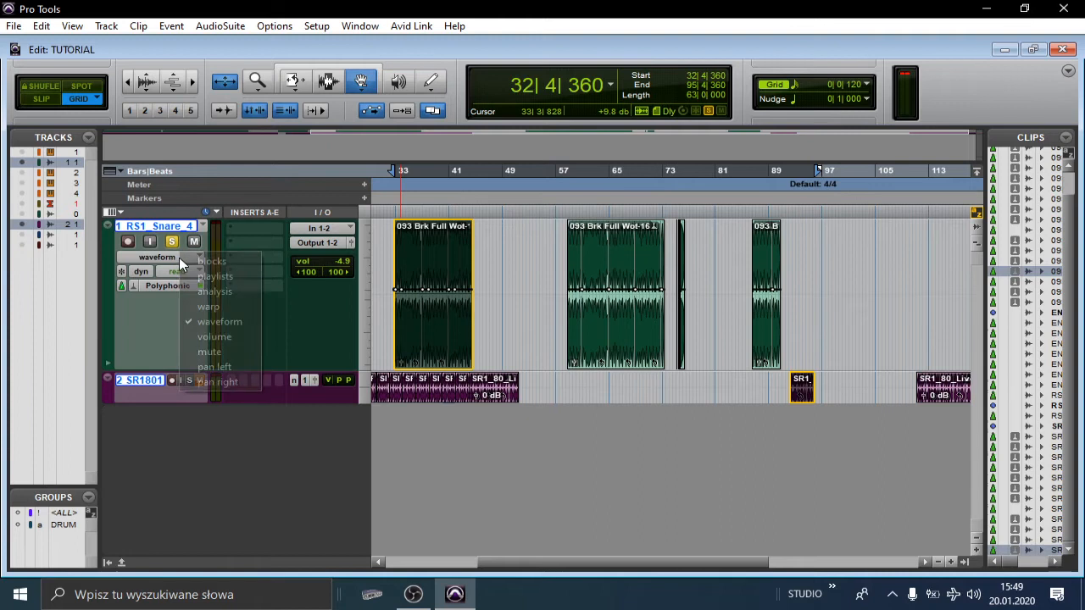
click(244, 336)
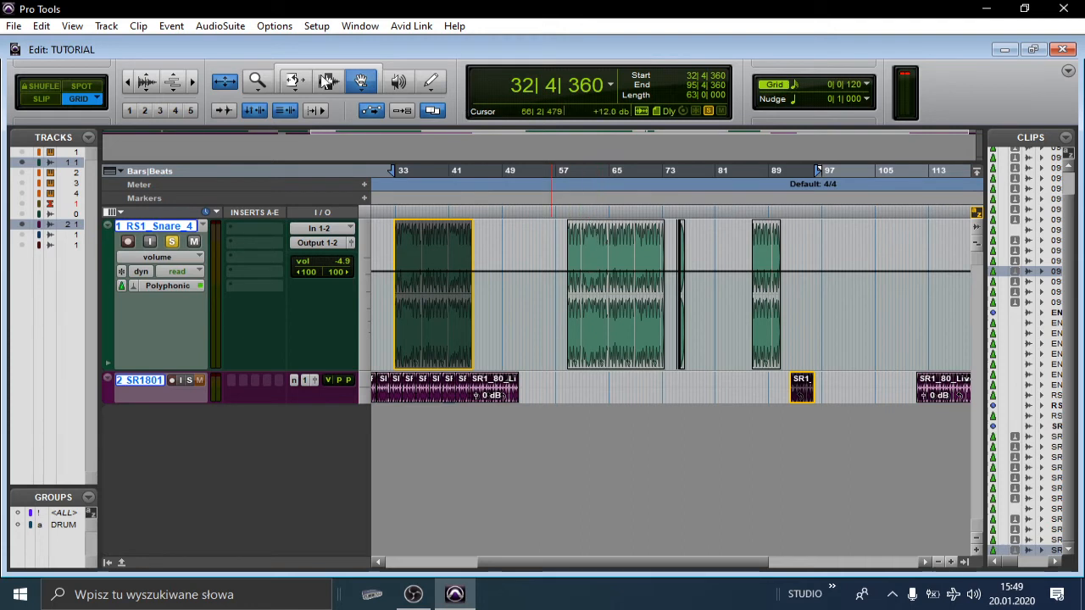
click(294, 81)
mouse_move(631, 249)
mouse_down()
mouse_move(629, 267)
mouse_move(604, 227)
mouse_move(631, 227)
mouse_move(613, 250)
mouse_move(624, 286)
mouse_move(627, 236)
mouse_up()
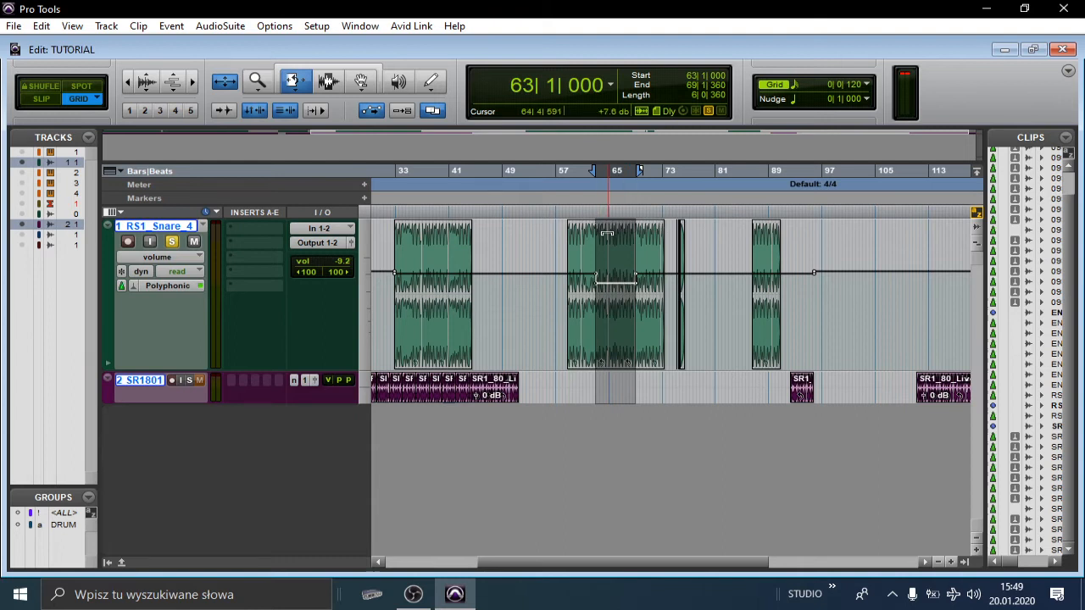
click(587, 213)
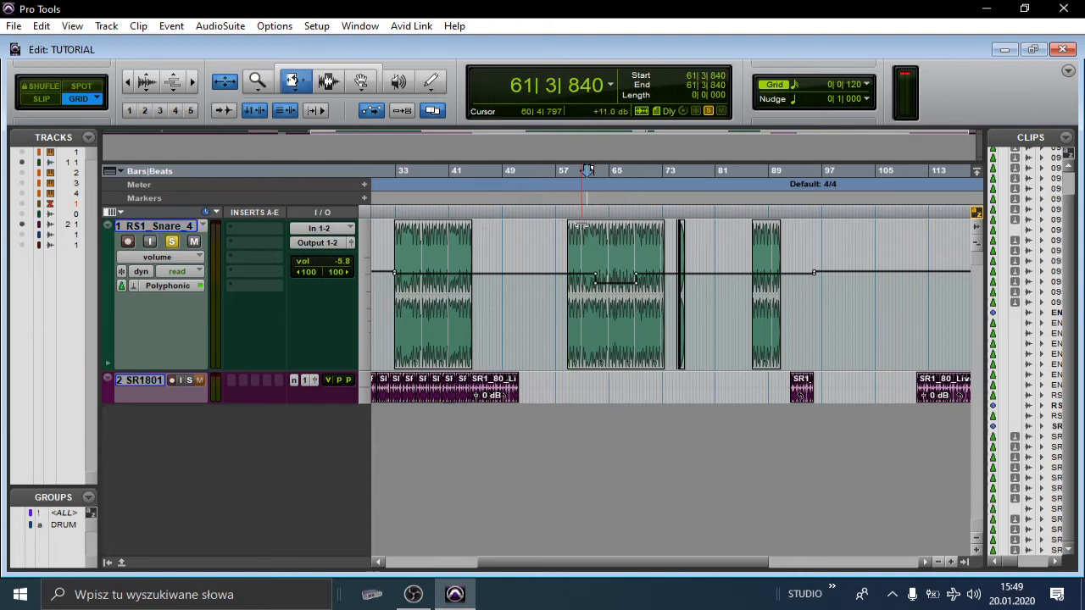
Step: Undo the last volume trim and try lowering the snare volume between 63|3|480 and 69|3|480 to -34.4 dB with the Trim tool
key(ctrl+z)
key(ctrl+z)
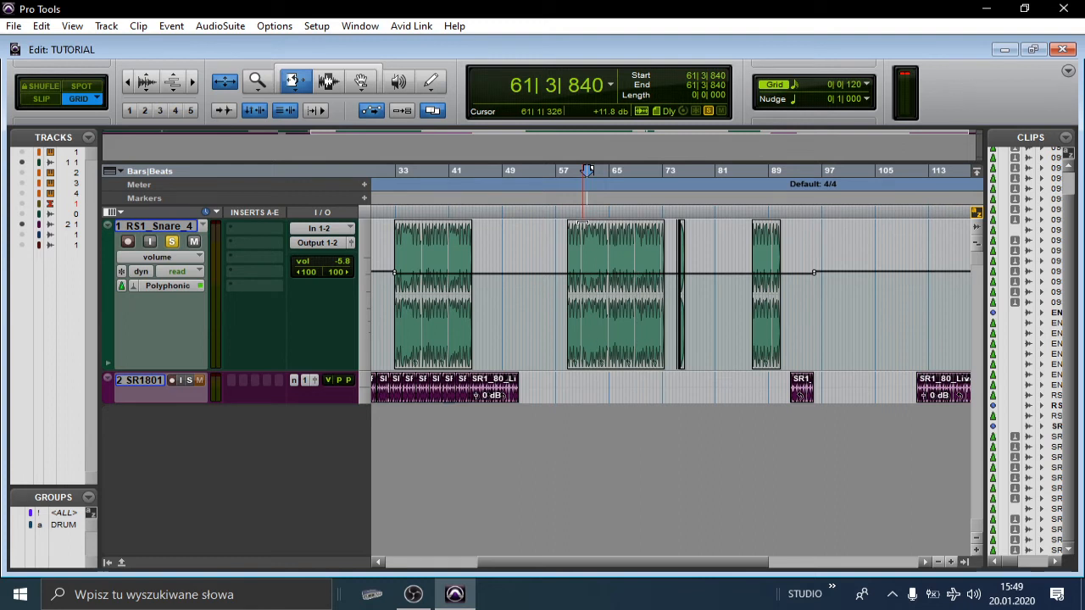
click(329, 81)
drag(600, 263, 636, 261)
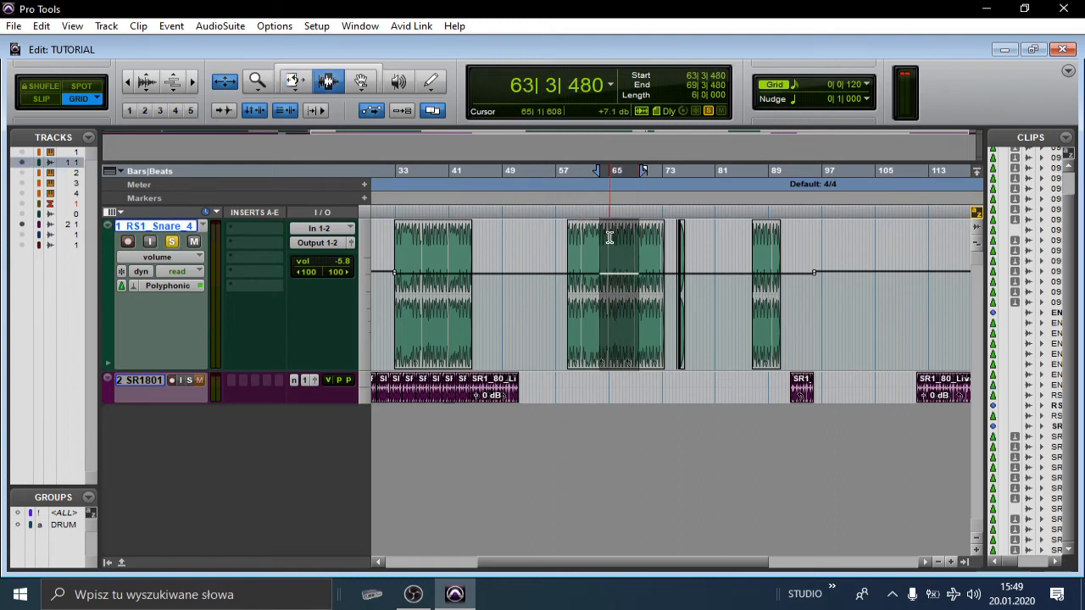
click(293, 81)
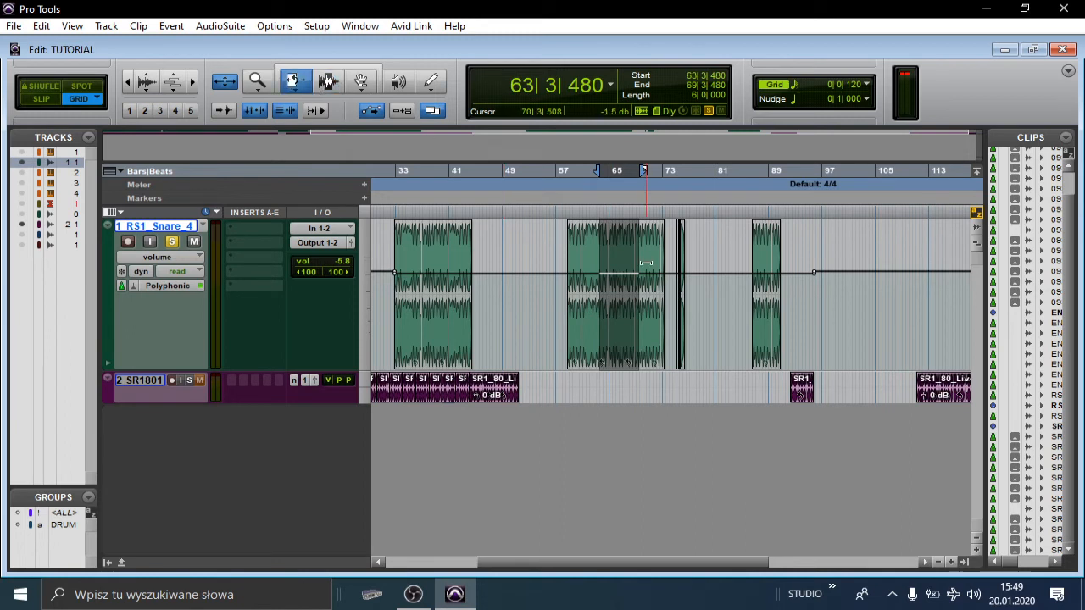
drag(628, 247, 625, 300)
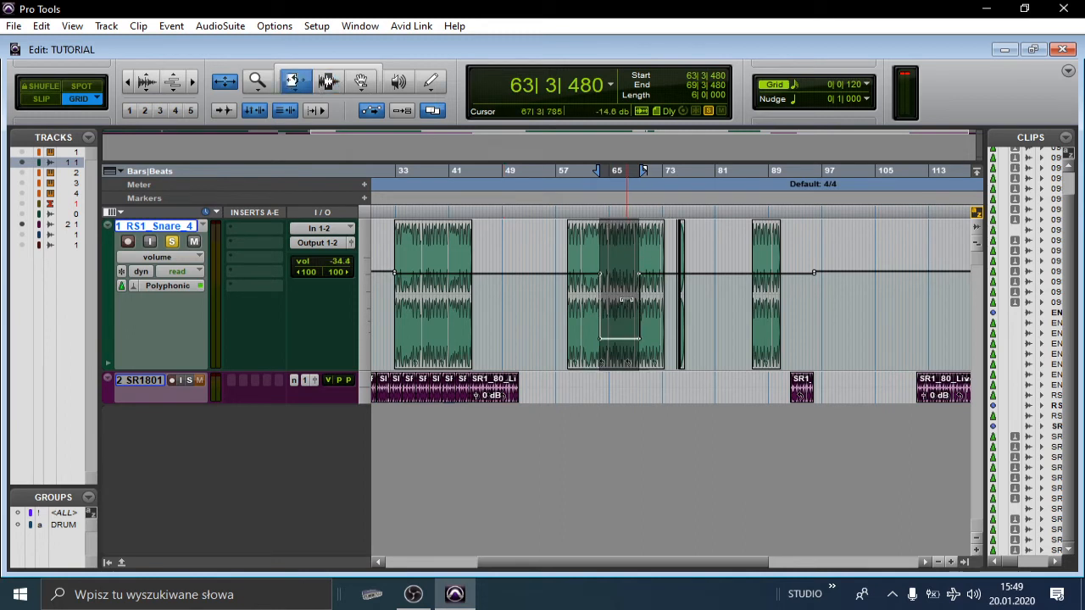
key(ctrl+z)
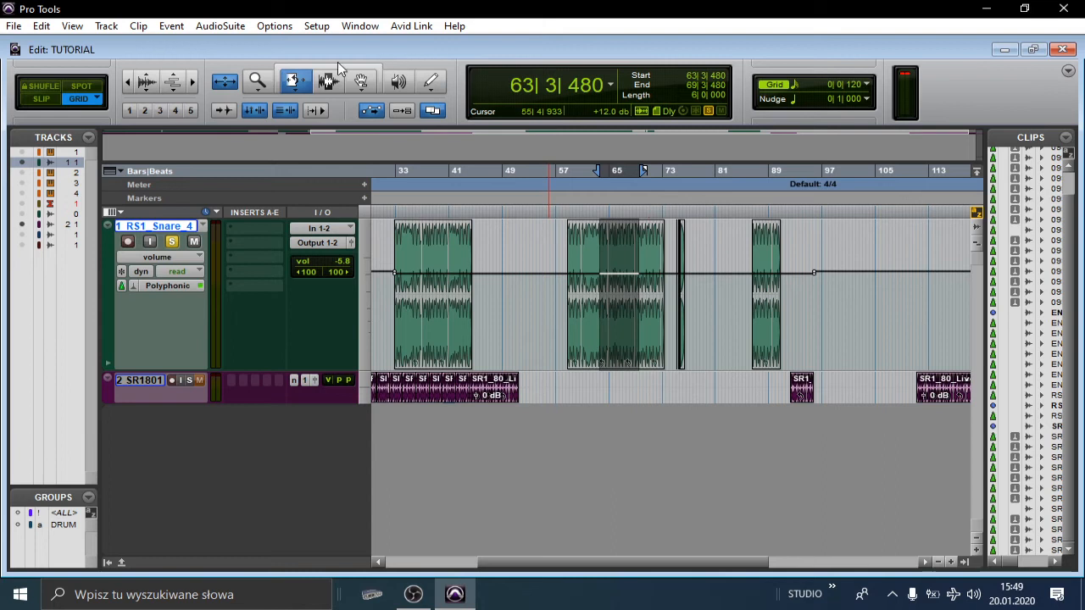
Step: Switch to the Time Grabber and add two volume breakpoints on the snare track, near bars 61 and 63
click(370, 81)
right_click(365, 87)
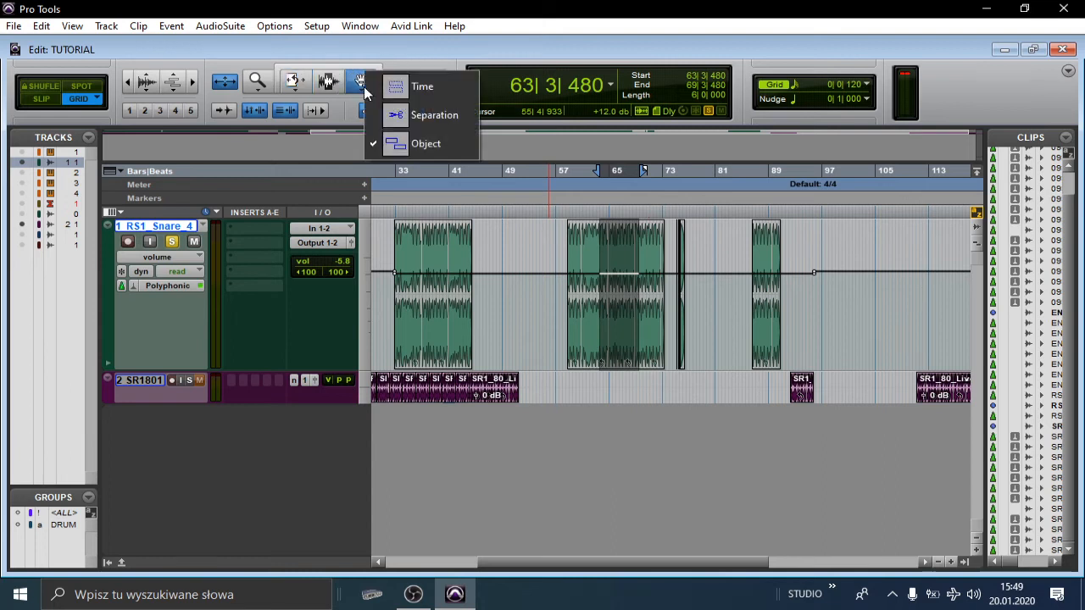
click(423, 87)
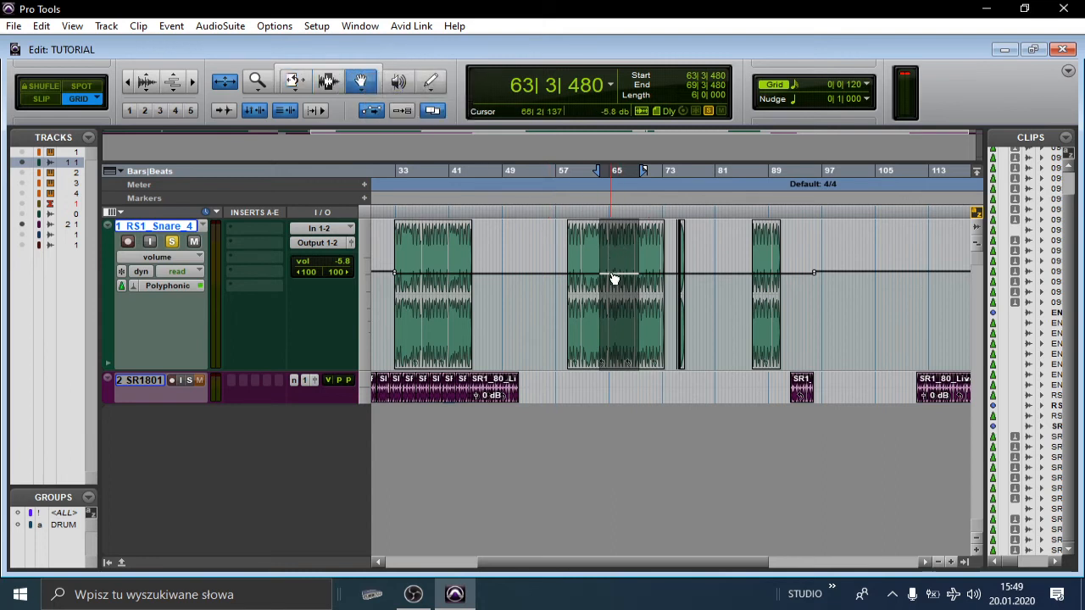
click(581, 209)
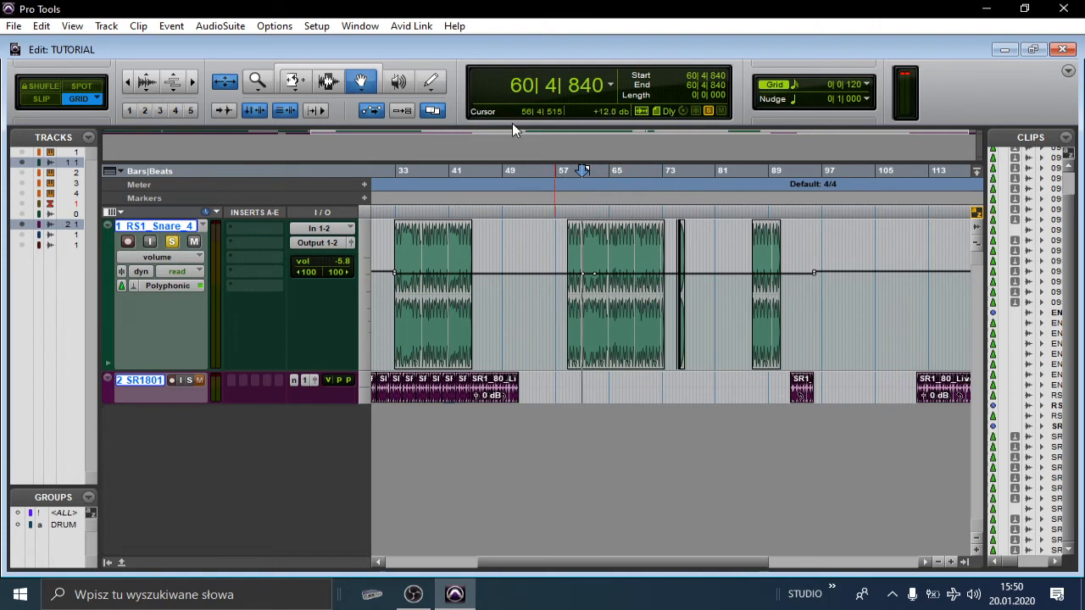
Step: With the Free Hand Pencil, draw a rising volume curve over the snare clip near bars 60 to 71, and redraw it with a dip
click(441, 85)
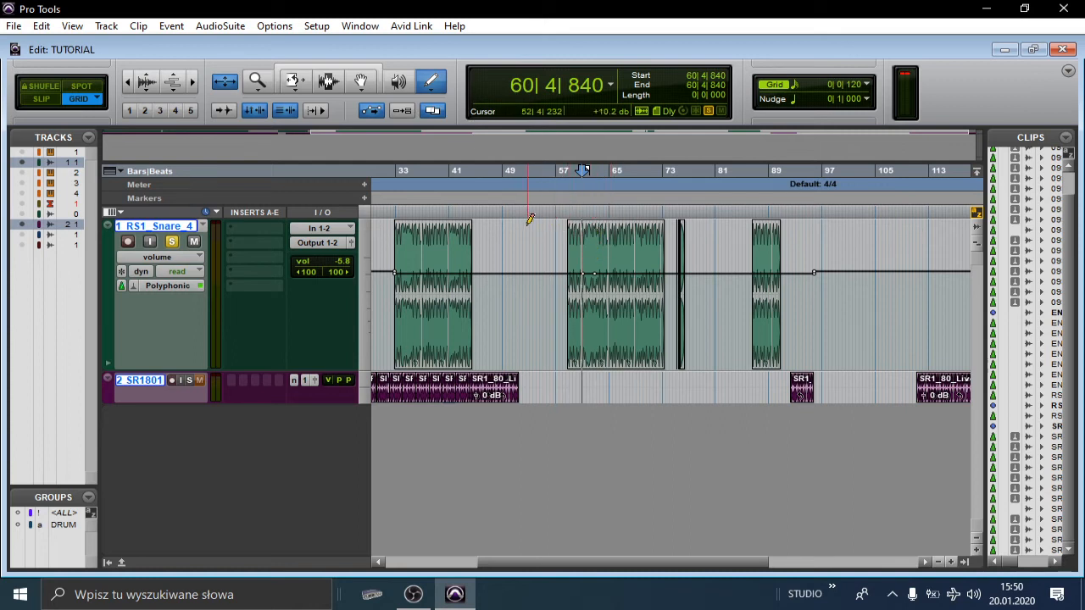
drag(575, 343, 648, 273)
drag(652, 268, 652, 268)
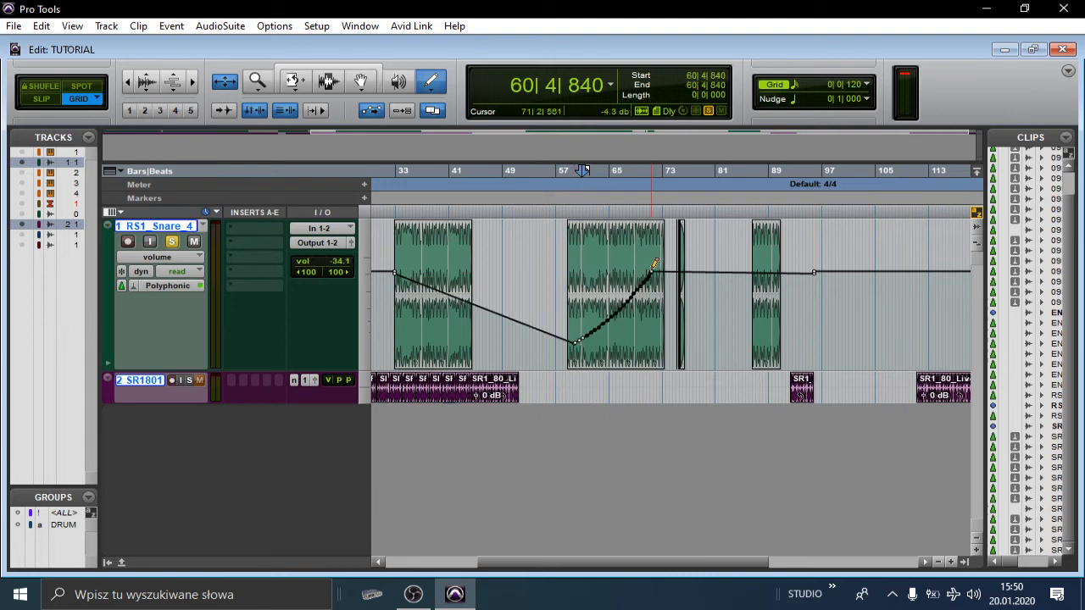
click(589, 265)
mouse_move(589, 265)
mouse_down()
mouse_move(603, 329)
mouse_move(652, 264)
mouse_up()
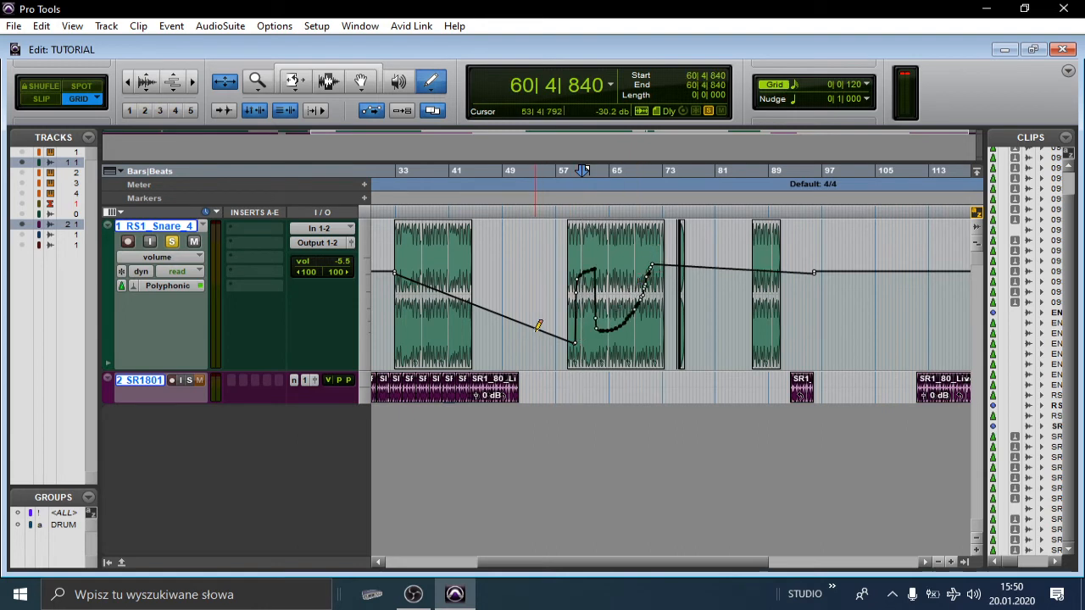
Step: Play back the drawn volume automation from 60|4|840 and undo both freehand curves
key(space)
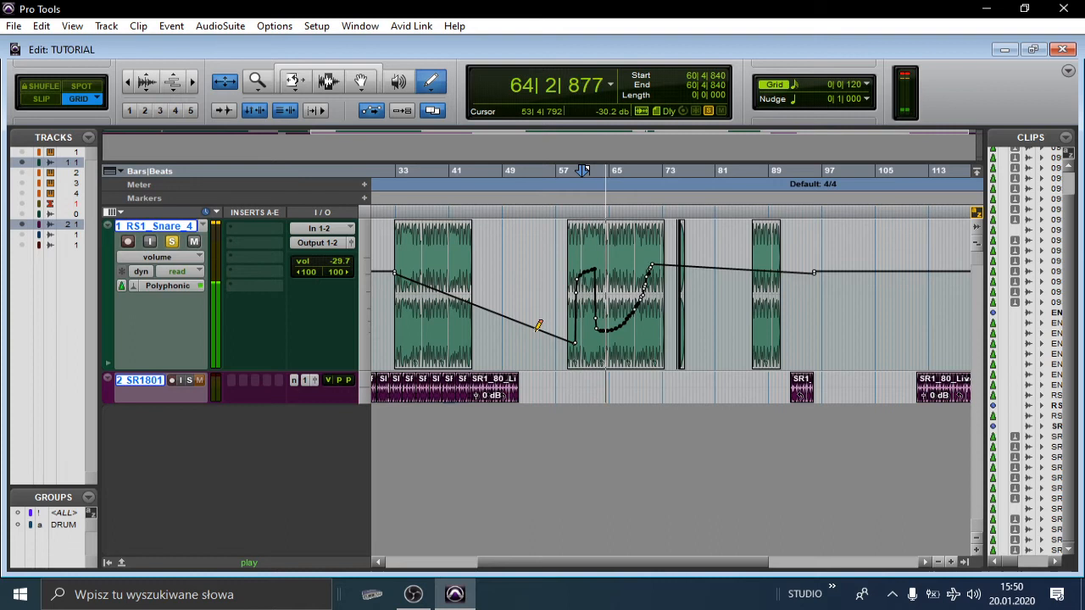
key(space)
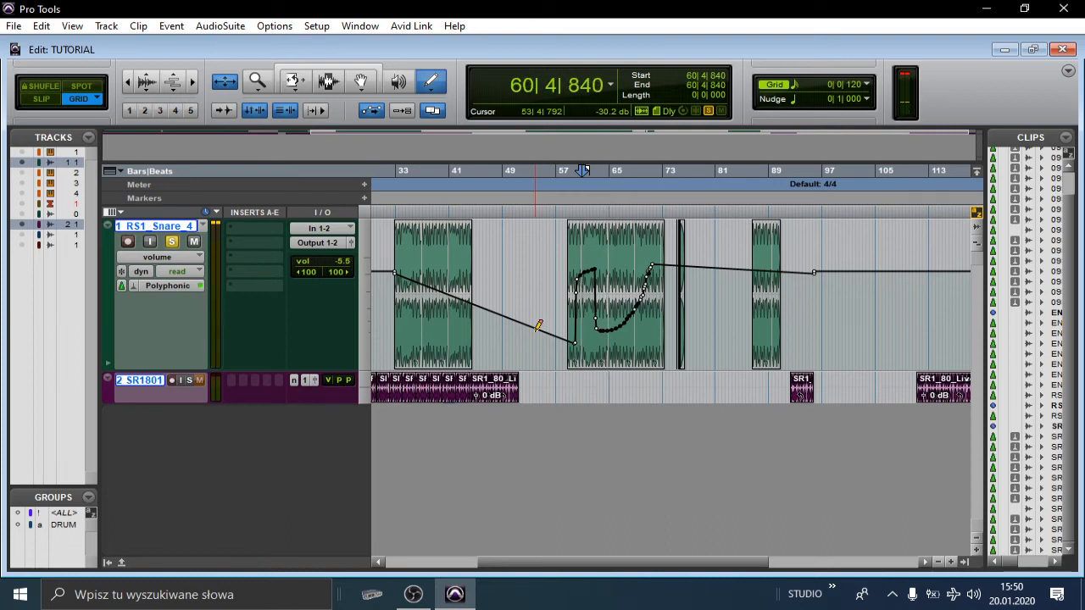
key(ctrl+z)
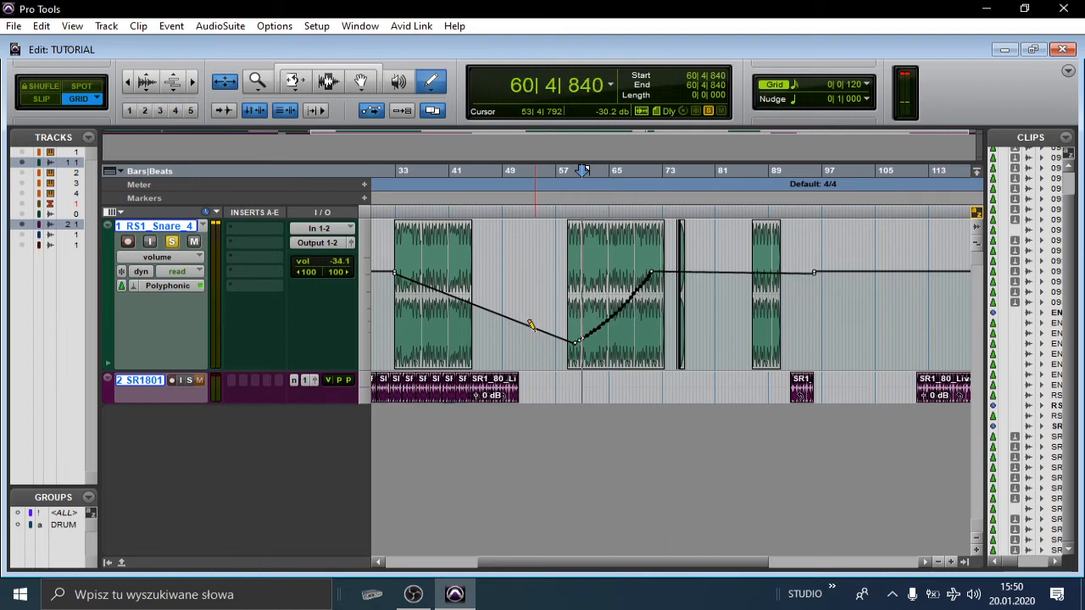
key(ctrl+z)
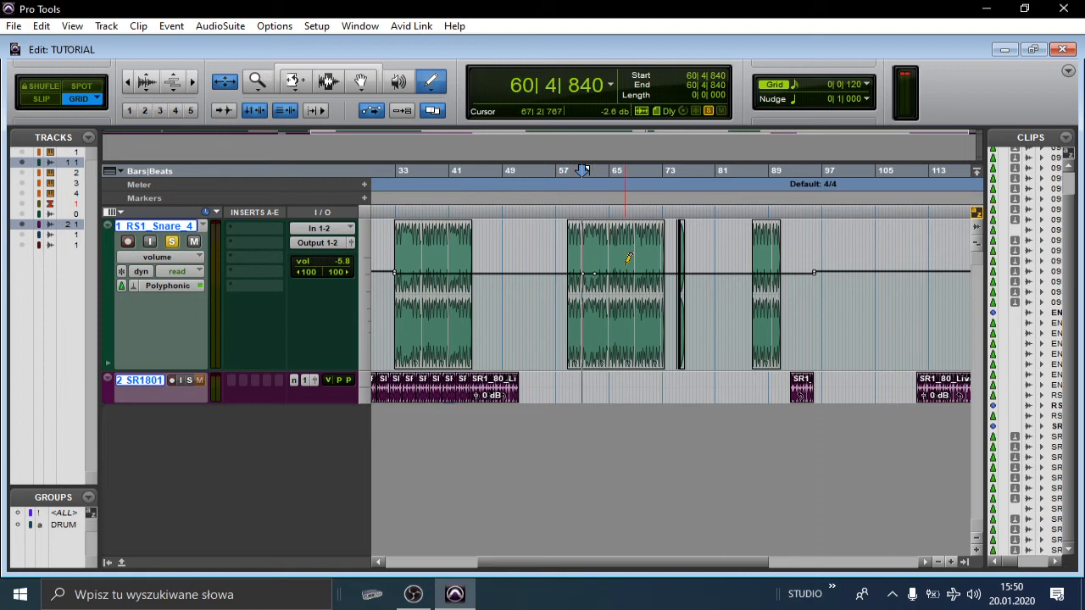
Step: Set the Pencil to Line and draw four overlapping straight volume segments over the snare clip between about bars 60 and 71
click(433, 82)
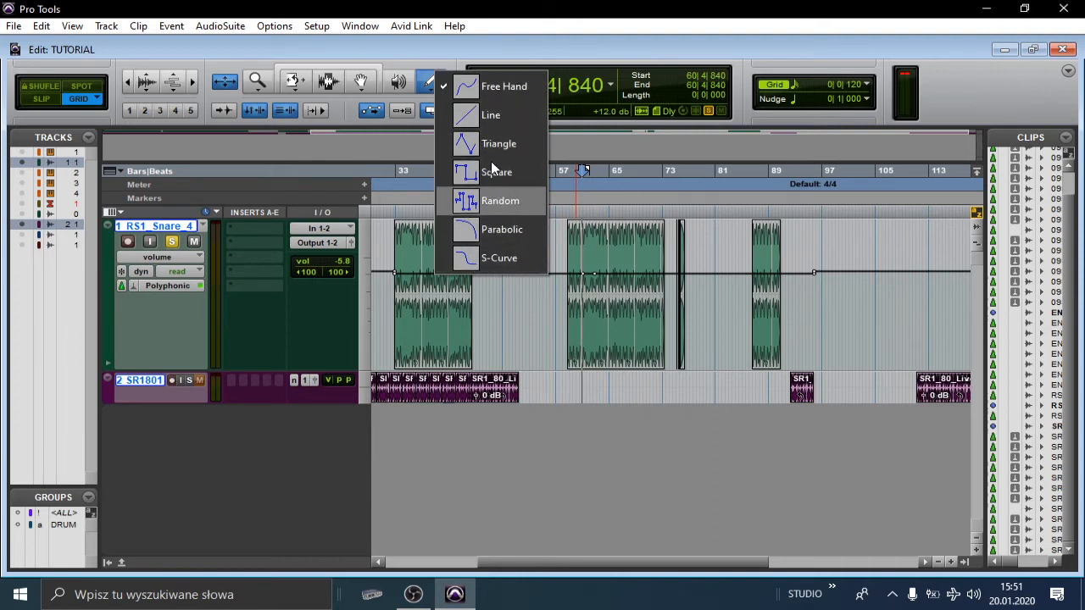
click(505, 111)
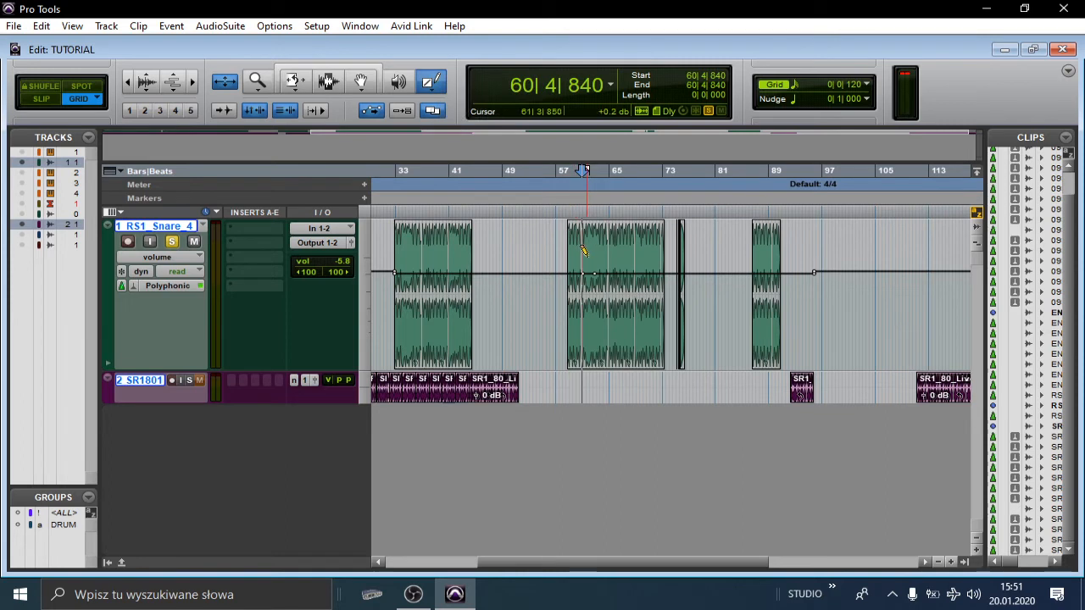
mouse_move(583, 250)
mouse_down()
mouse_move(622, 255)
mouse_move(644, 349)
mouse_up()
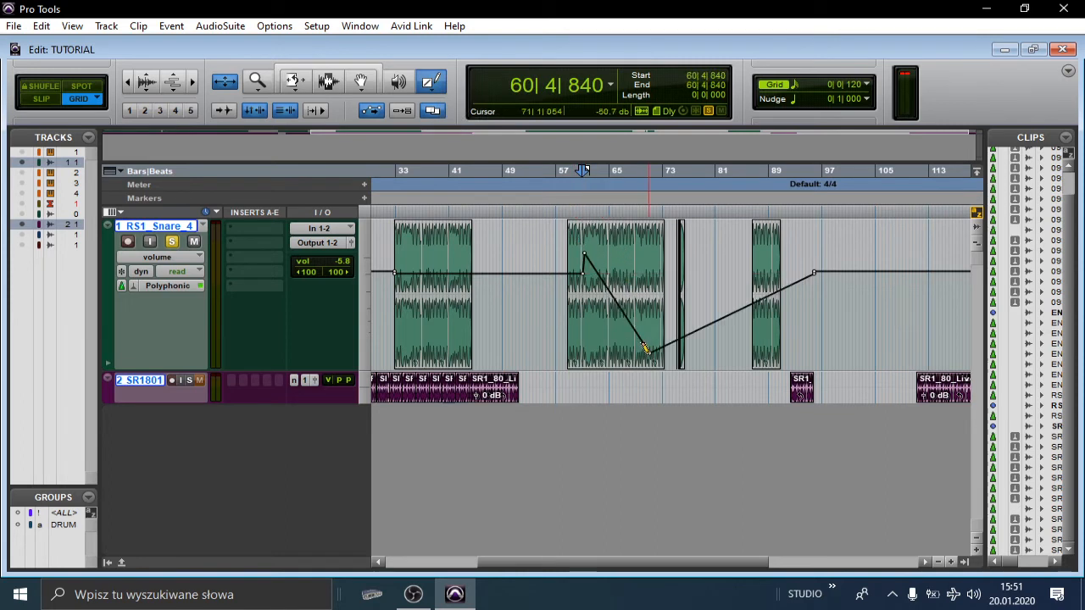
drag(598, 322, 648, 275)
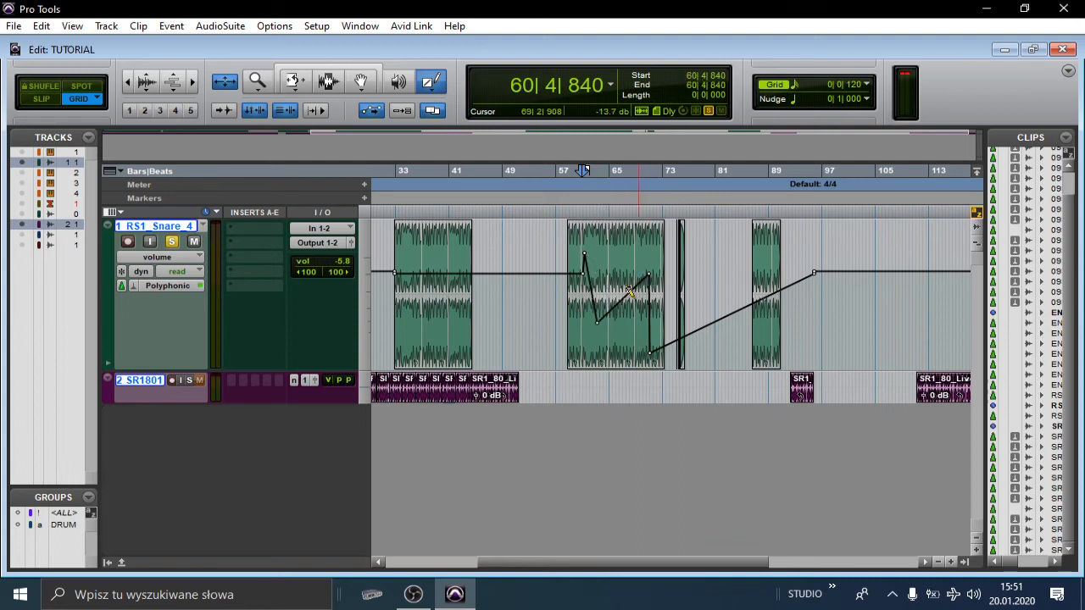
drag(579, 336, 608, 337)
mouse_move(582, 279)
mouse_down()
mouse_move(618, 253)
mouse_move(618, 341)
mouse_up()
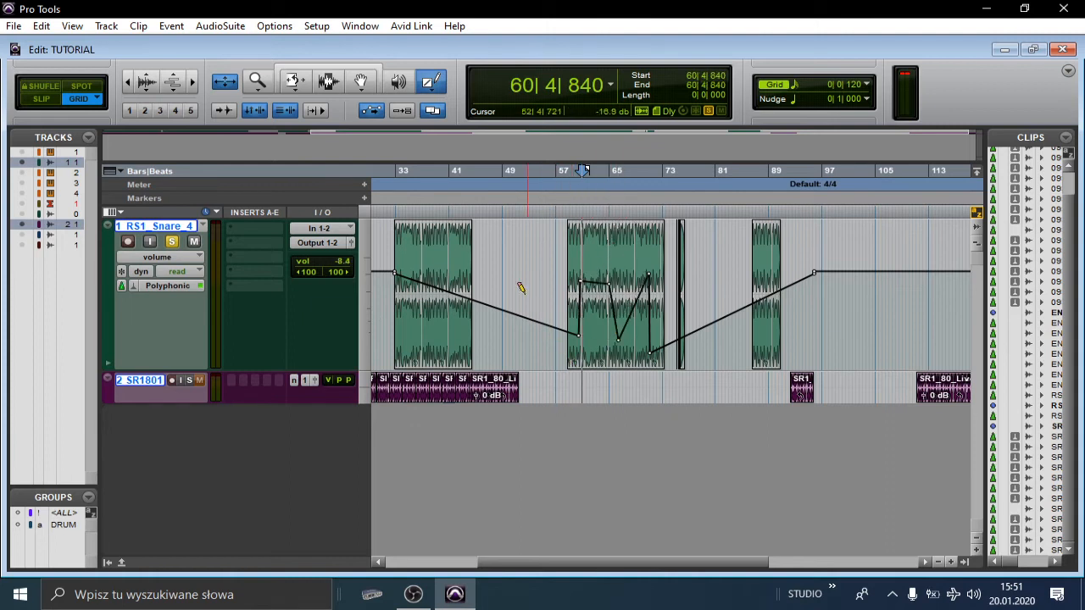
Step: Undo the straight volume segments drawn on the snare track
key(ctrl+z)
key(ctrl+z)
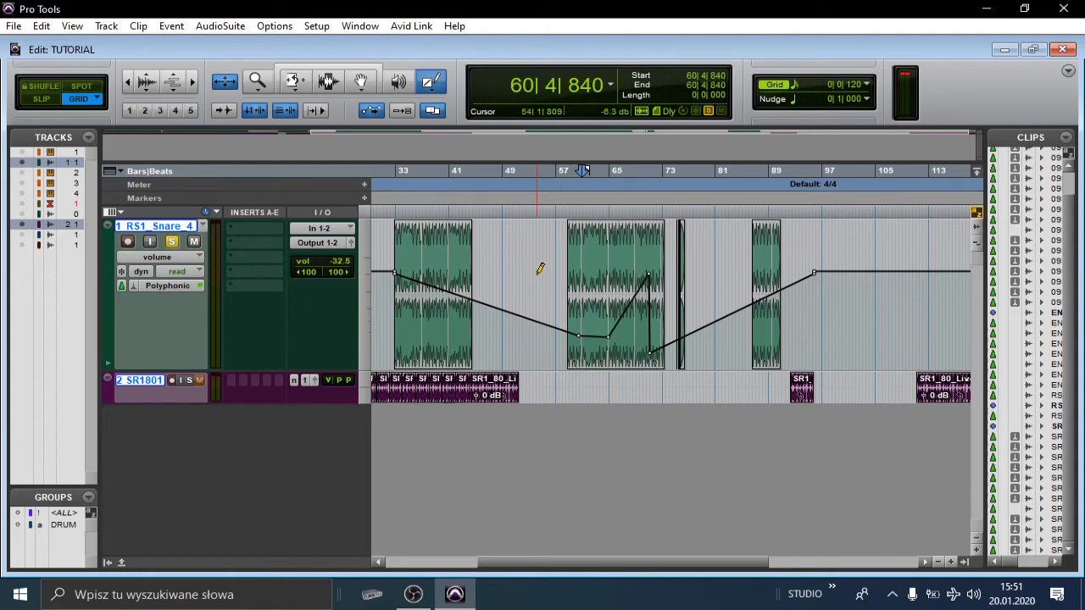
key(ctrl+z)
Step: Try the Triangle Pencil on the snare volume from about bar 60 to bar 72 and inspect the drawn waveform up close
mouse_move(582, 254)
mouse_down()
mouse_move(671, 233)
mouse_move(653, 229)
mouse_up()
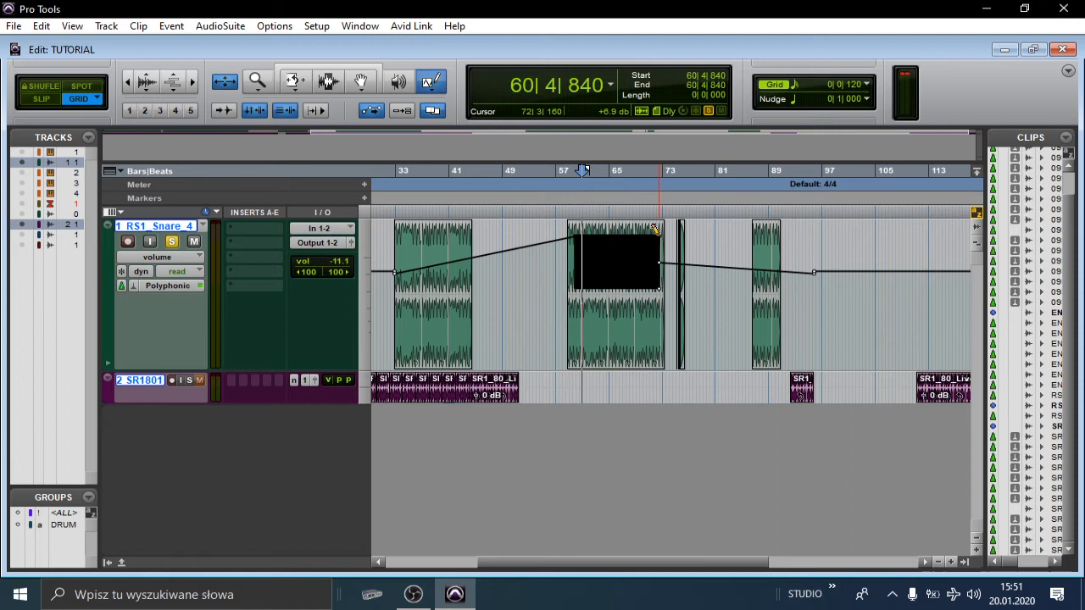
key(ctrl+bracketright)
key(ctrl+bracketright)
key(ctrl+bracketright)
key(ctrl+bracketright)
key(ctrl+bracketright)
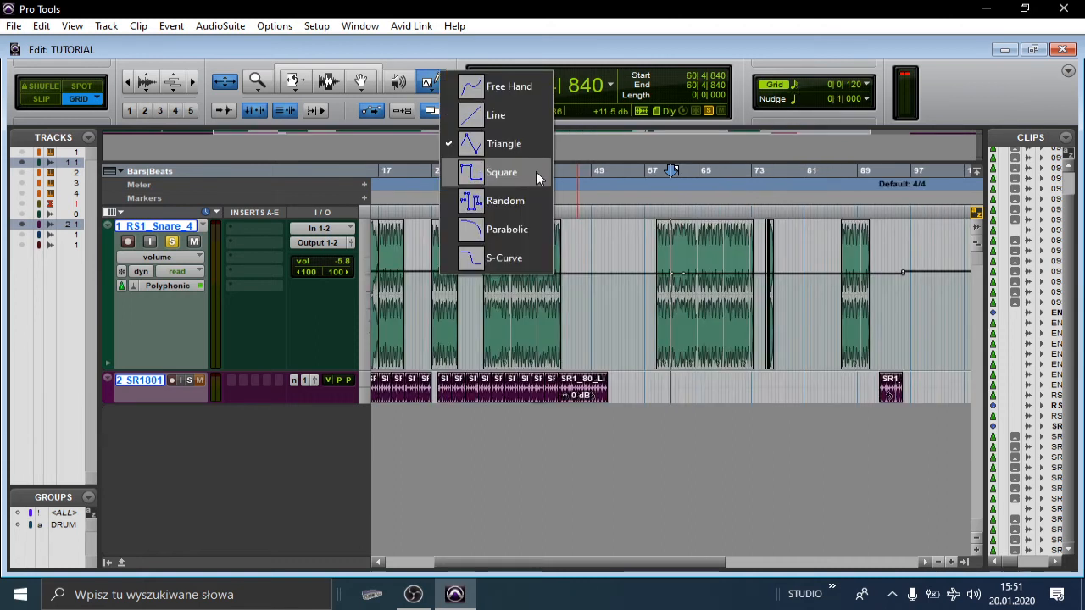
Step: Set the Pencil to Square and draw square-wave volume automation peaking at +12.0 dB over the snare clip, from about bar 59 to bar 73
click(535, 173)
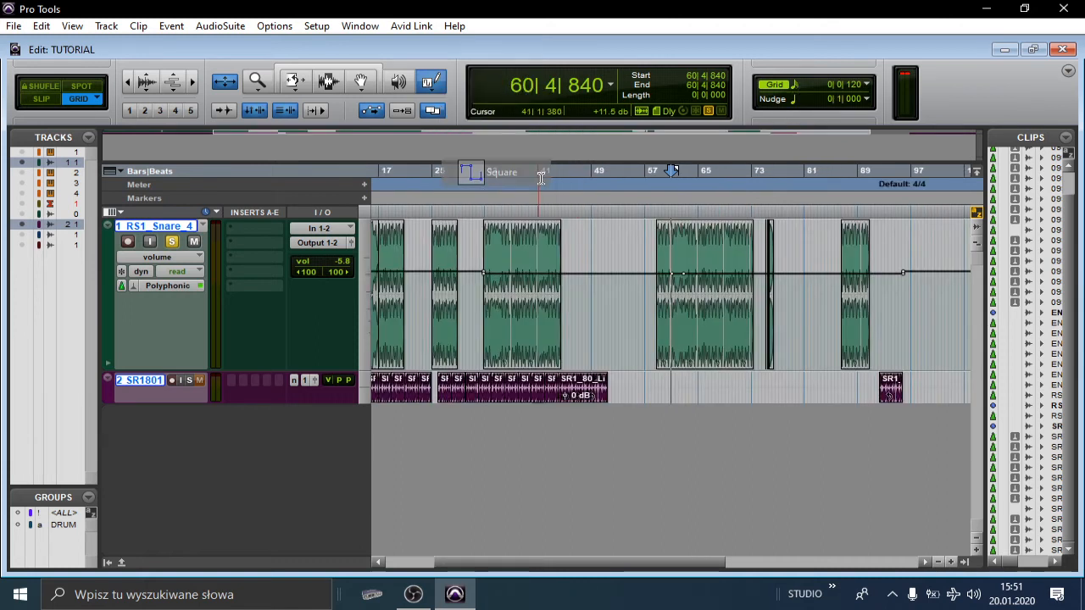
mouse_move(659, 252)
mouse_down()
mouse_move(716, 258)
mouse_move(753, 296)
mouse_up()
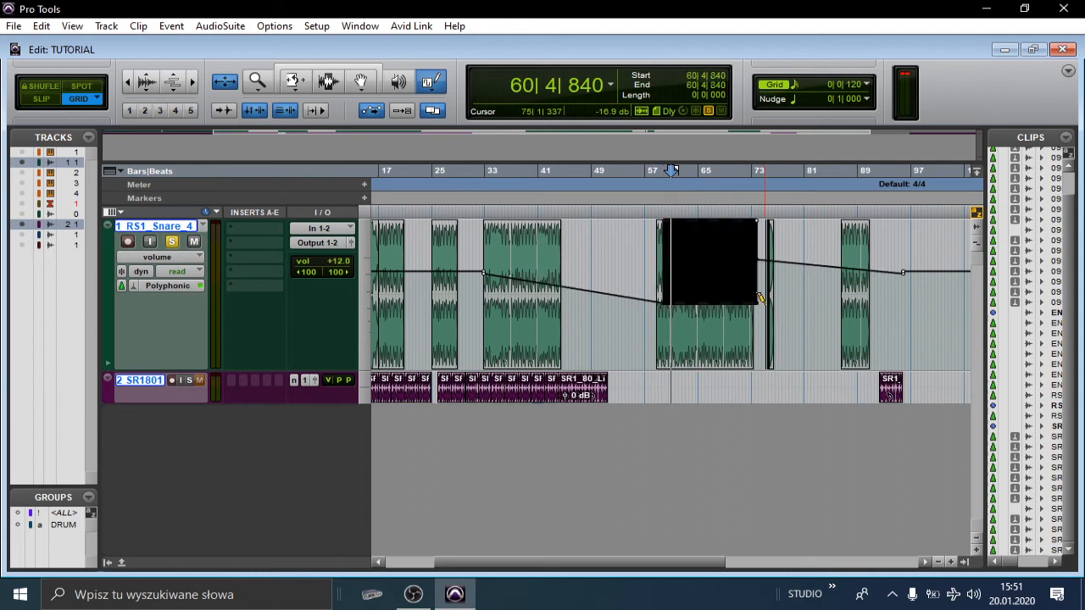
key(t)
key(t)
key(t)
key(t)
key(t)
key(t)
key(t)
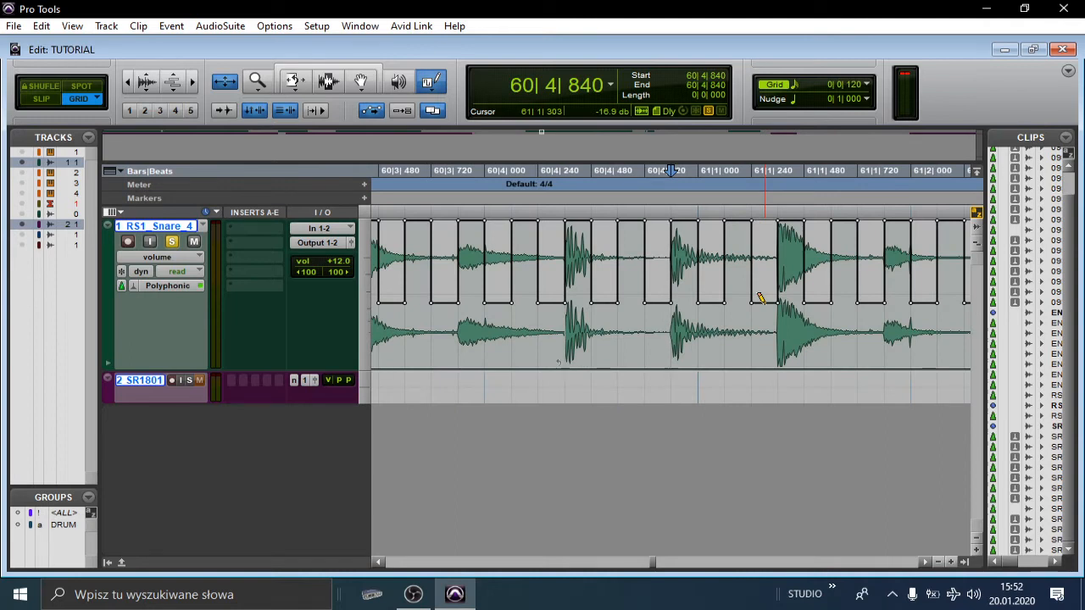
Step: Set the Pencil to Random and redraw the snare volume between about 60|3|720 and 61|1|360 with random steps
click(431, 83)
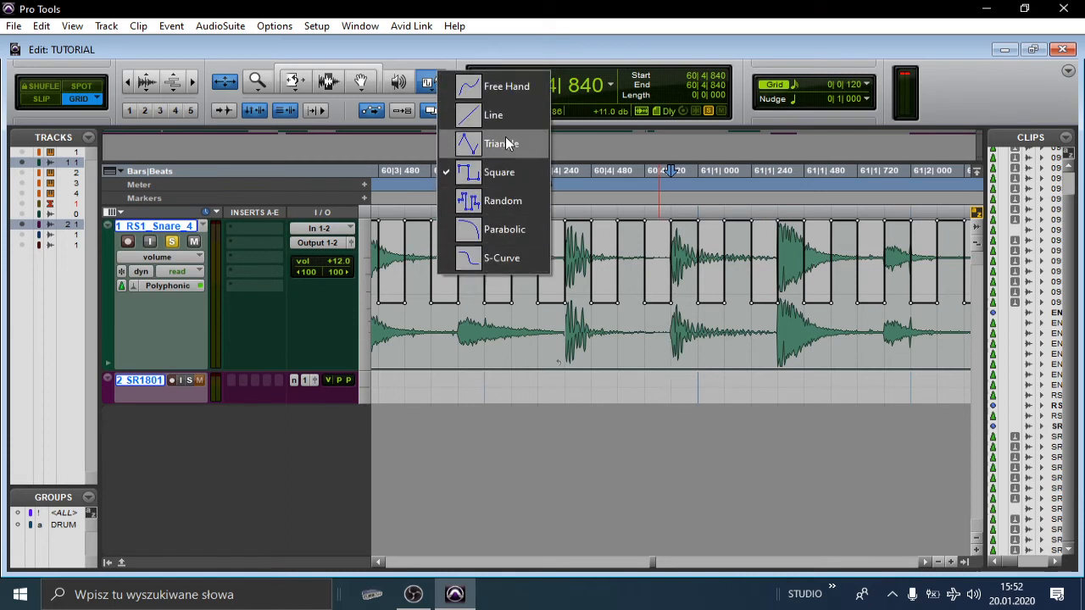
click(531, 200)
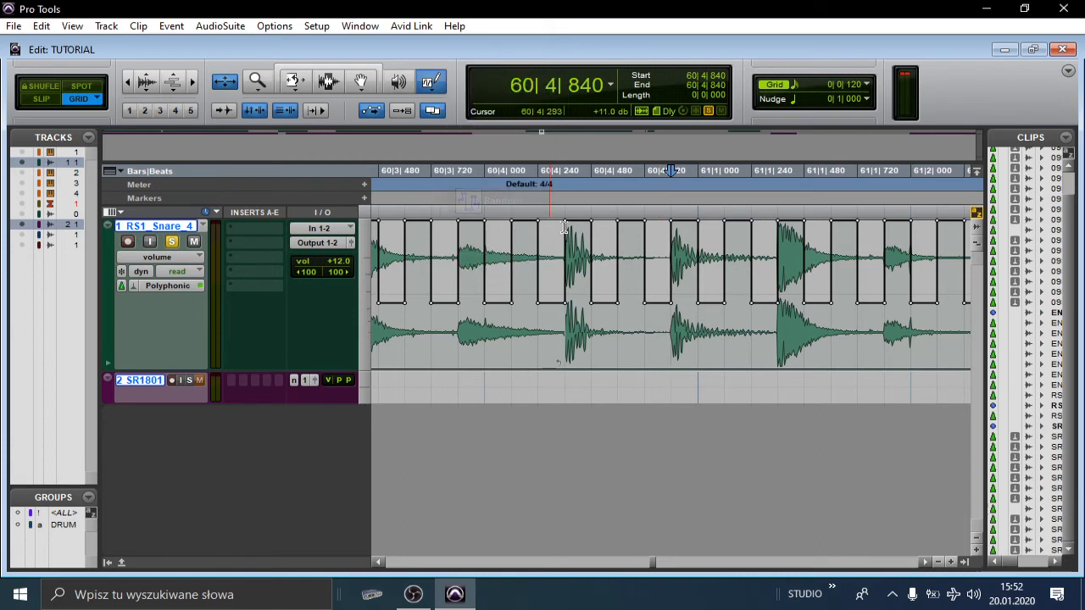
drag(539, 306, 669, 305)
mouse_move(603, 257)
mouse_down()
mouse_move(671, 317)
mouse_move(739, 329)
mouse_up()
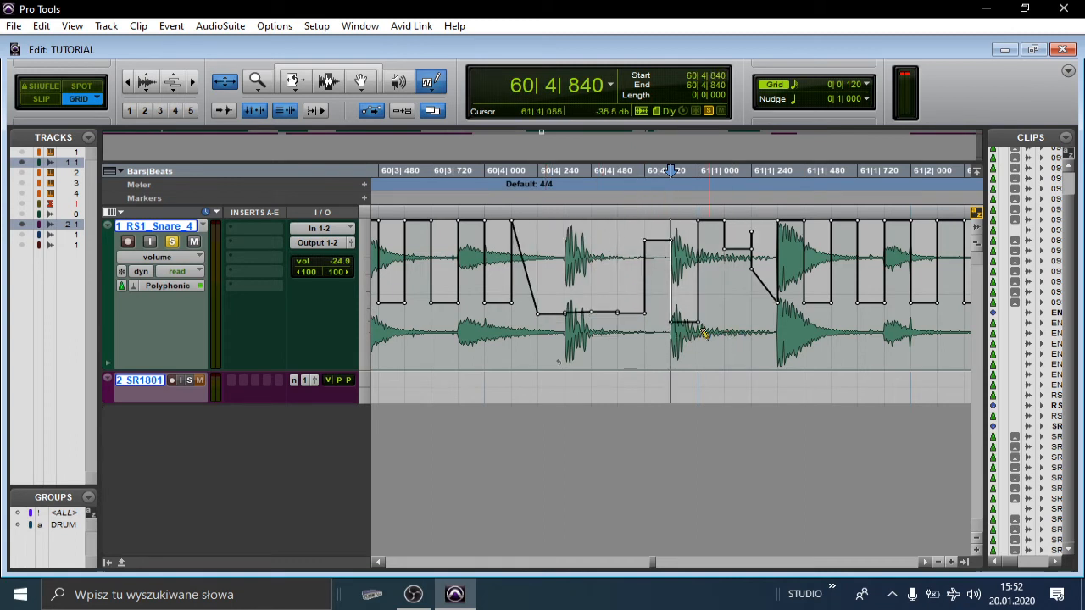
mouse_move(451, 267)
mouse_down()
mouse_move(562, 296)
mouse_move(642, 354)
mouse_move(668, 244)
mouse_up()
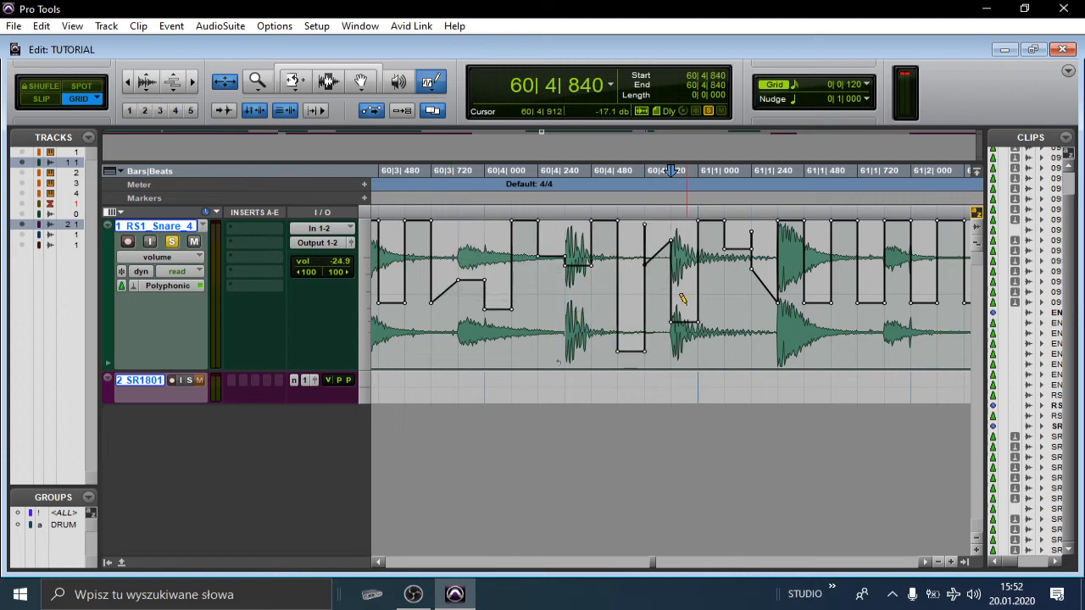
key(ctrl+bracketleft)
key(ctrl+bracketleft)
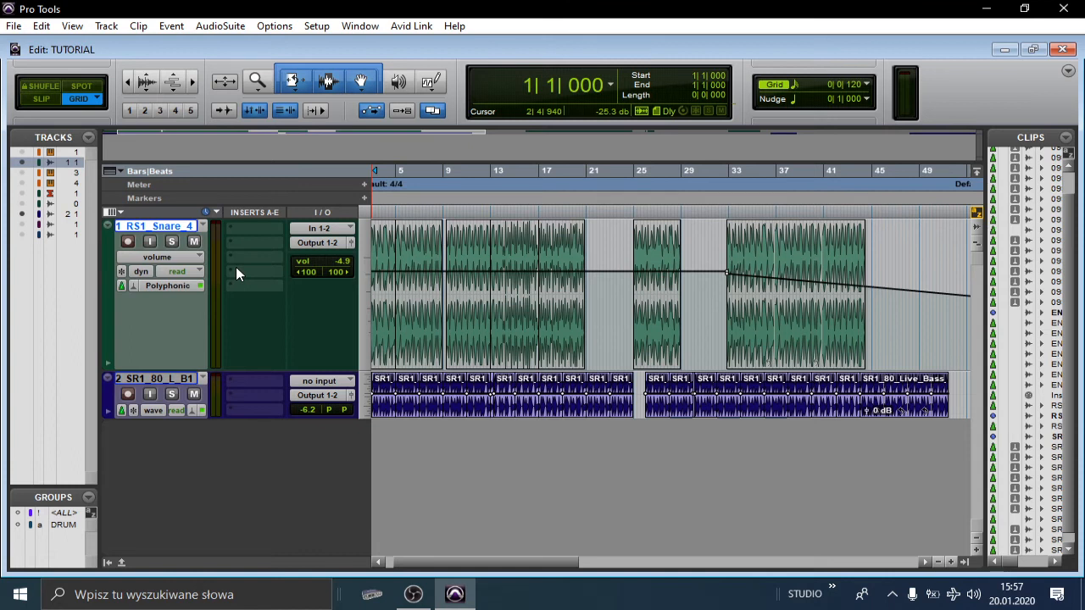
Step: Create one new stereo instrument track in ticks, named PIANO
key(ctrl+shift+n)
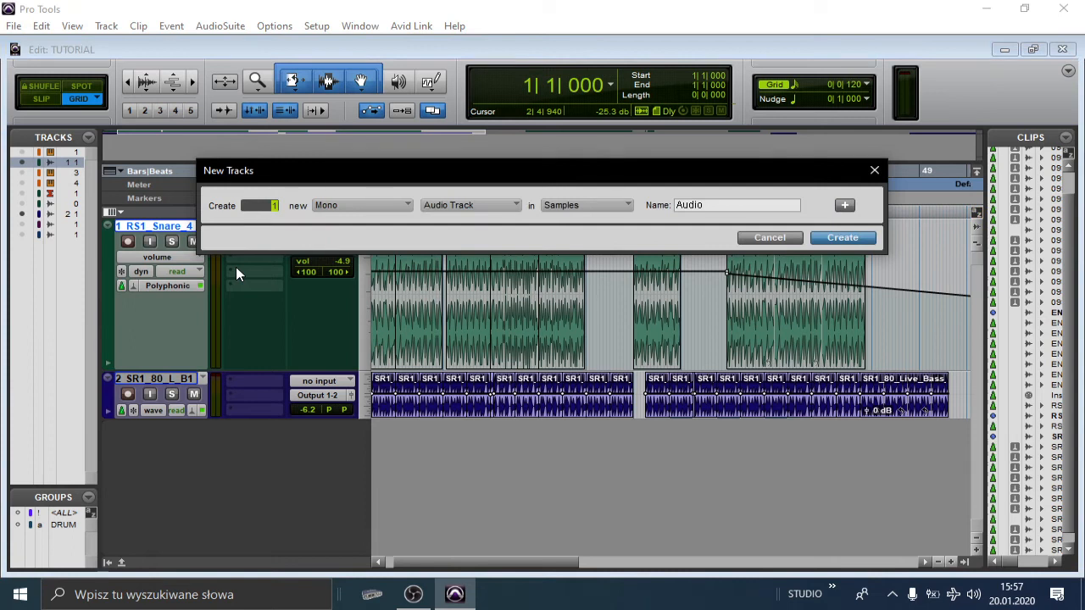
key(ctrl+Right)
key(ctrl+Left)
key(ctrl+Right)
key(ctrl+Down)
key(ctrl+Down)
key(ctrl+Down)
key(ctrl+Down)
key(ctrl+Down)
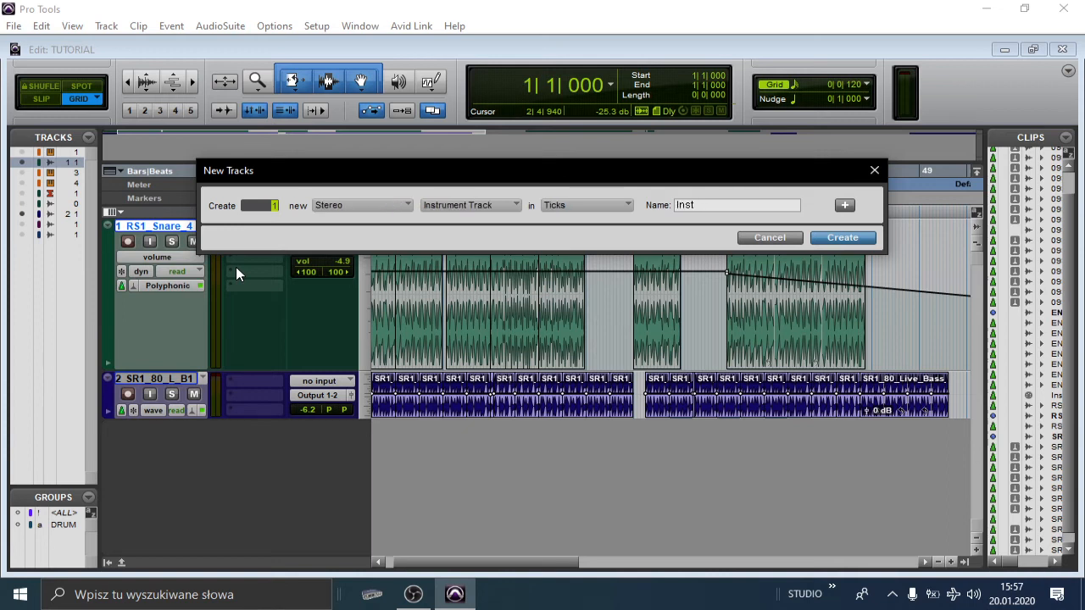
key(Tab)
text(Pl)
key(Return)
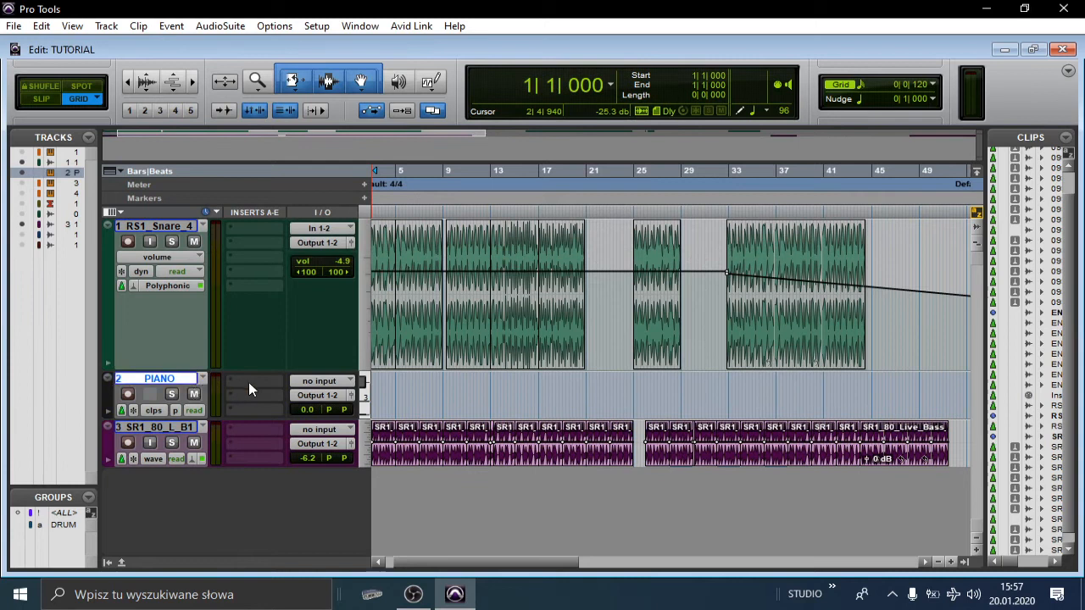
Step: Hide the Inserts A-E column of the Edit window and show it again
click(249, 383)
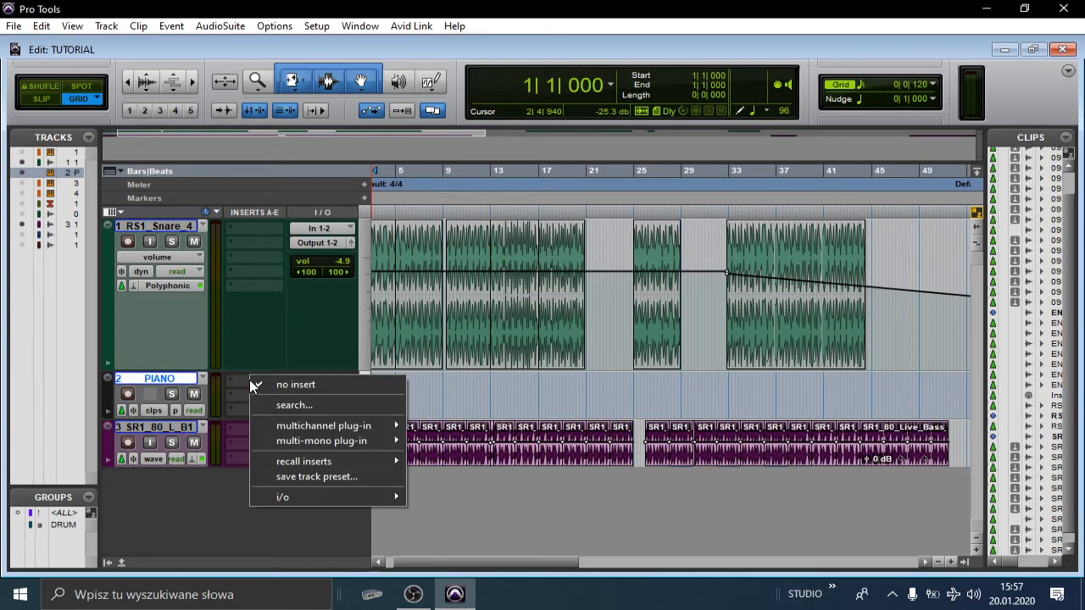
click(222, 419)
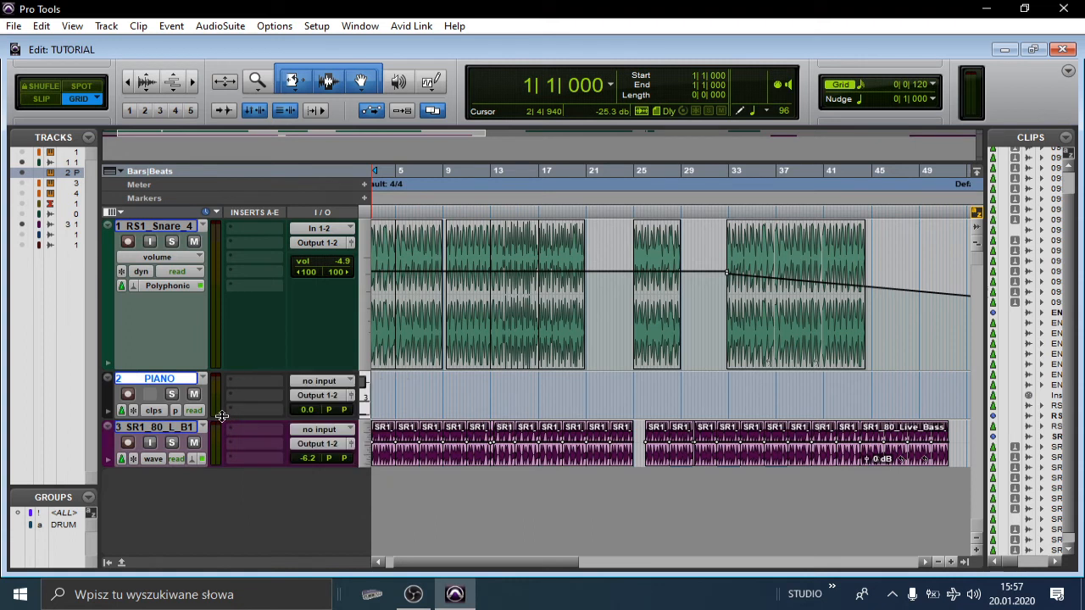
click(121, 213)
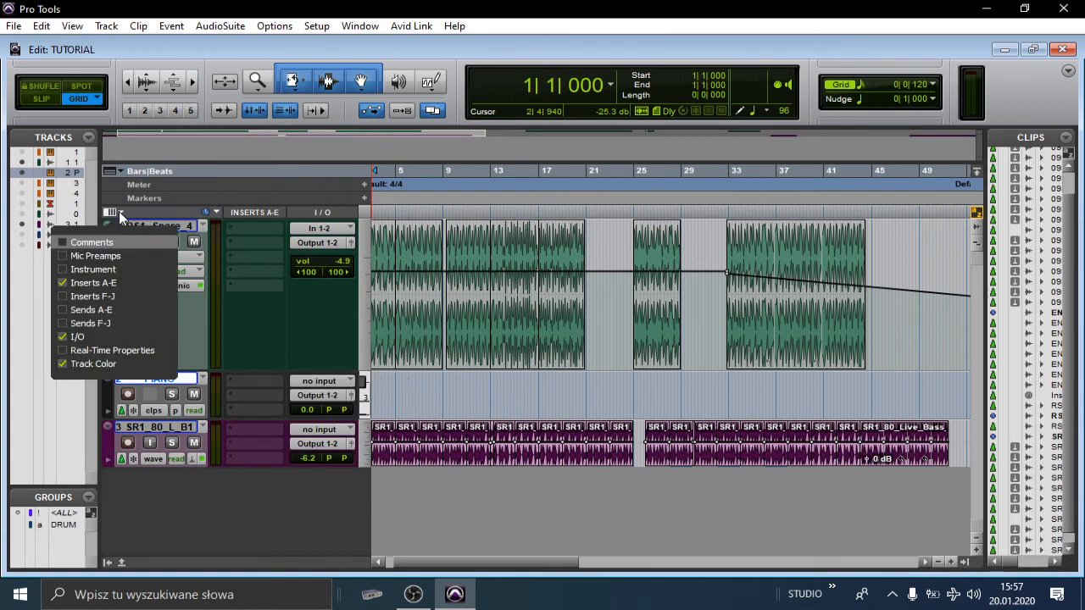
click(139, 286)
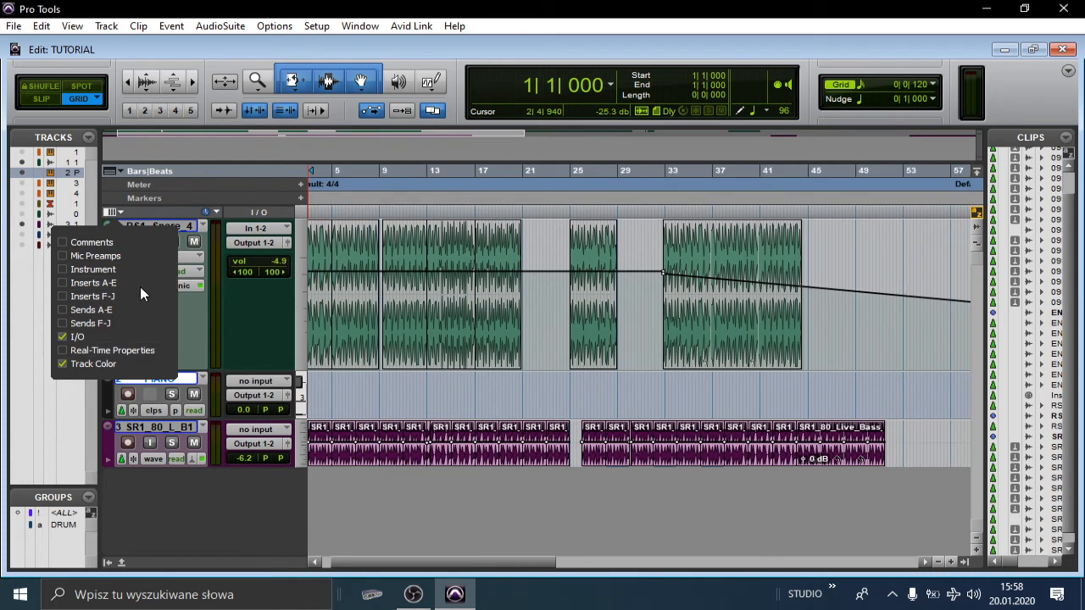
click(137, 283)
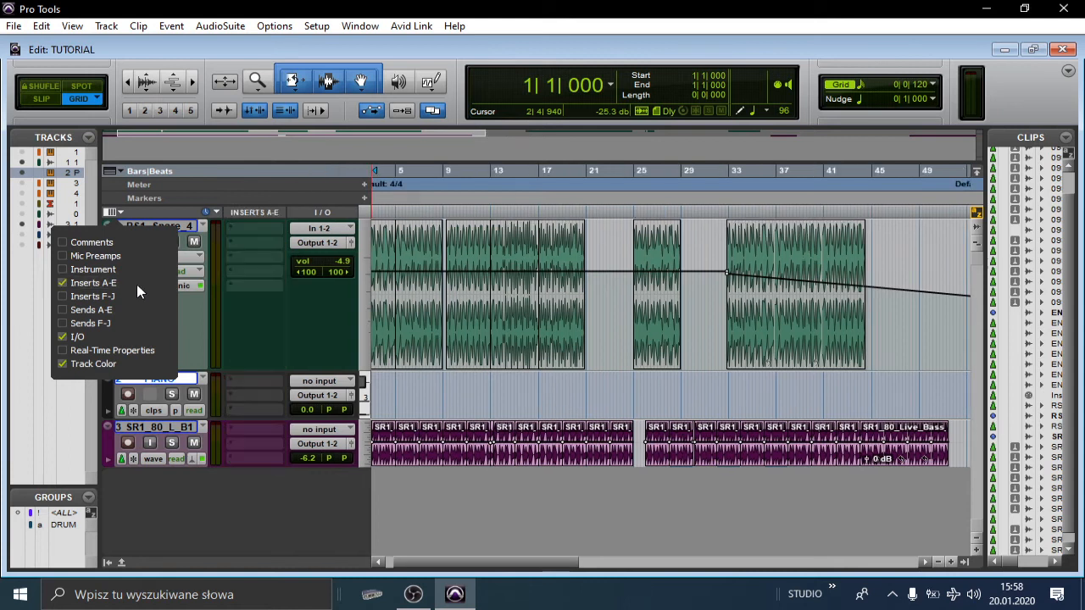
Step: Show the Inserts F-J column, and briefly display the Sends A-E and Sends F-J columns before hiding them again
click(119, 309)
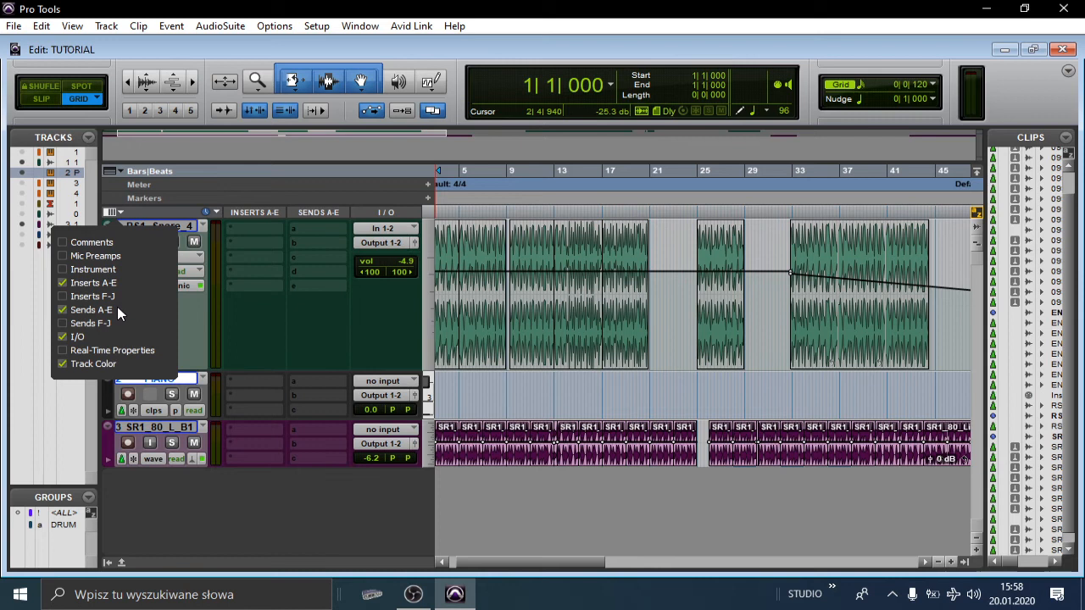
click(120, 298)
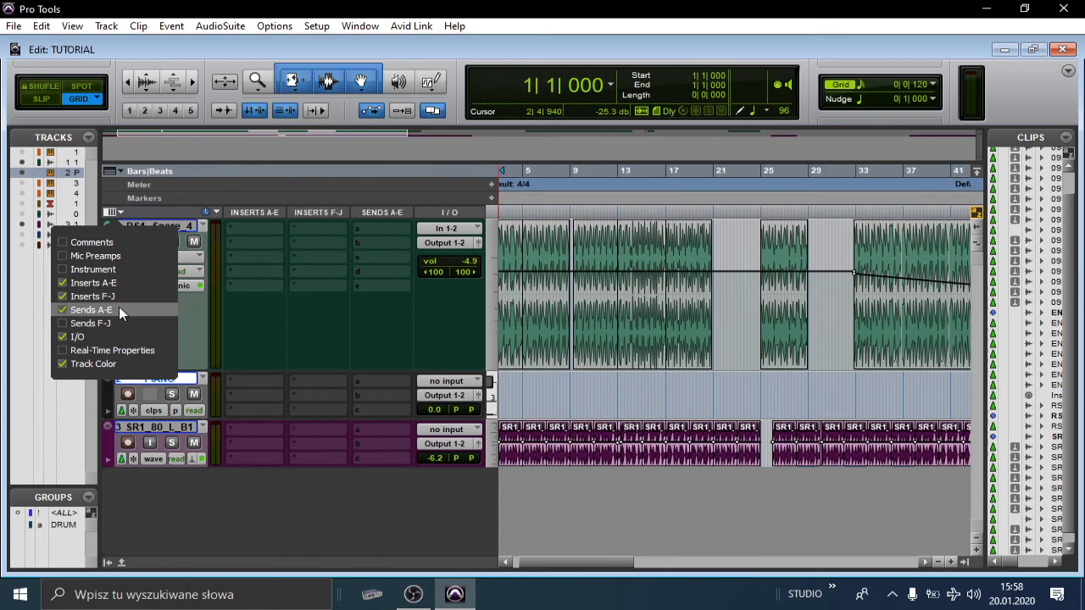
click(114, 321)
click(114, 320)
click(118, 308)
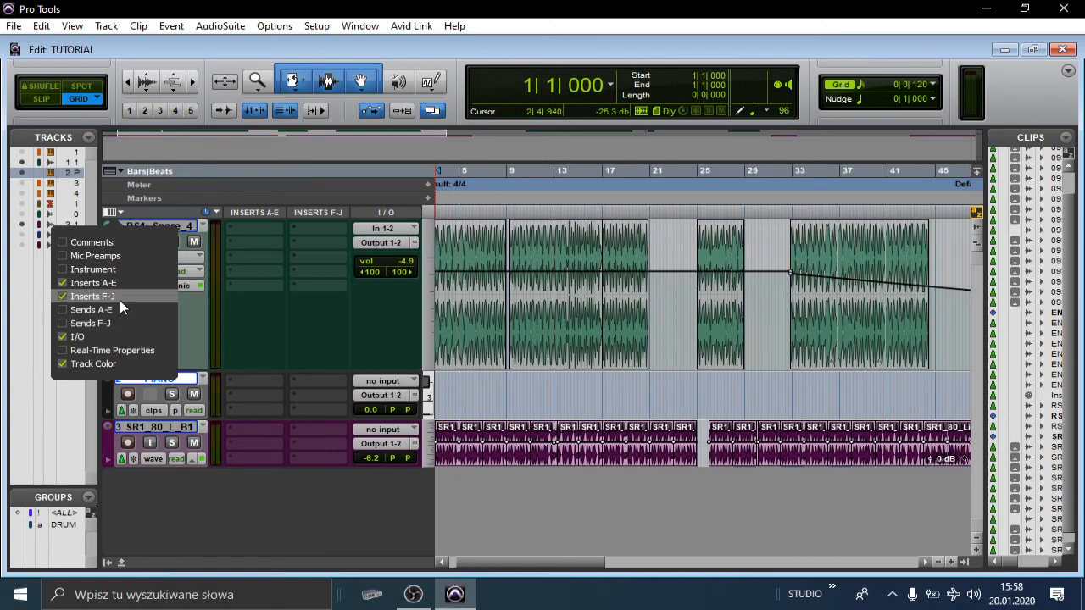
Step: Hide and restore the I/O column, and briefly show the Real-Time Properties column
click(104, 339)
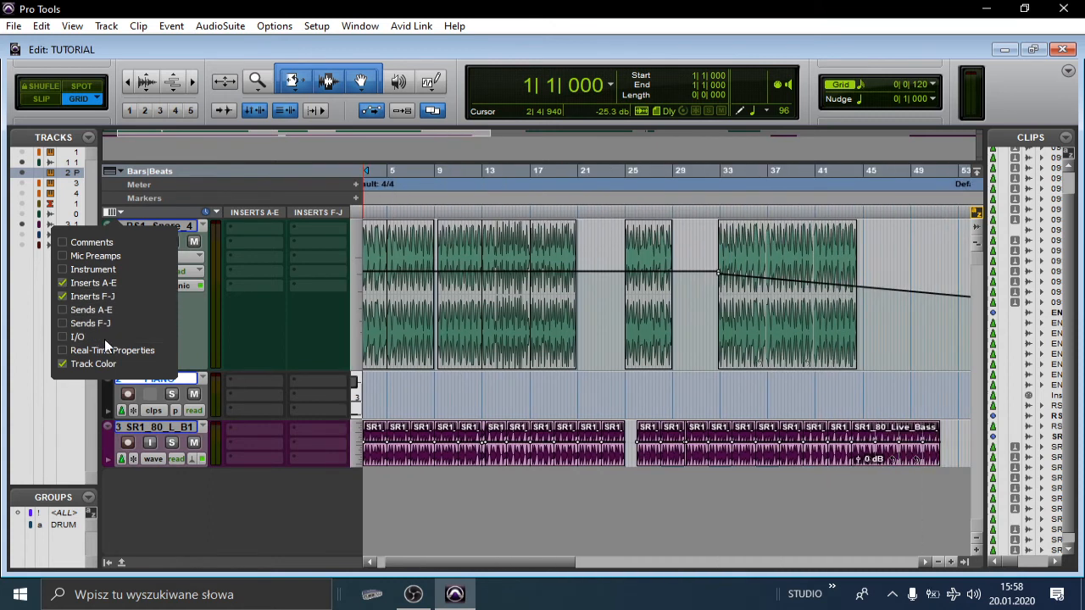
click(104, 337)
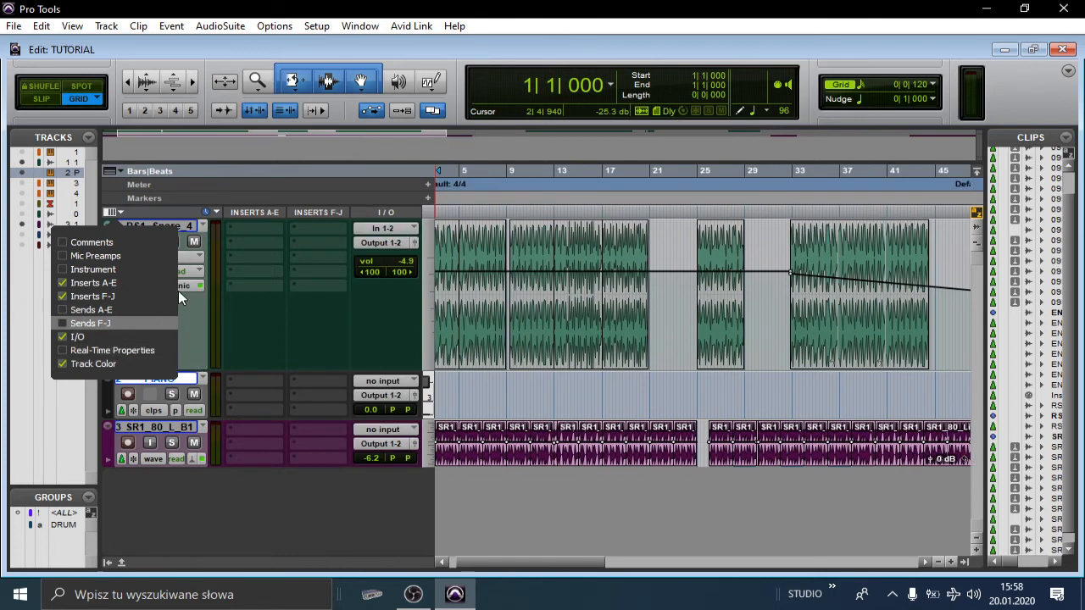
click(150, 350)
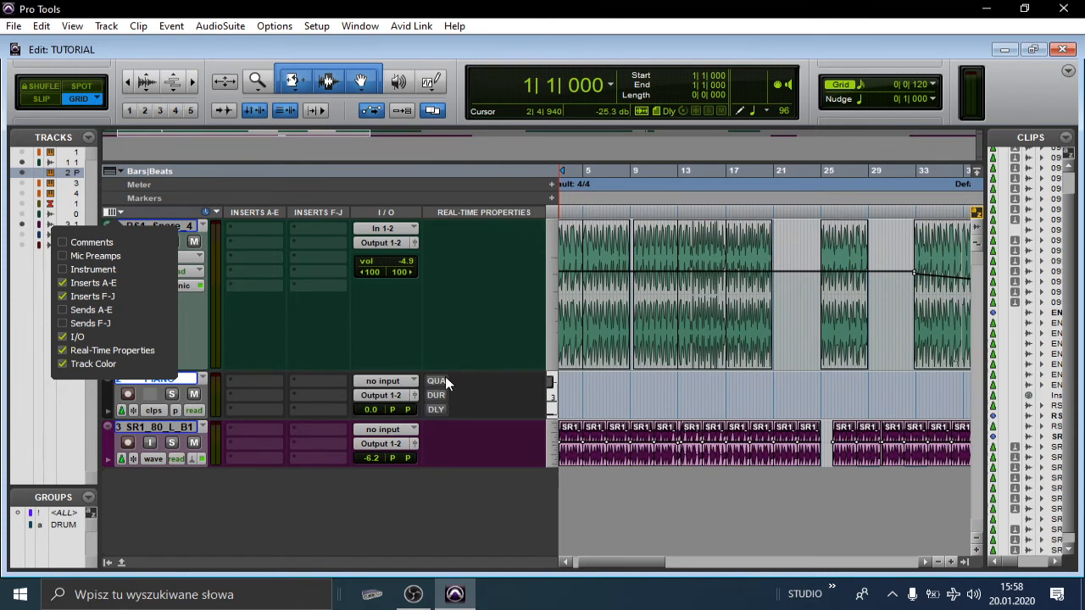
click(129, 349)
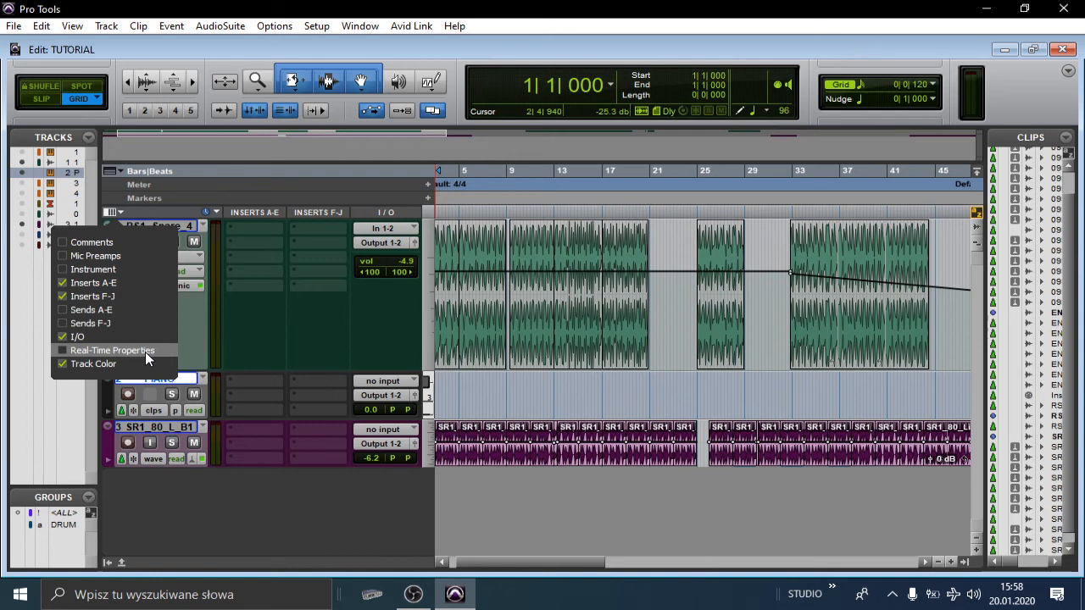
Step: Briefly show the Comments column for the tracks and hide it again
click(151, 241)
click(151, 242)
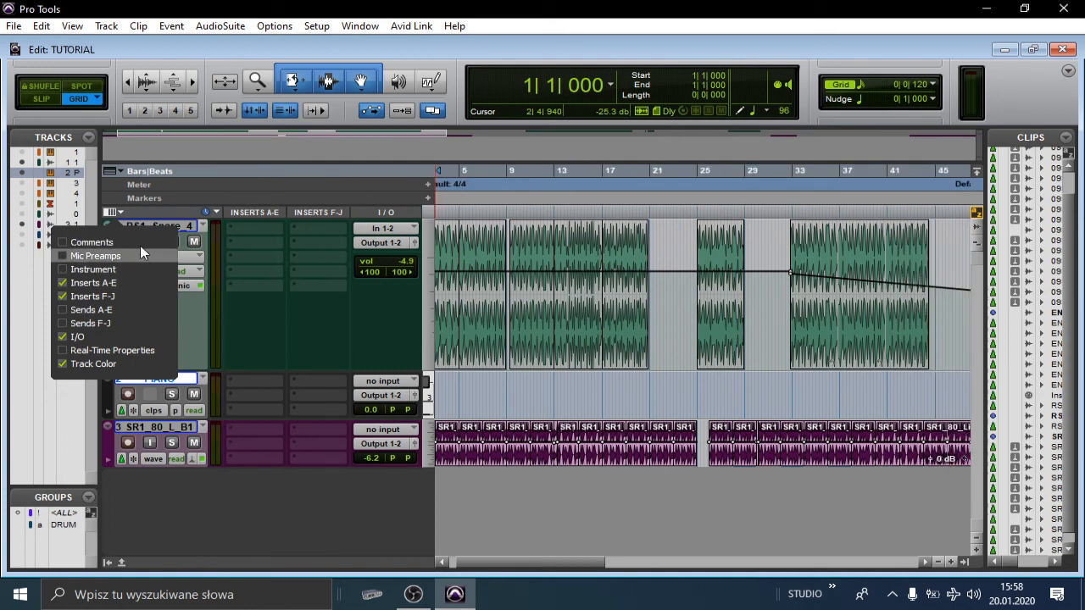
click(142, 243)
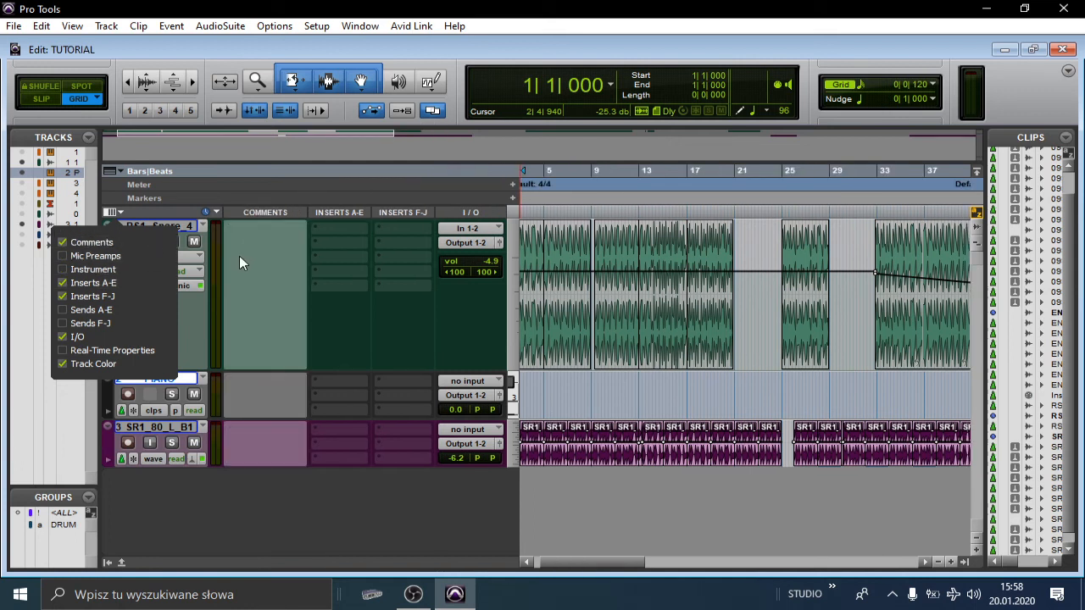
click(114, 242)
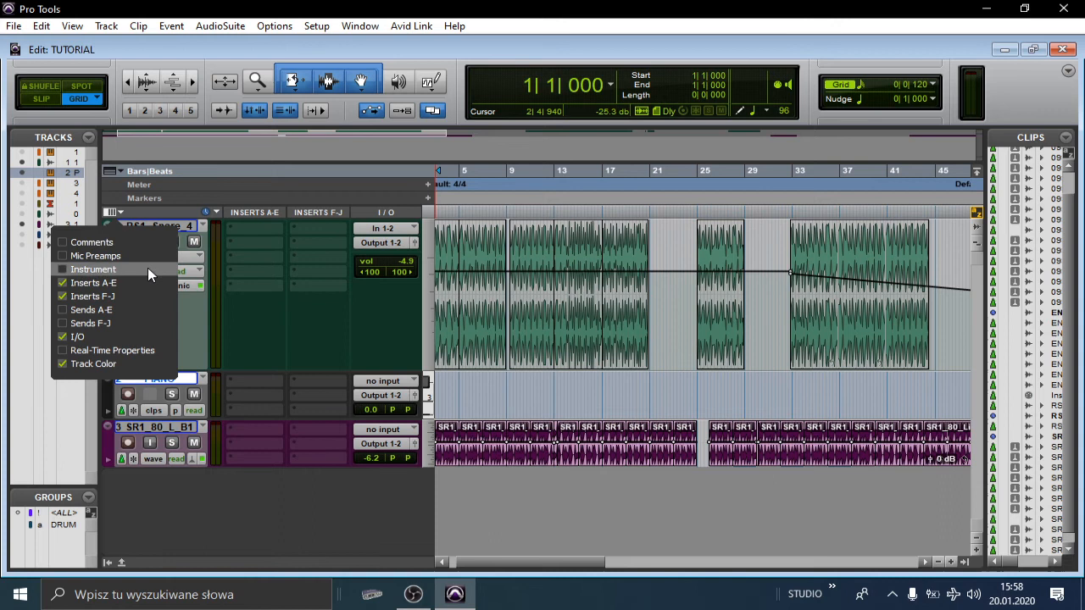
click(237, 332)
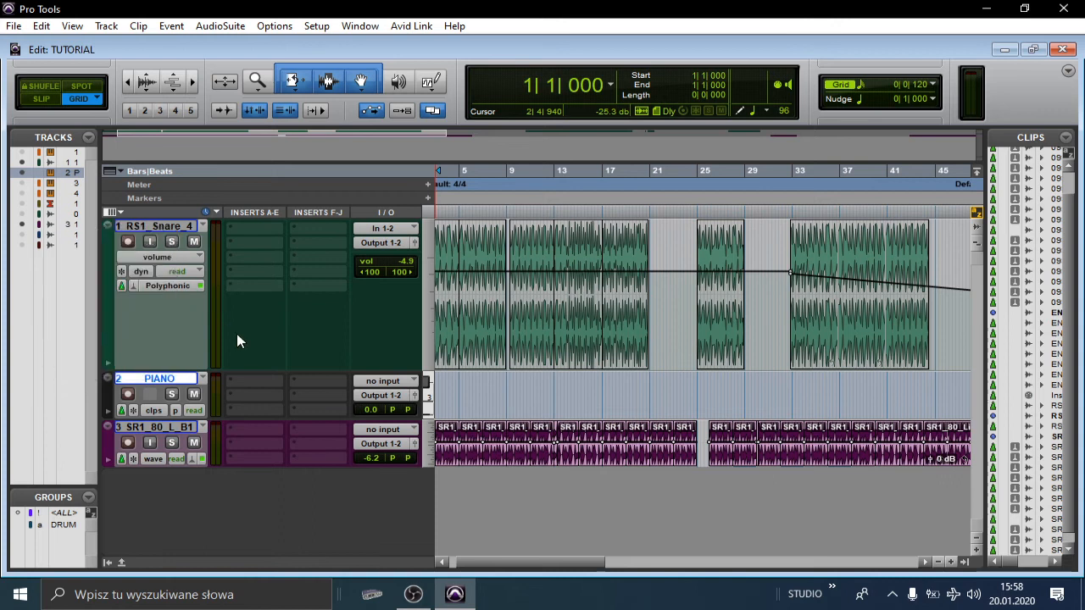
Step: Insert the multichannel instrument plug-in Xpand!2 (stereo) in the first insert slot of the PIANO track
click(263, 382)
mouse_move(382, 420)
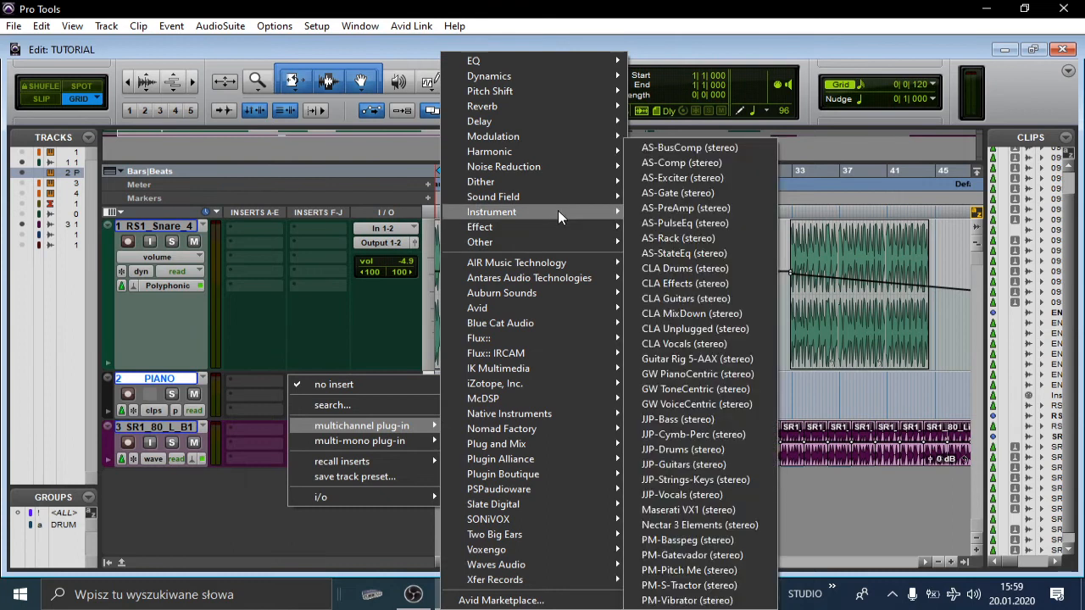
mouse_move(572, 208)
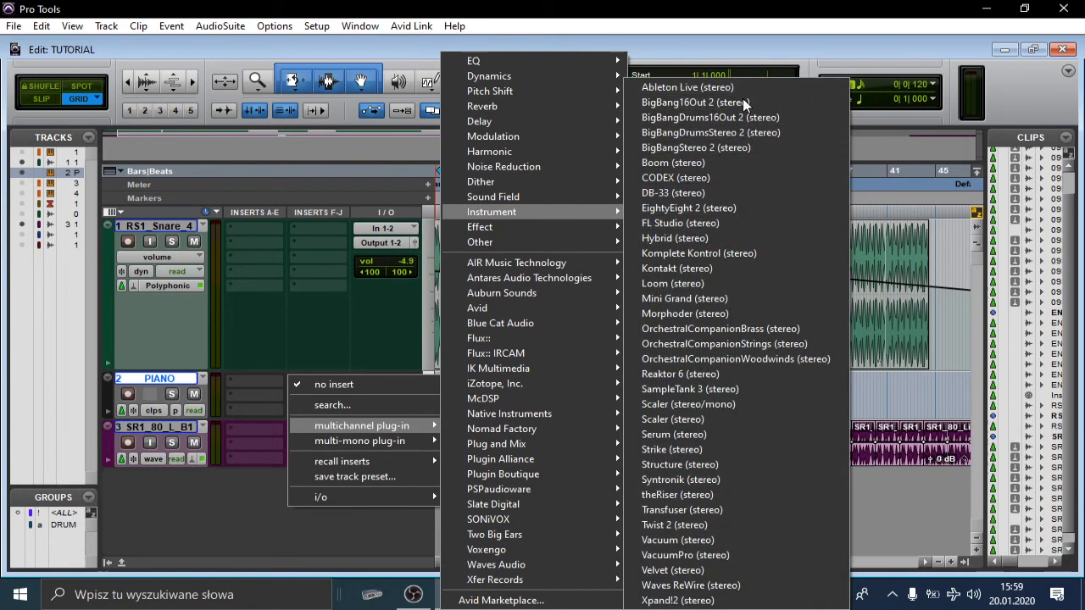
click(734, 600)
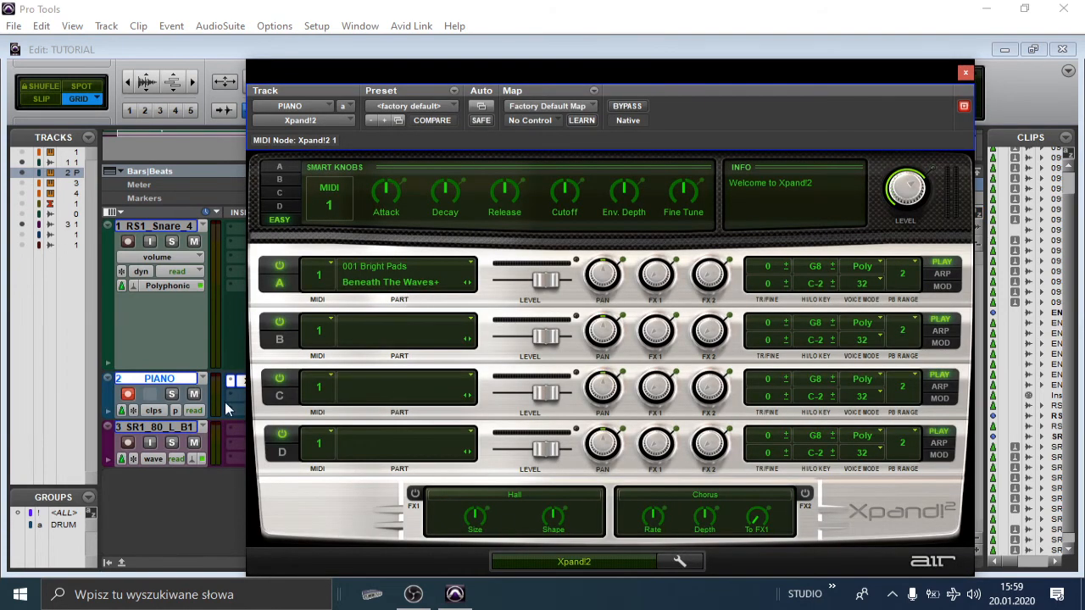
Step: Open the MIDI Editor for PIANO, load 010 Acoustic Piano Formant Control Piano+ into part A of Xpand!2, and close the plug-in window
key(super+=)
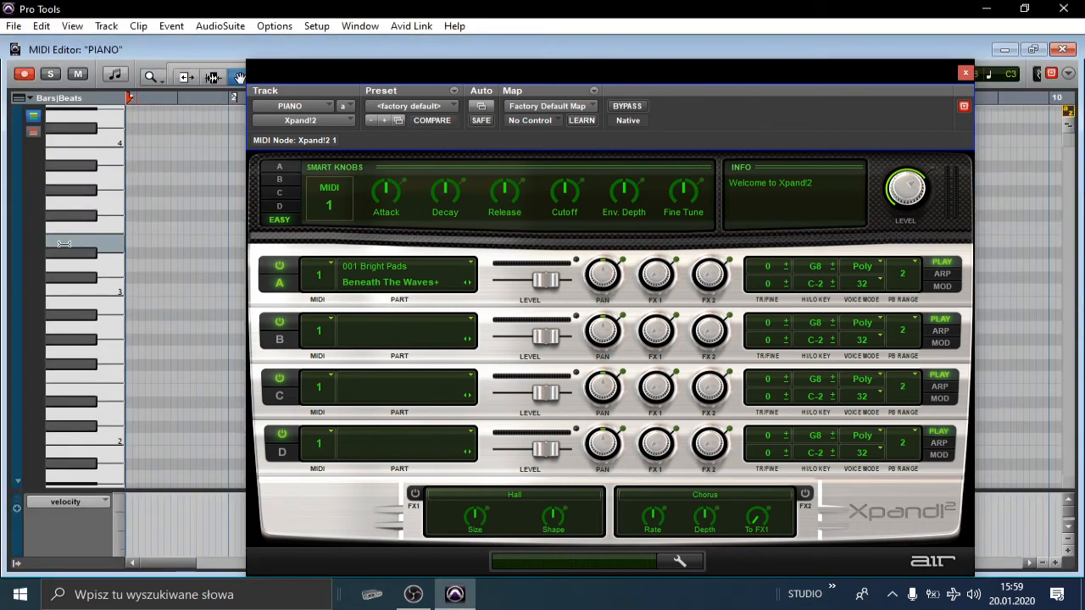
click(102, 251)
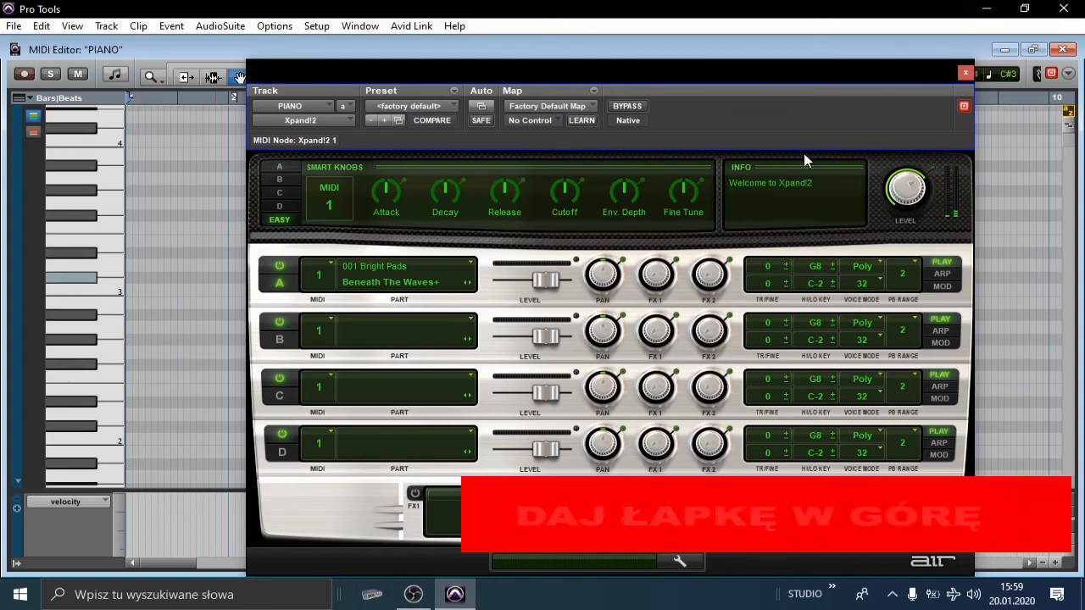
click(423, 285)
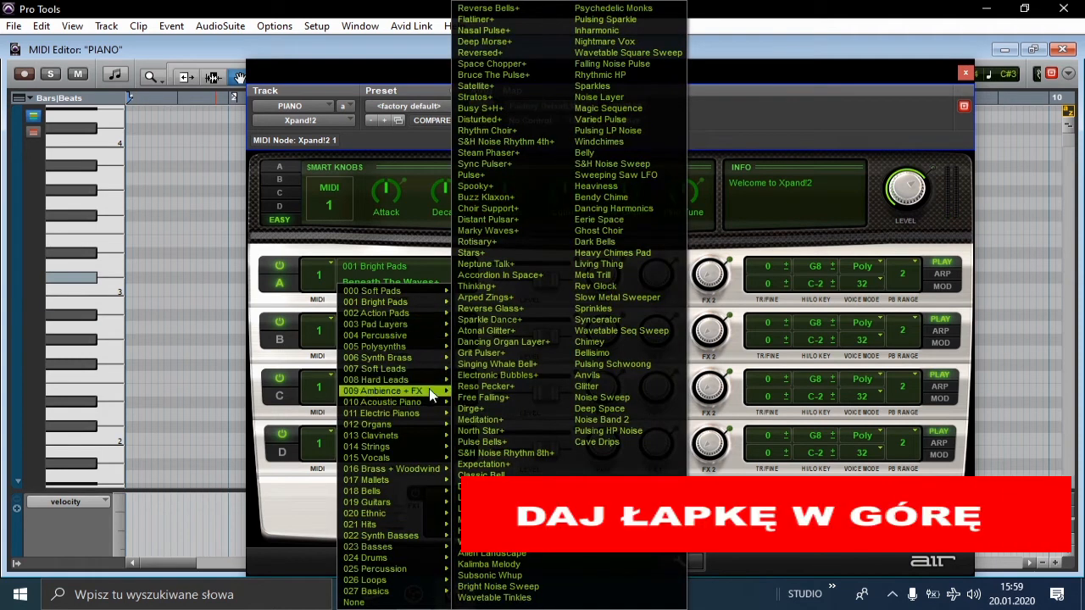
click(472, 406)
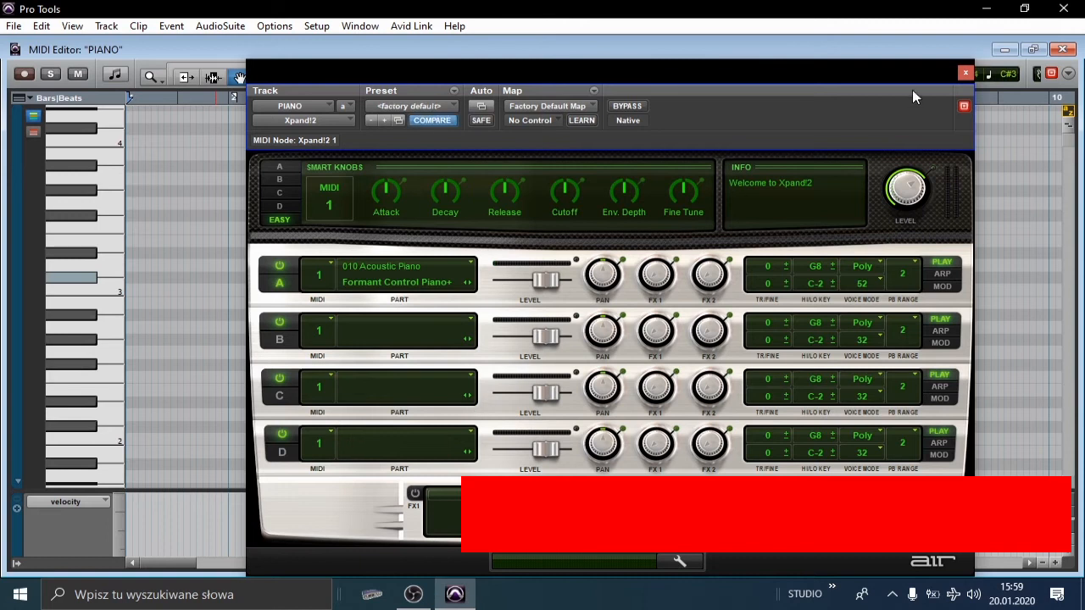
click(965, 72)
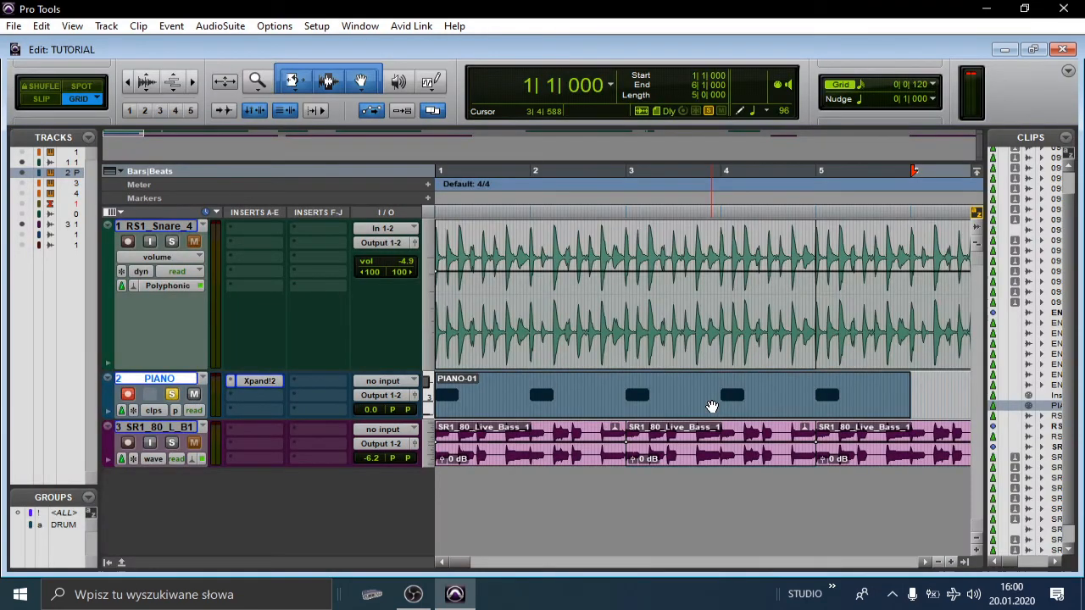
Step: Open the PIANO-01 clip in the MIDI Editor and add a melody of notes between C3 and F3 across bars 1 to 6
double_click(712, 406)
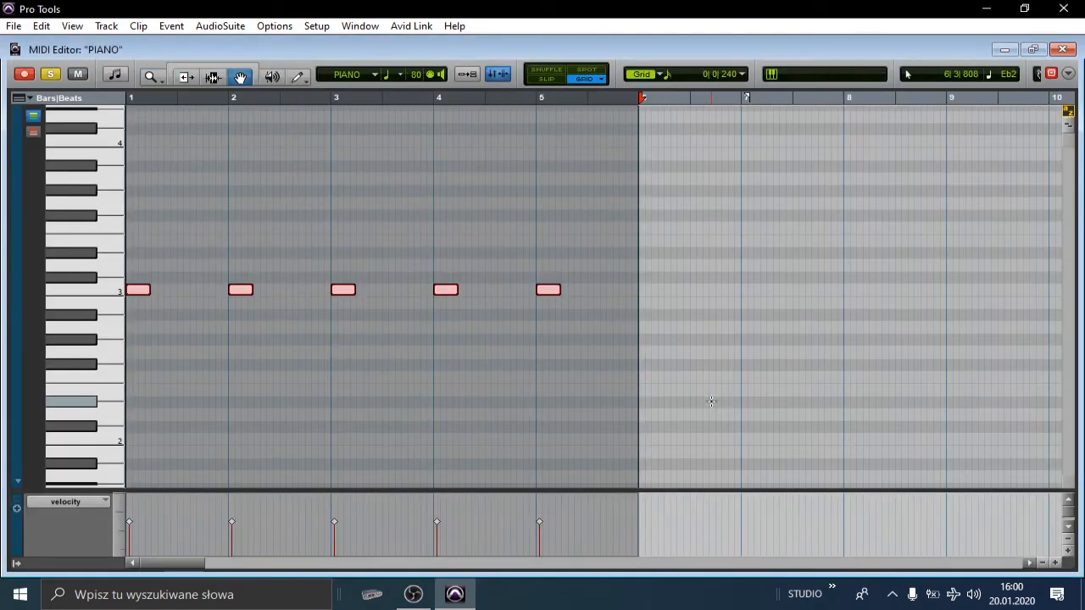
click(184, 287)
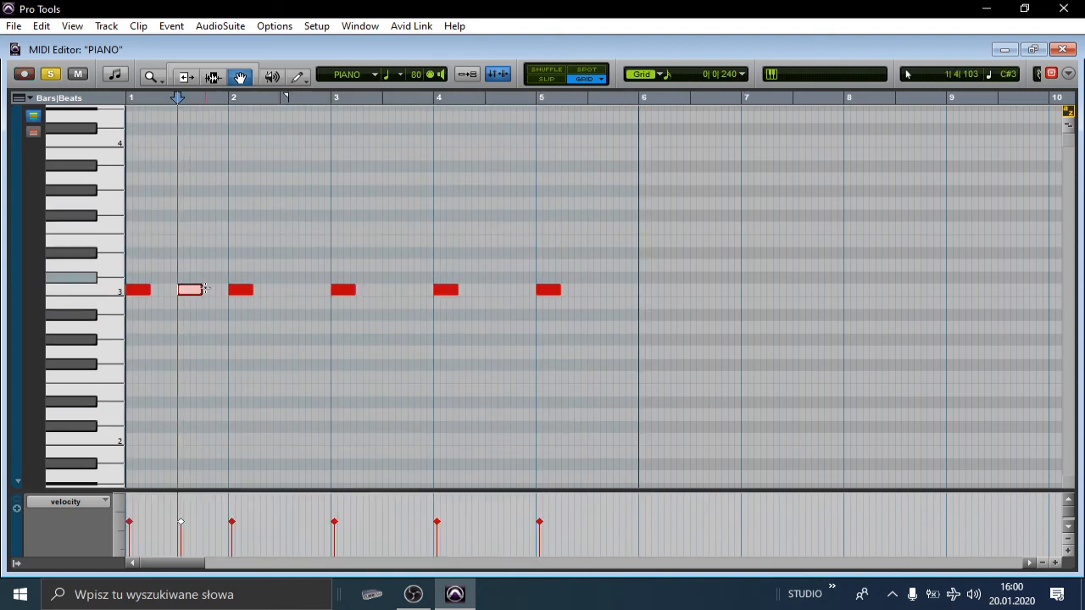
click(307, 290)
click(276, 252)
click(237, 241)
click(177, 227)
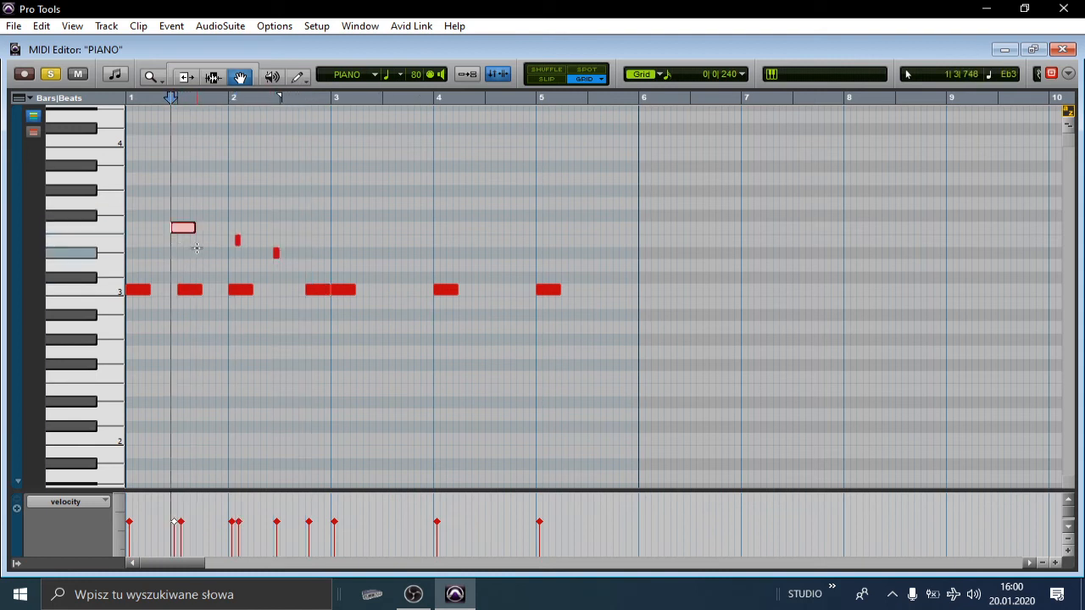
click(389, 227)
click(415, 264)
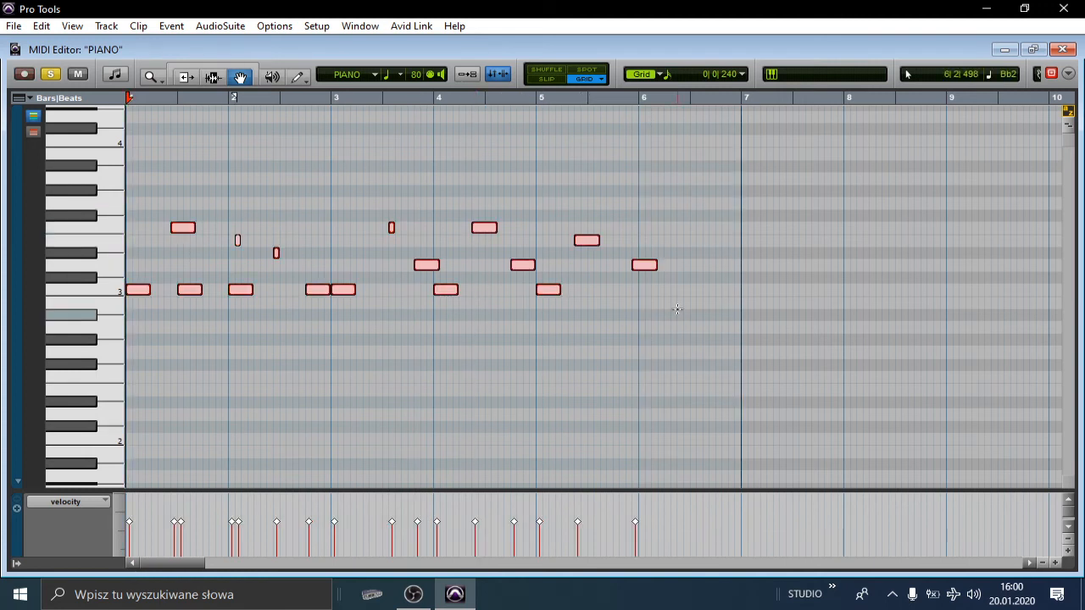
Step: Duplicate all the piano notes so that the copy starts at bar 7
key(ctrl+d)
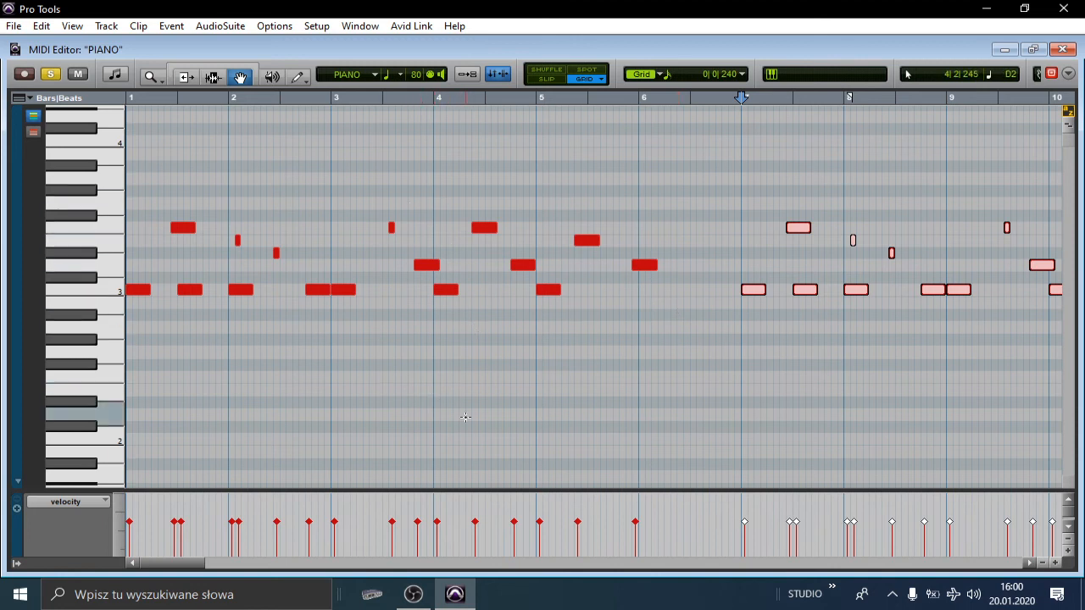
scroll(520, 204, up, 2)
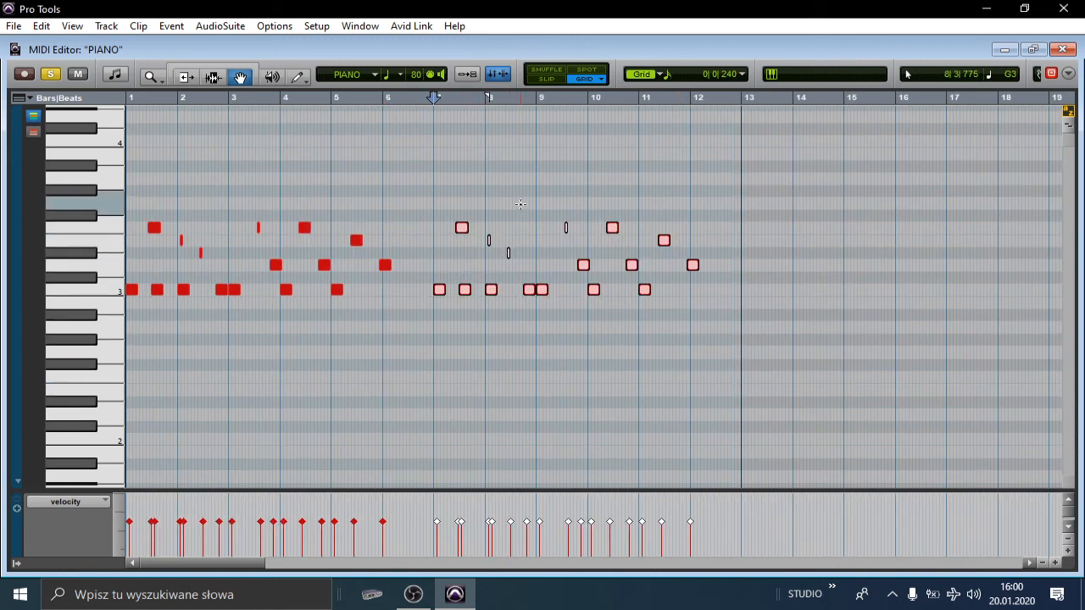
scroll(520, 204, down, 2)
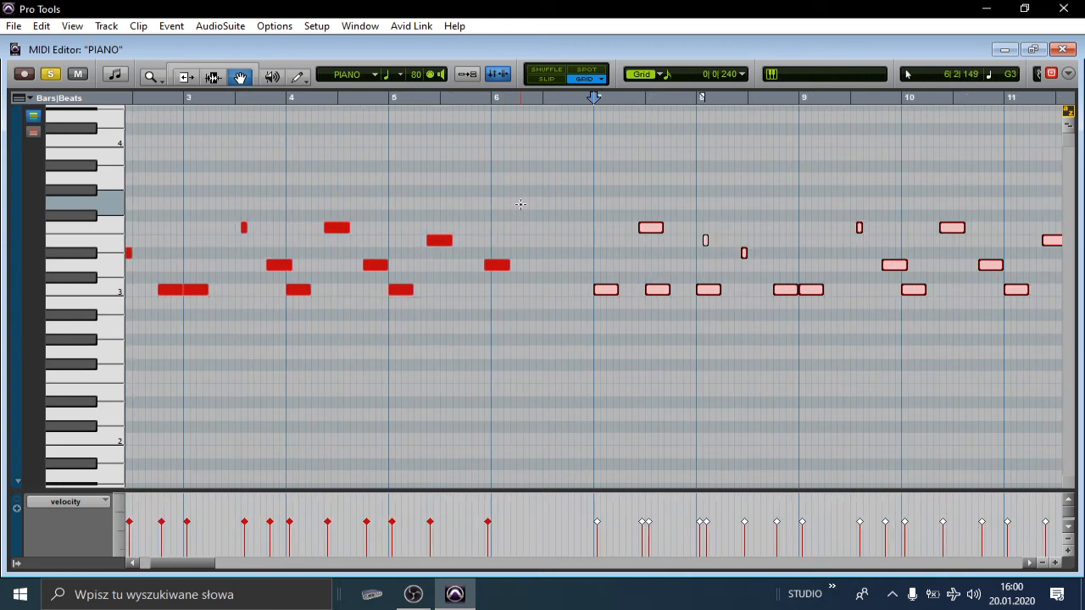
Step: Lower the velocities of the duplicated notes from bar 7 onward, and adjust all the notes' velocities together with the Pencil
click(298, 78)
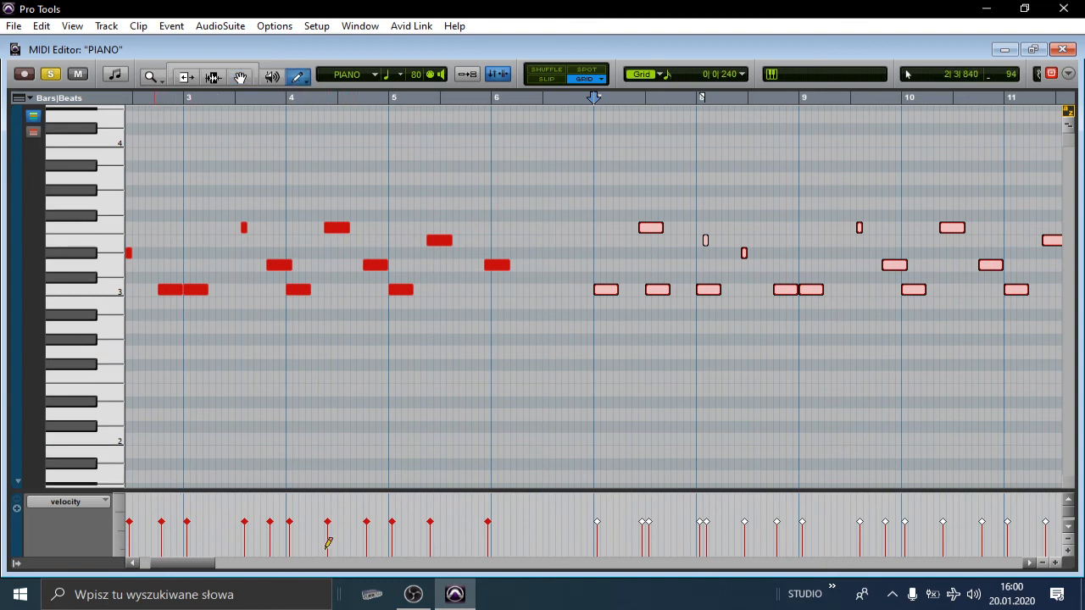
click(331, 524)
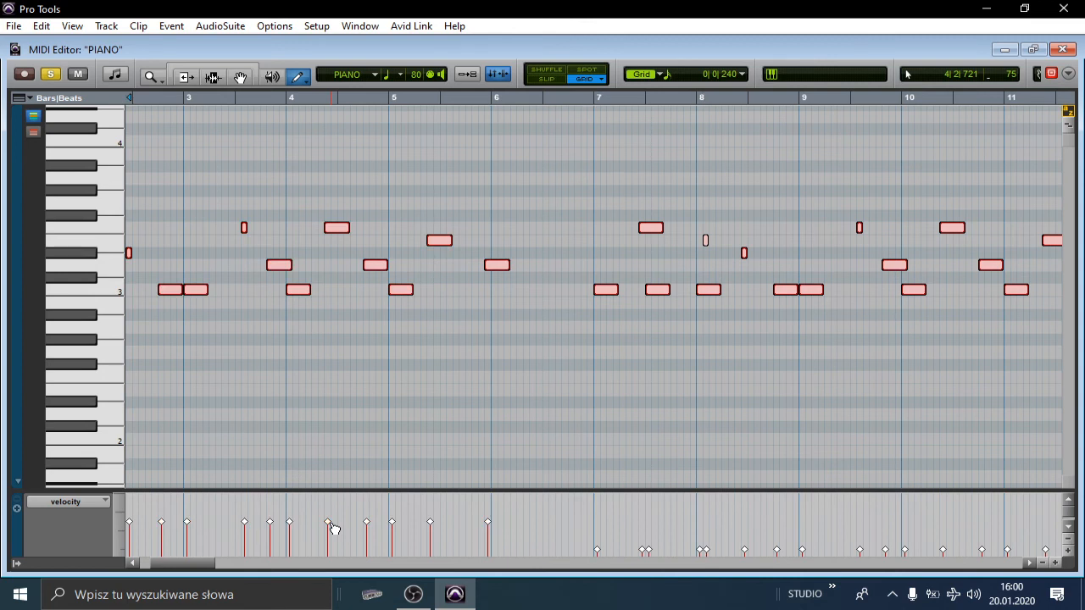
scroll(331, 524, down, 6)
scroll(331, 531, down, 2)
scroll(332, 530, up, 5)
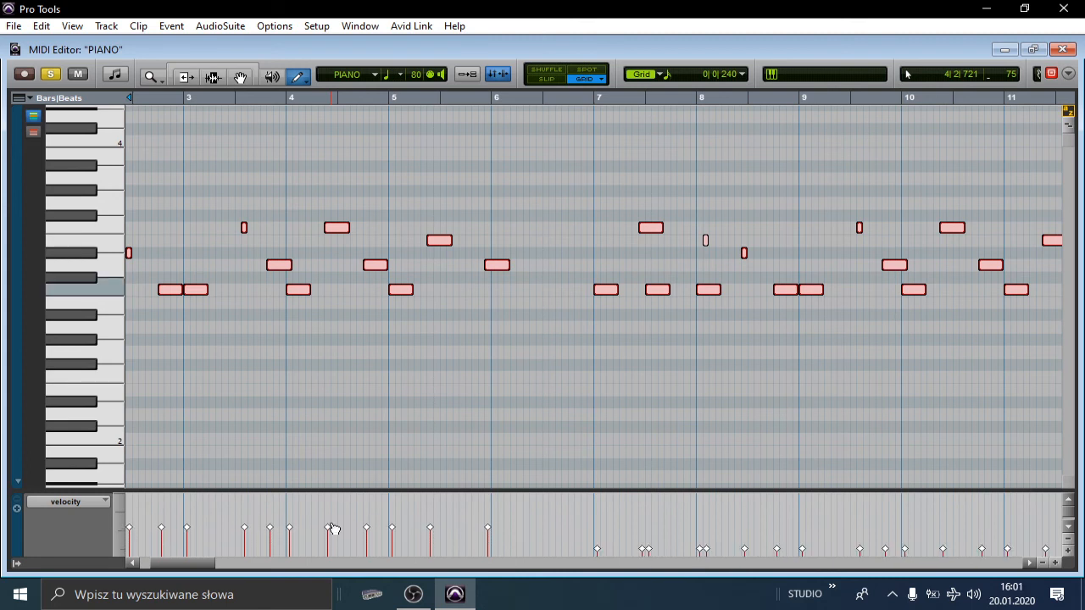
drag(333, 529, 333, 517)
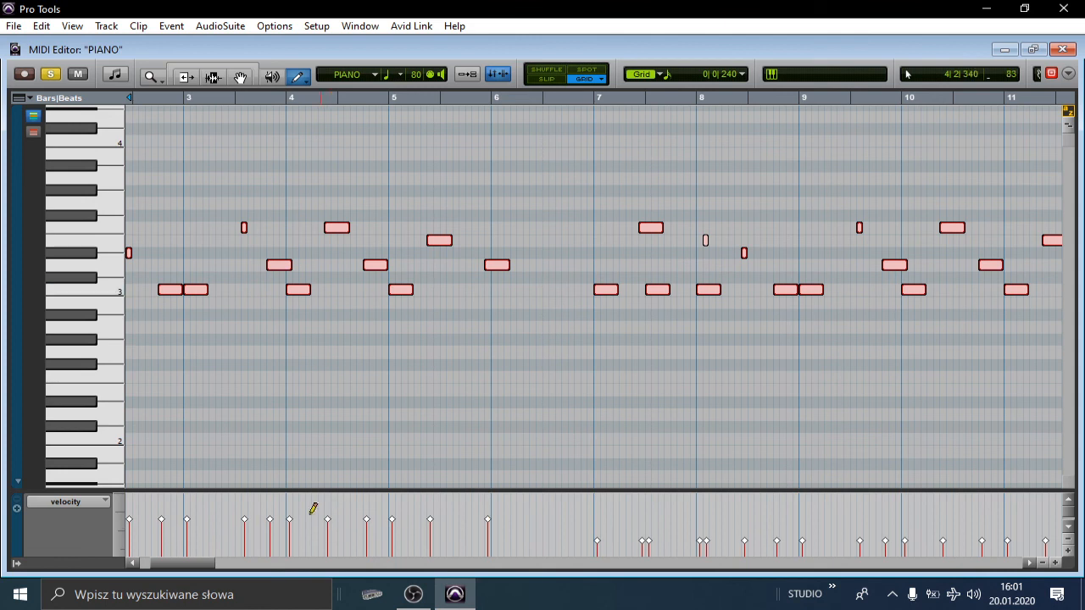
Step: Look over the data types available for the velocity lane, and add a short C3 note just before bar 4
click(105, 502)
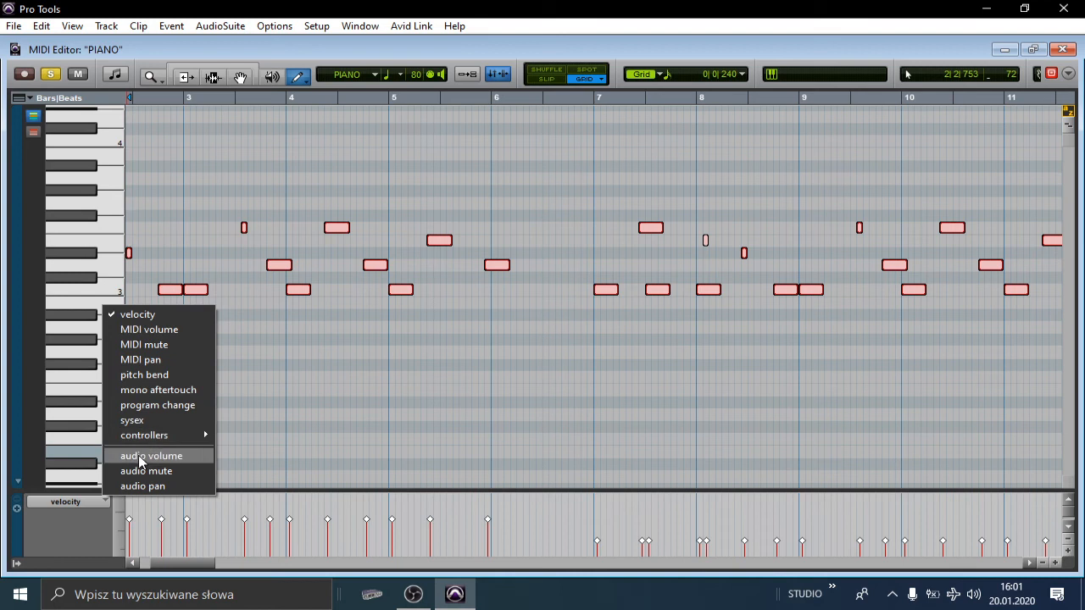
click(102, 501)
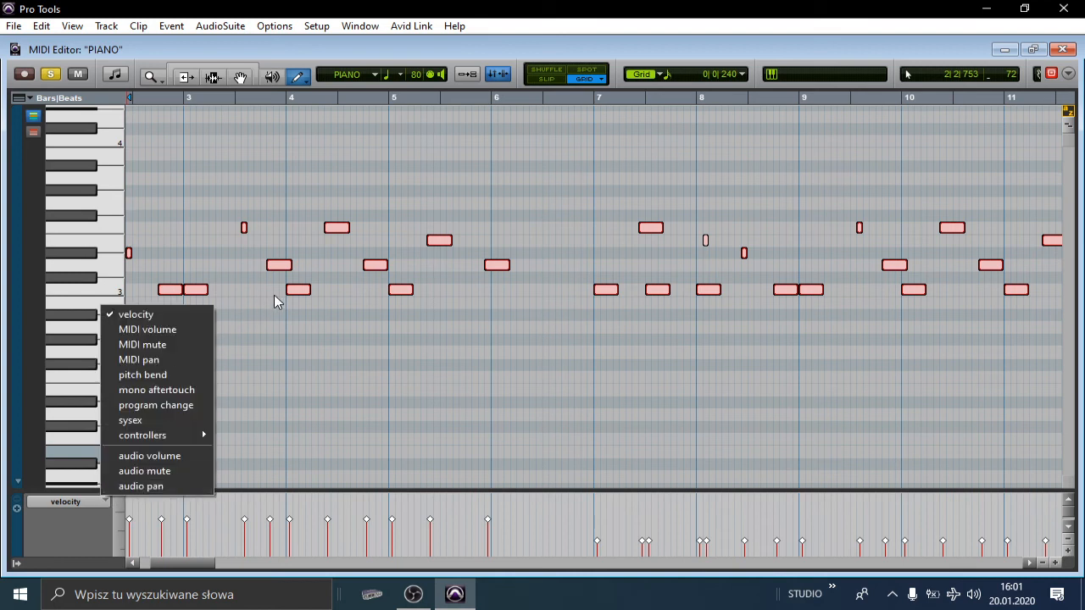
click(274, 295)
click(276, 290)
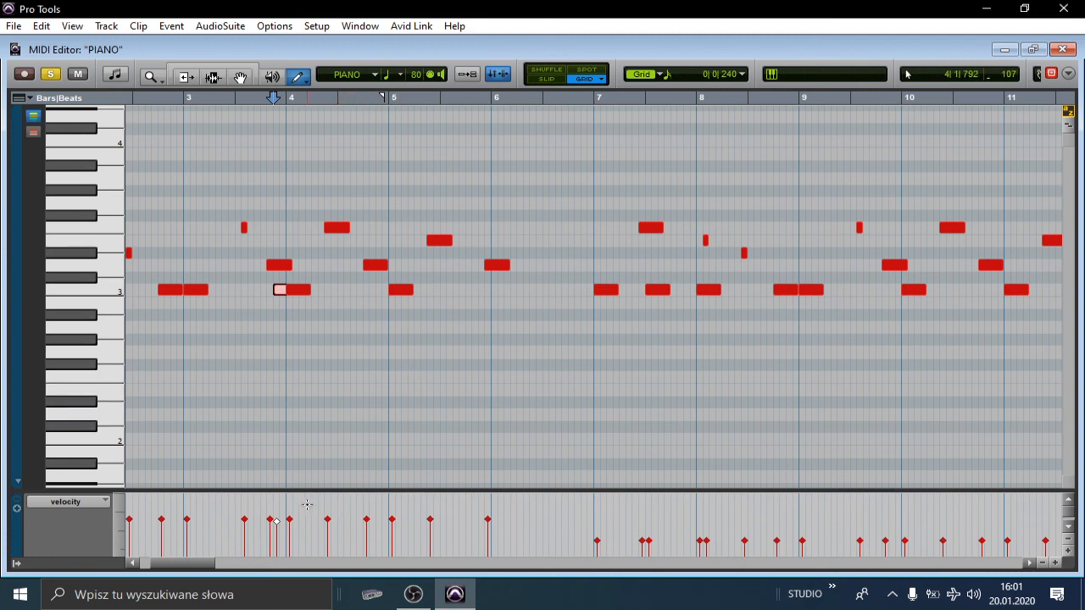
Step: Select the notes from the end of bar 3 to the middle of bar 7, and transpose them down and back to their original pitches
drag(261, 502, 655, 545)
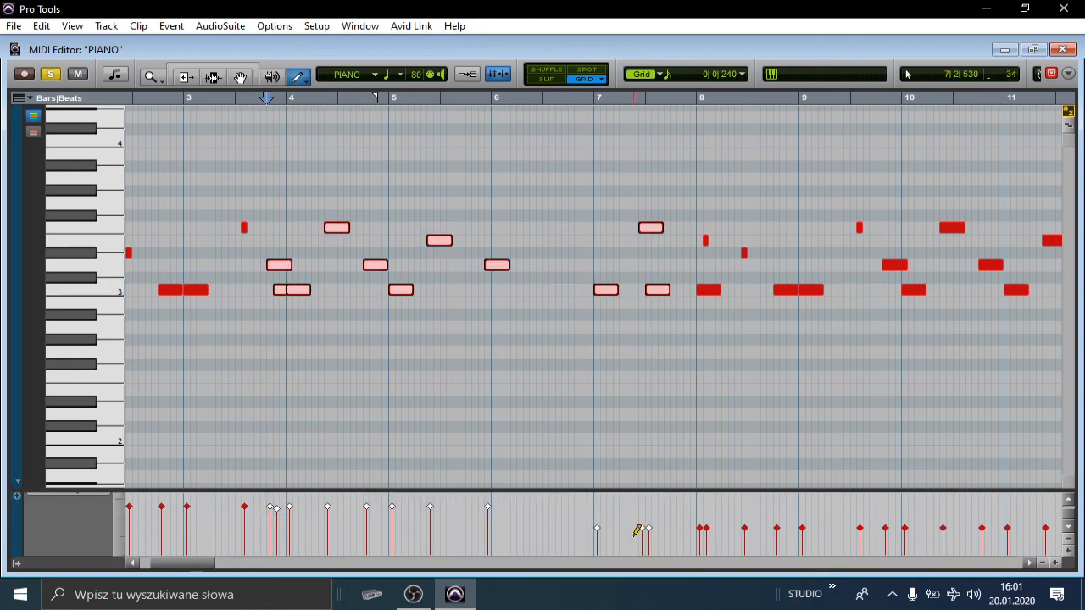
key(Down)
key(Down)
key(Down)
key(Down)
key(Down)
key(Down)
key(Down)
key(Down)
key(Down)
key(Down)
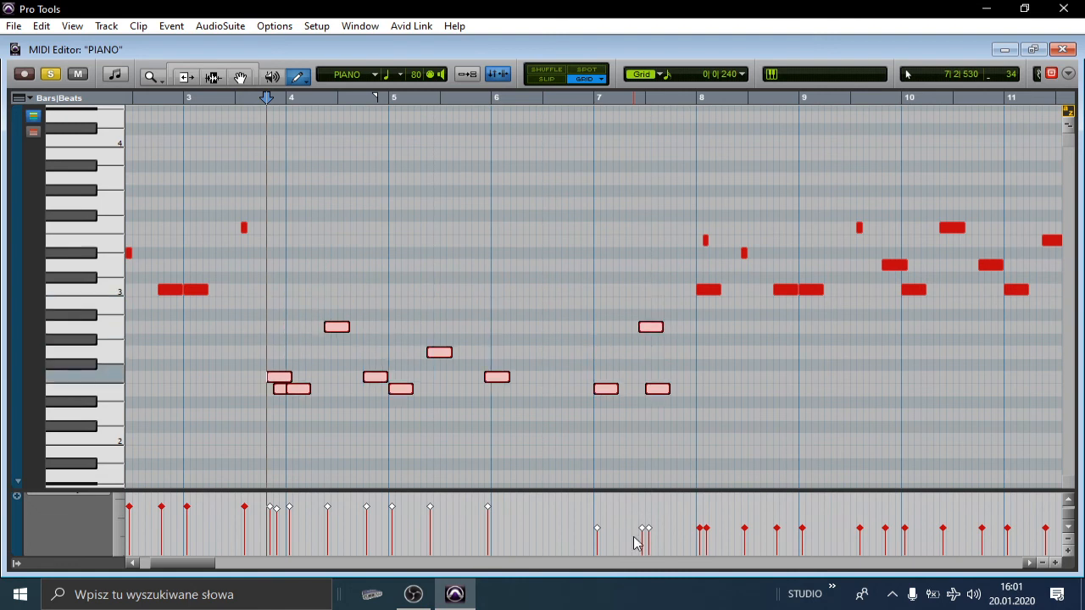
key(Up)
key(Up)
key(Up)
key(Up)
key(Up)
key(Up)
key(Up)
key(Up)
key(Up)
key(Up)
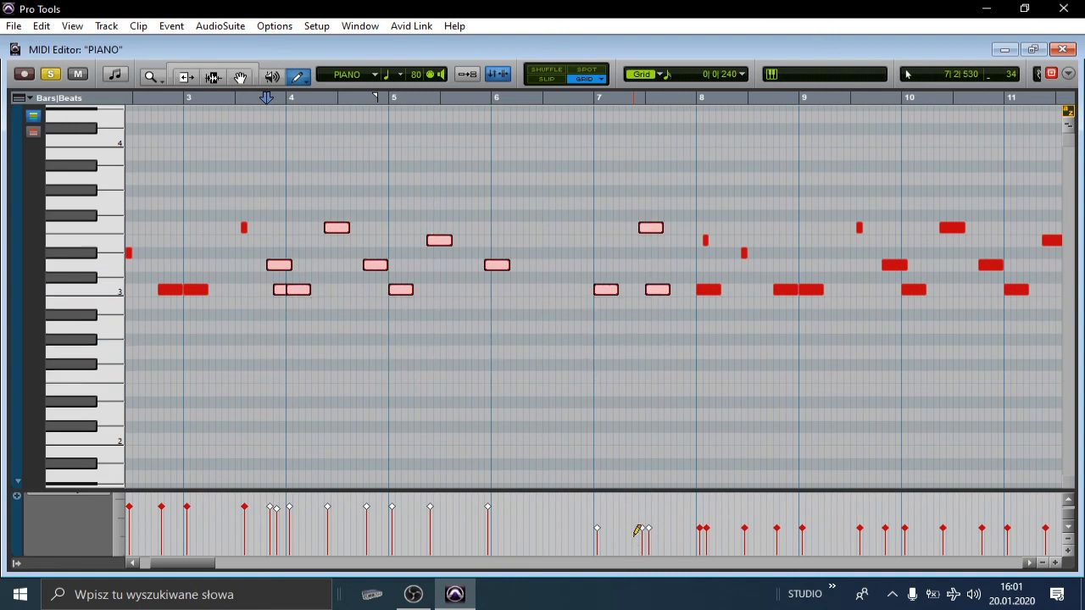
Step: Nudge the velocities of the selected notes in small increments to a slightly lower level
key(ctrl+shift+Down)
key(ctrl+shift+Down)
key(ctrl+shift+Down)
key(ctrl+shift+Down)
key(ctrl+shift+Down)
key(ctrl+shift+Down)
key(ctrl+shift+Down)
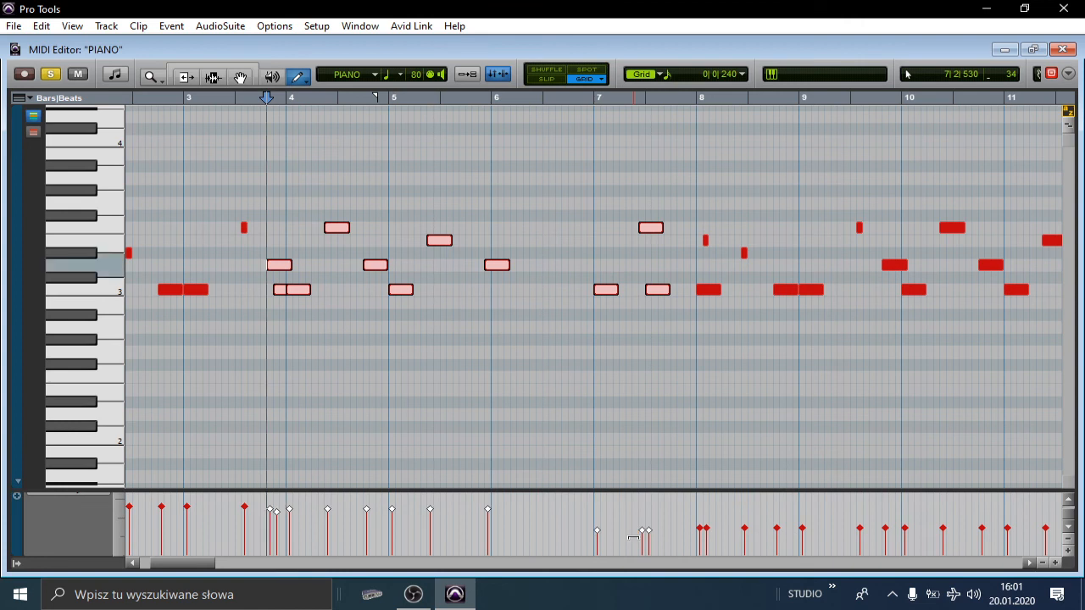
key(ctrl+shift+Up)
key(ctrl+shift+Up)
key(ctrl+shift+Up)
key(ctrl+shift+Up)
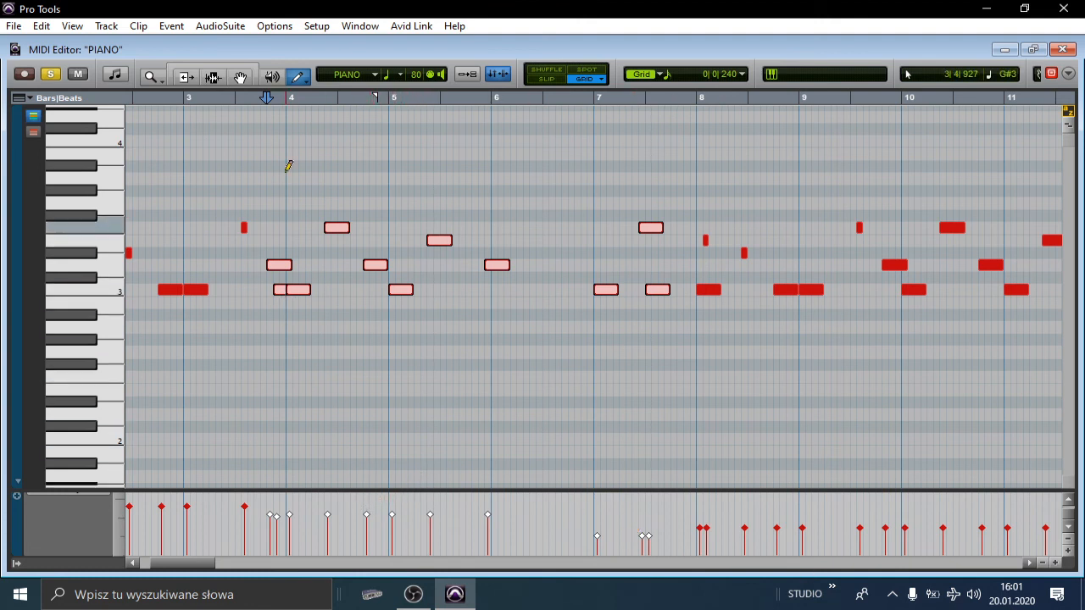
Step: Draw a rising velocity ramp across the selected notes with the Pencil's Line shape, and deselect the notes with the Smart Tool
click(295, 82)
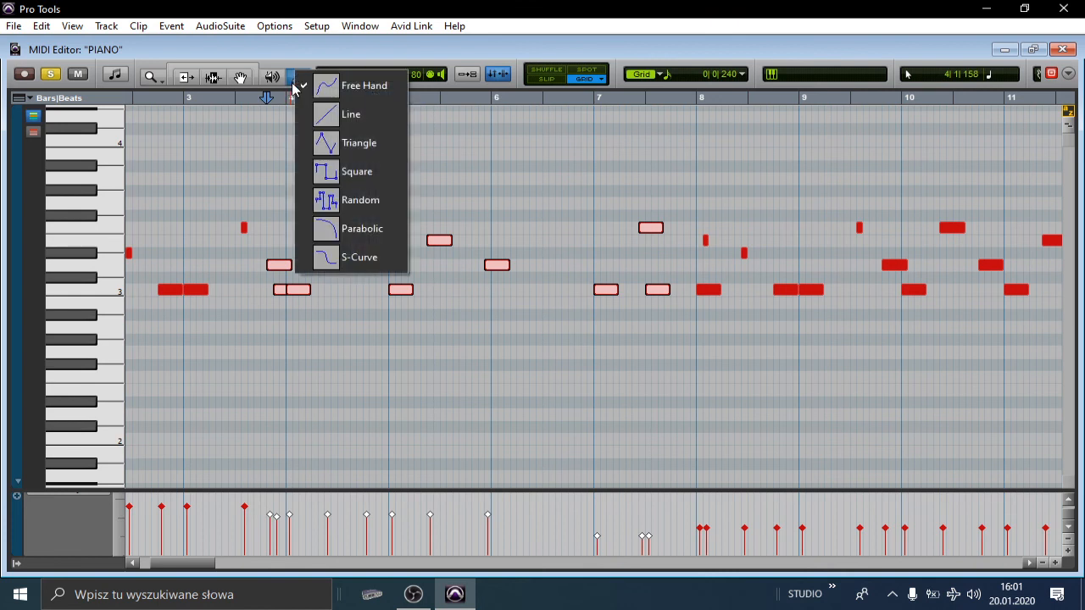
click(322, 126)
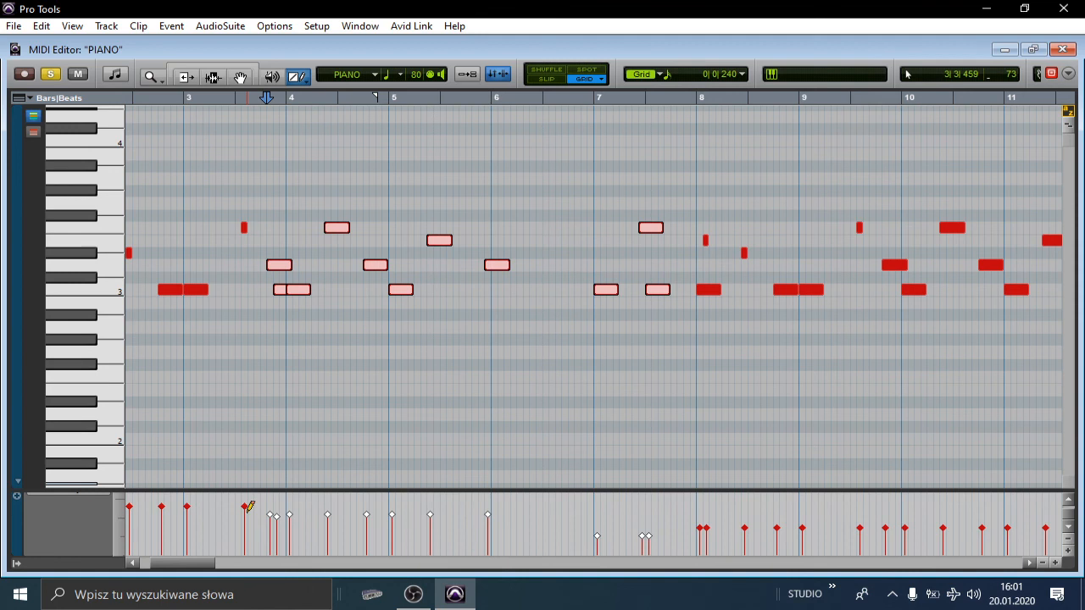
mouse_move(196, 539)
mouse_down()
mouse_move(467, 503)
mouse_move(700, 531)
mouse_move(765, 508)
mouse_move(712, 507)
mouse_up()
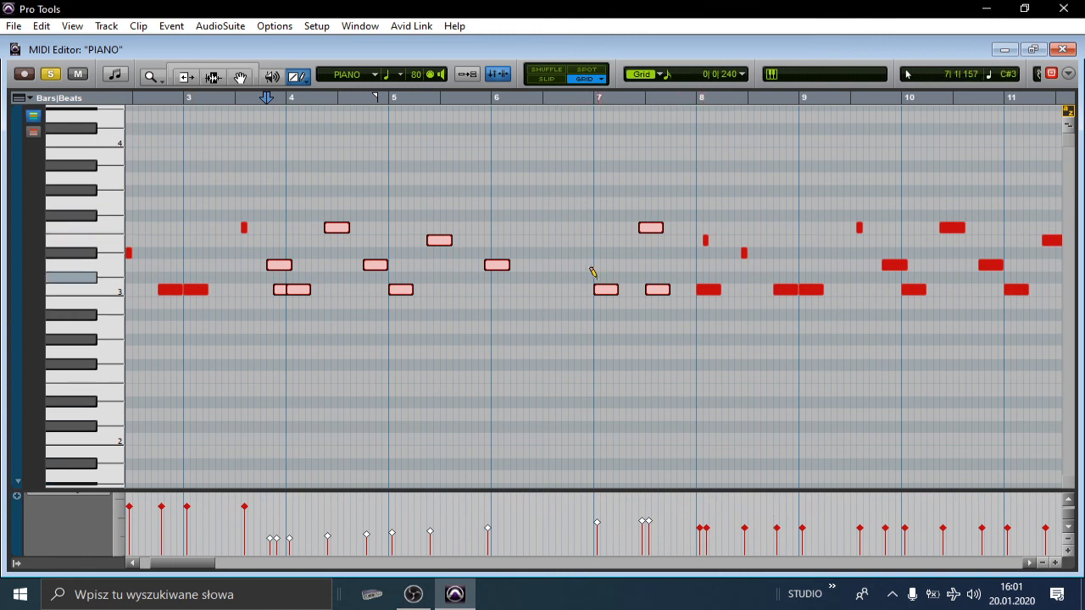
click(234, 66)
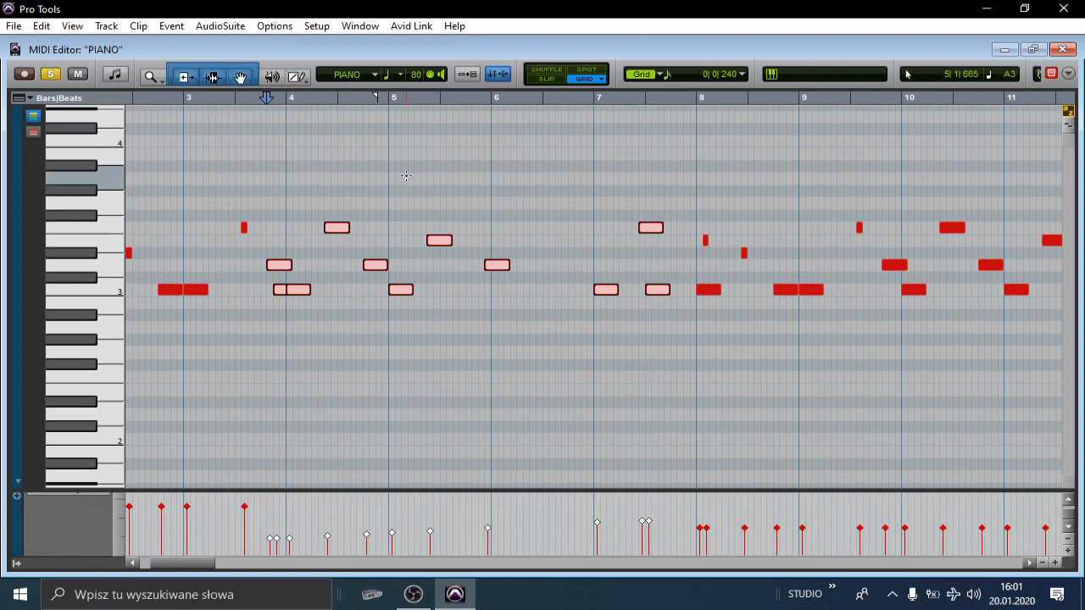
click(407, 176)
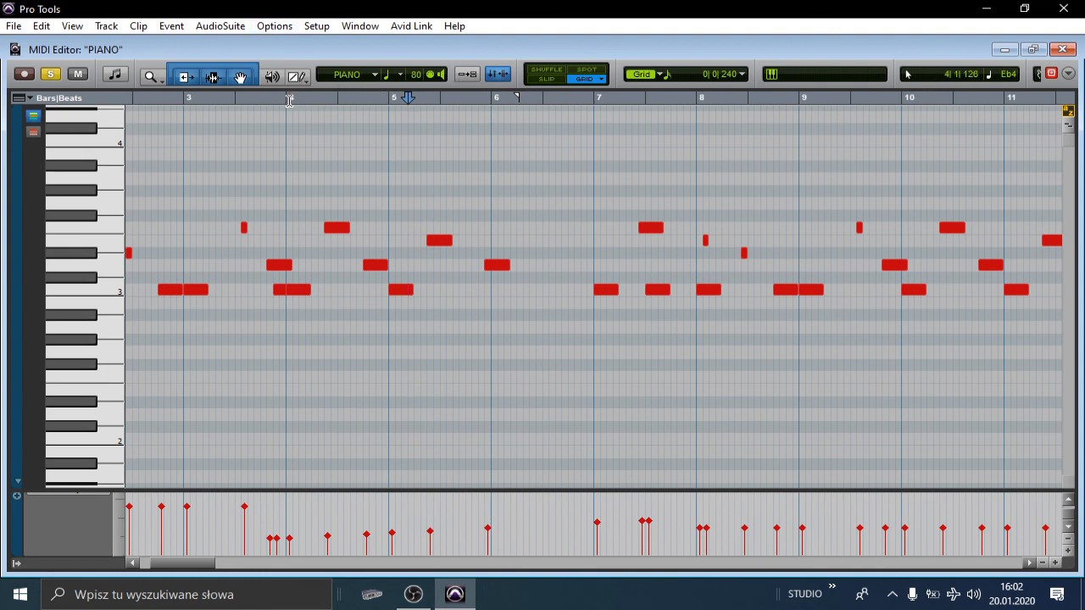
Step: Redraw the velocities of the notes across the visible bars as several rising straight ramps with the Line Pencil
click(294, 78)
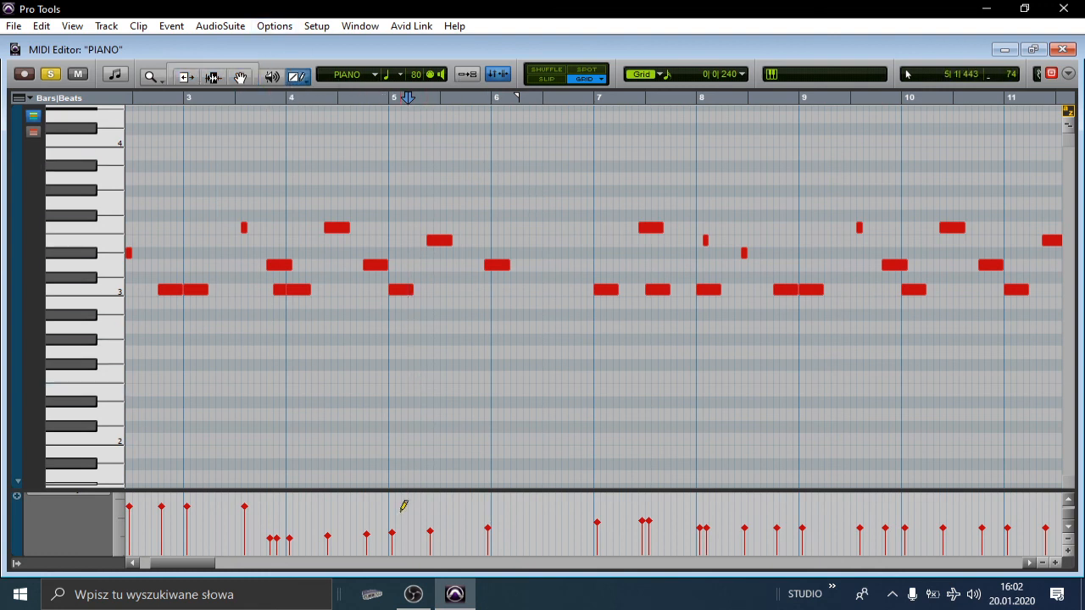
mouse_move(636, 516)
mouse_down()
mouse_move(766, 487)
mouse_move(930, 480)
mouse_move(1033, 555)
mouse_move(1012, 517)
mouse_move(949, 506)
mouse_move(497, 516)
mouse_move(341, 511)
mouse_move(307, 493)
mouse_move(273, 519)
mouse_move(223, 511)
mouse_move(296, 514)
mouse_move(547, 289)
mouse_move(578, 566)
mouse_up()
drag(329, 548, 610, 502)
mouse_move(697, 536)
mouse_down()
mouse_move(866, 507)
mouse_move(1012, 513)
mouse_up()
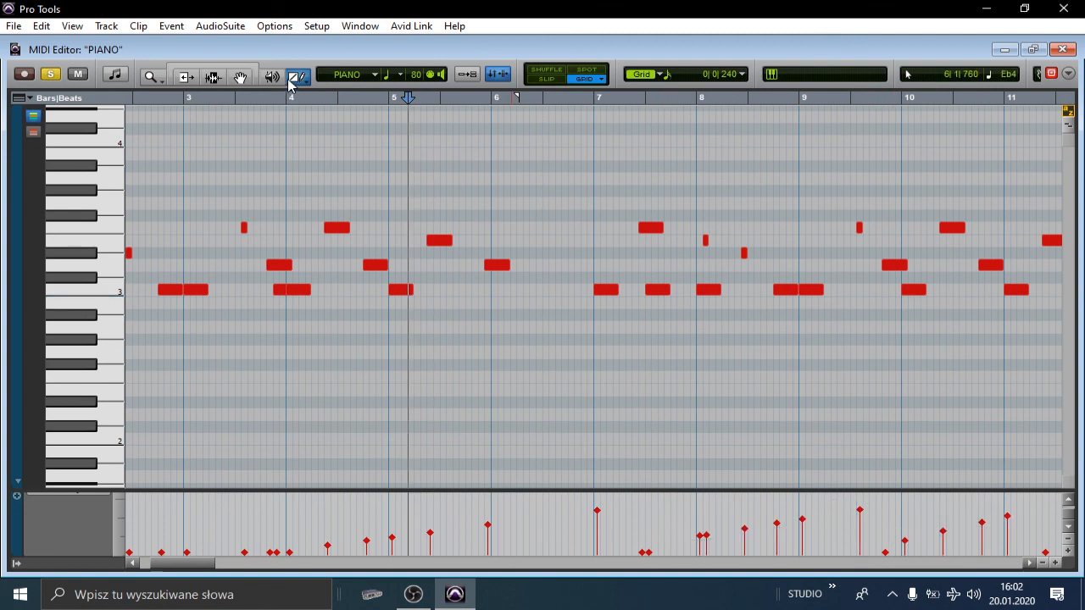
Step: Redraw the velocities from the end of bar 3 to the middle of bar 7 with the Pencil's Triangle shape
click(288, 80)
click(315, 142)
mouse_move(263, 504)
mouse_down()
mouse_move(364, 494)
mouse_move(484, 508)
mouse_move(506, 531)
mouse_move(678, 508)
mouse_up()
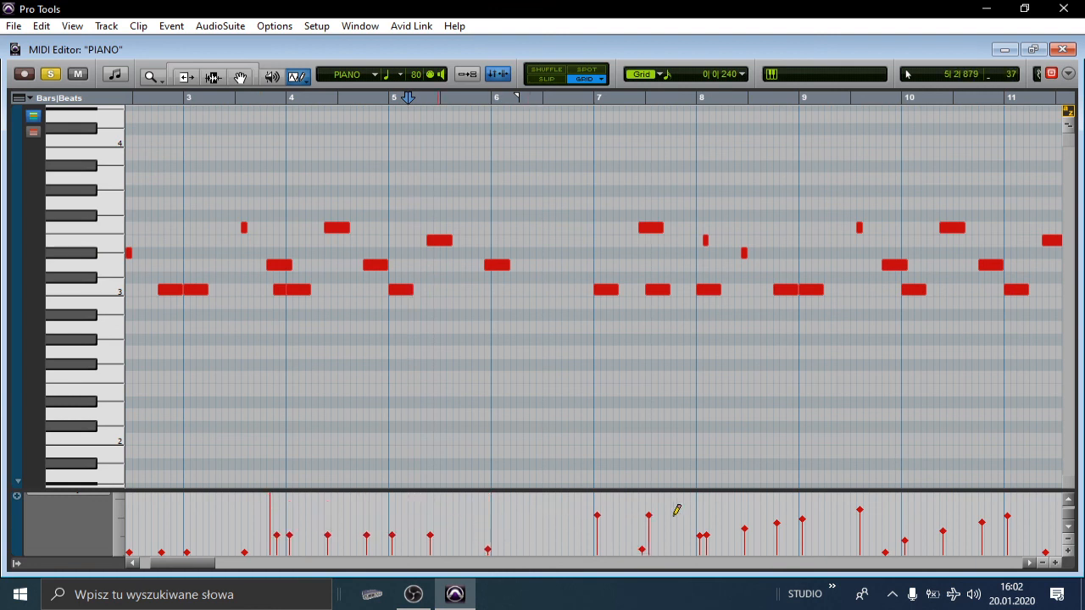